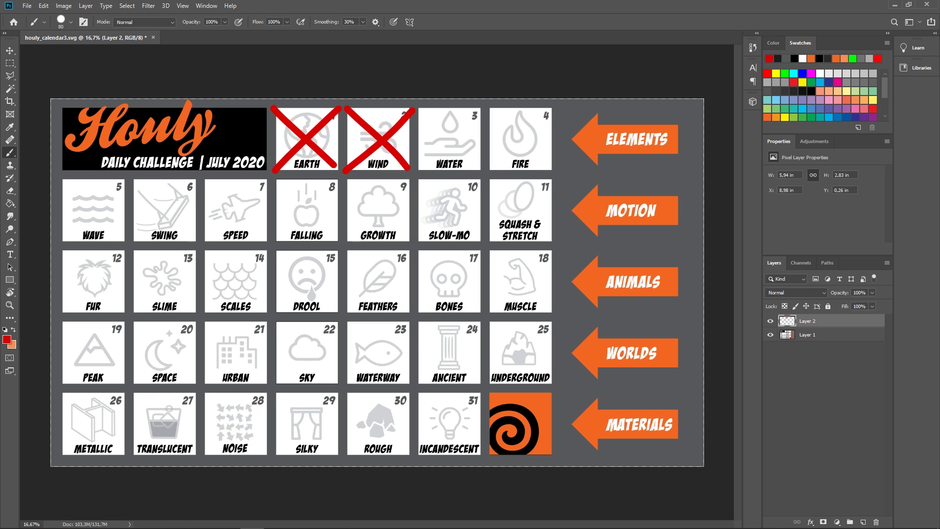
# Step: Switch to Houdini and open the CLOTH_INITIAL network, showing its node chain from circle1 downward
pyautogui.click(150, 522)
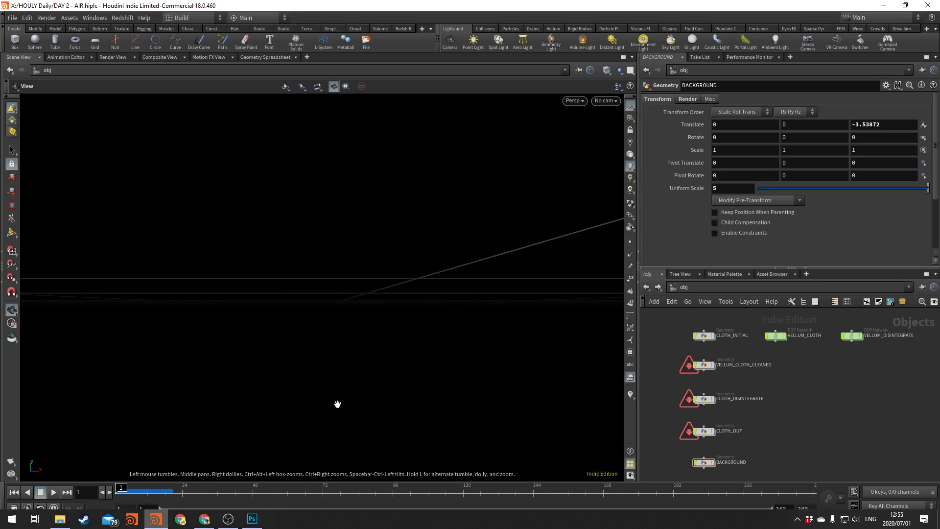
pyautogui.moveTo(765, 380)
pyautogui.mouseDown(button='middle')
pyautogui.moveTo(762, 389)
pyautogui.moveTo(763, 377)
pyautogui.mouseUp(button='middle')
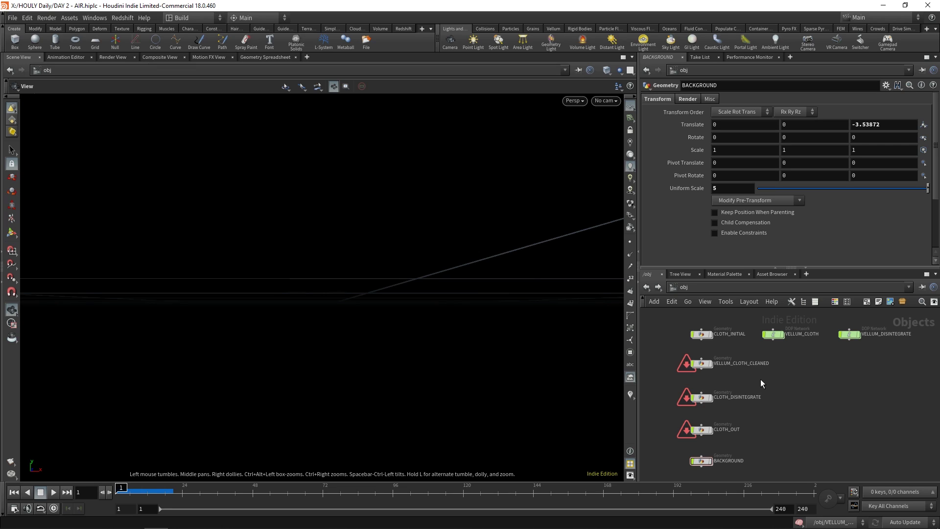
pyautogui.doubleClick(699, 334)
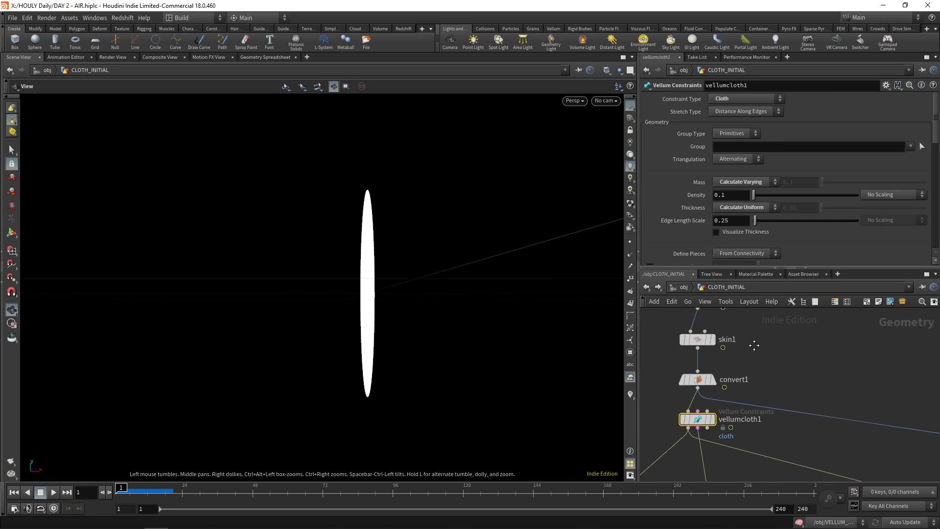
pyautogui.scroll(-2, 759, 357)
pyautogui.moveTo(766, 374); pyautogui.dragTo(787, 476, button='middle')
pyautogui.moveTo(793, 391); pyautogui.dragTo(726, 356, button='middle')
pyautogui.scroll(2, 737, 363)
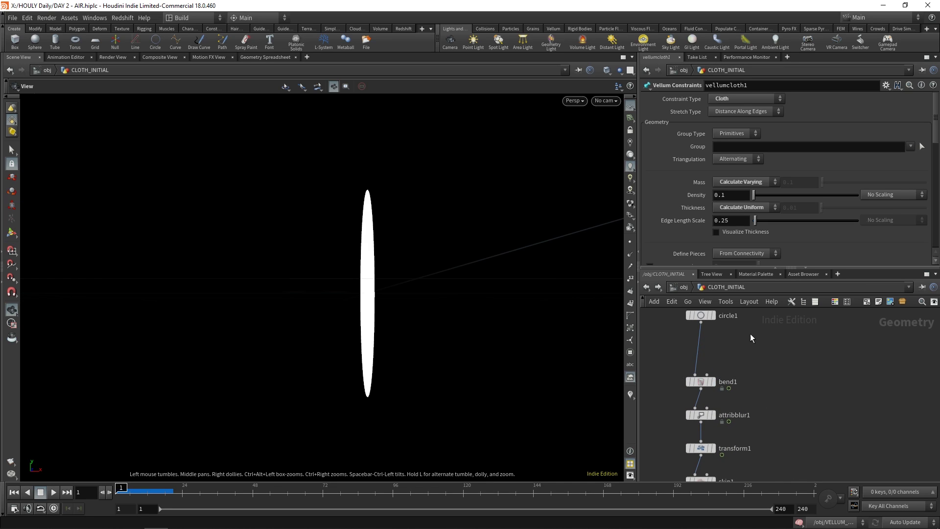
# Step: Display the transform1 result in CLOTH_INITIAL and scrub the timeline to frame 60 to inspect the twisting shape
pyautogui.click(704, 327)
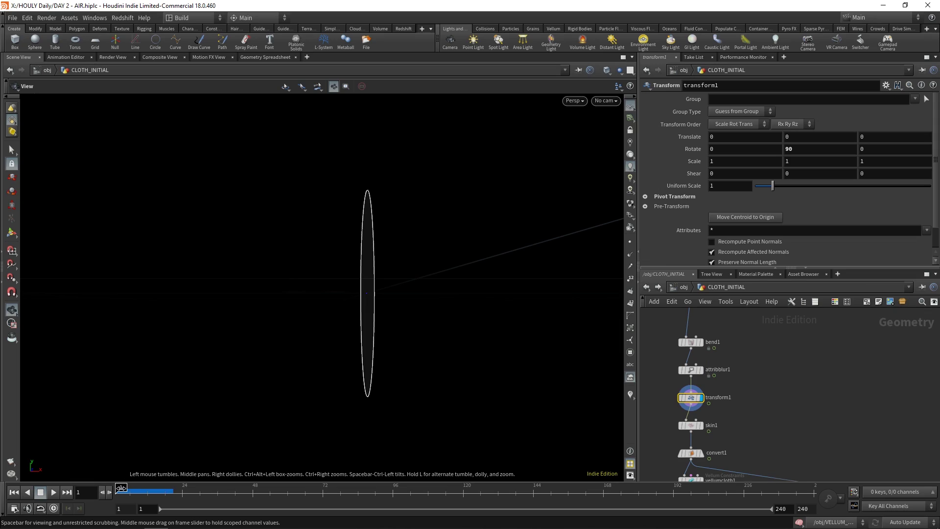
pyautogui.moveTo(121, 488); pyautogui.dragTo(287, 488)
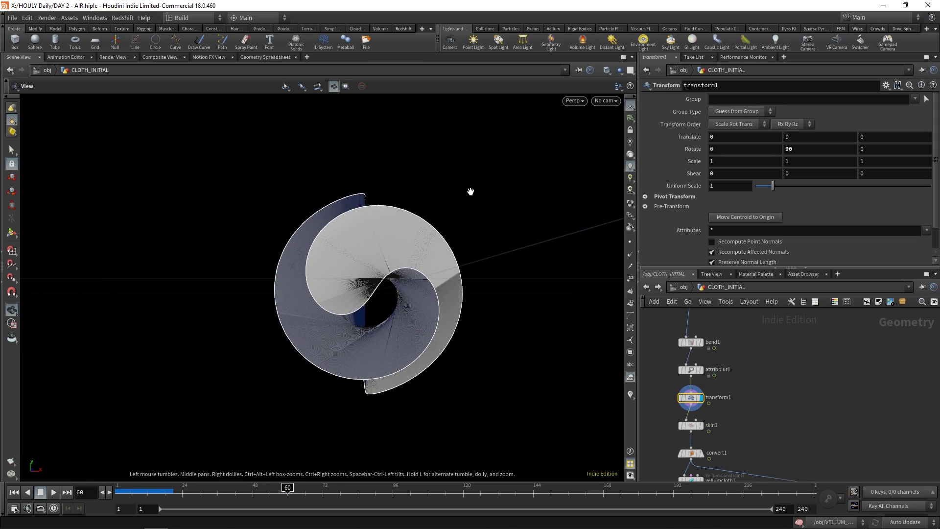
pyautogui.moveTo(416, 275); pyautogui.dragTo(340, 326)
# Step: Display the skin1 and convert1 results in turn and scrub the timeline to frame 47 to examine the mesh
pyautogui.scroll(-1, 734, 406)
pyautogui.click(710, 395)
pyautogui.moveTo(736, 370); pyautogui.dragTo(732, 342, button='middle')
pyautogui.scroll(1, 705, 387)
pyautogui.click(707, 387)
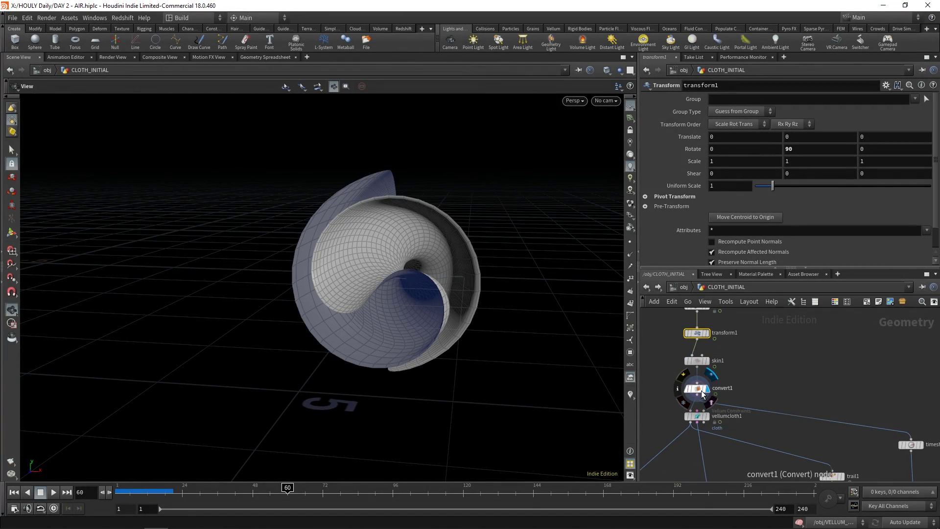
pyautogui.click(697, 388)
pyautogui.moveTo(286, 403); pyautogui.dragTo(304, 392)
pyautogui.moveTo(173, 490); pyautogui.dragTo(152, 490)
pyautogui.scroll(-1, 757, 381)
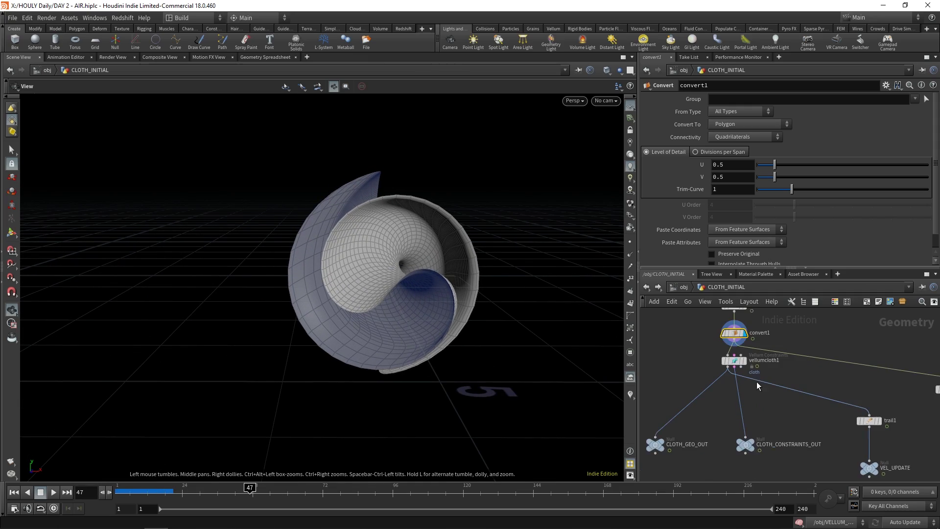
# Step: Display vellumcloth1 and examine its CLOTH_CONSTRAINTS_OUT and CLOTH_GEO_OUT outputs
pyautogui.click(737, 364)
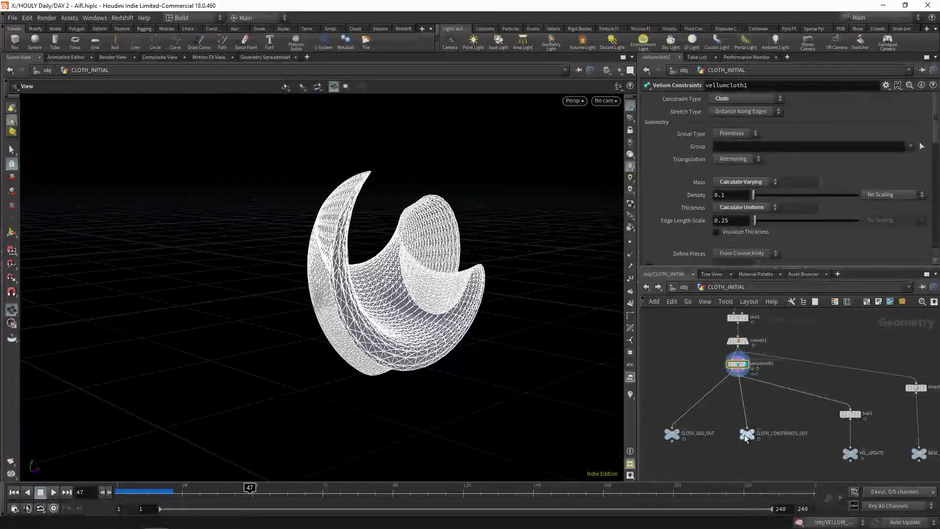
pyautogui.click(749, 434)
pyautogui.click(680, 433)
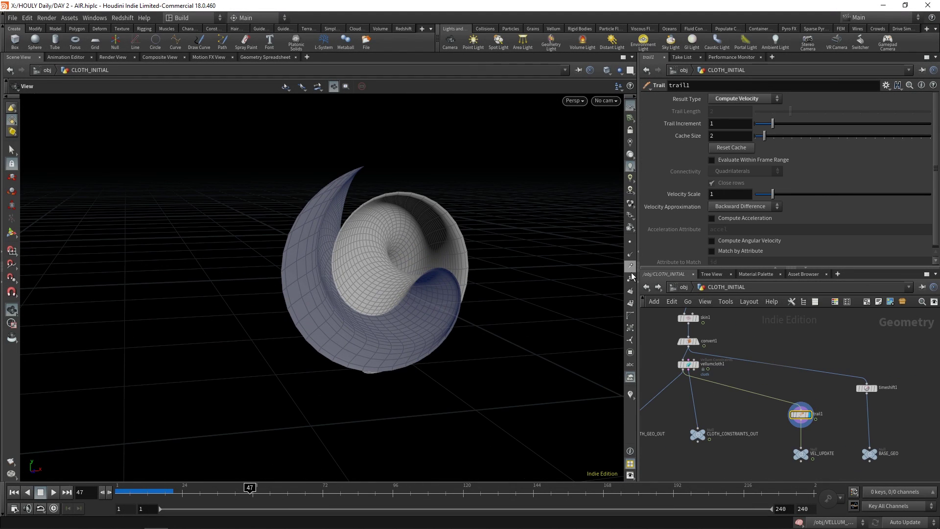
# Step: Inspect trail1's velocity vectors at frame 20, and display the timeshift1 result
pyautogui.moveTo(184, 492)
pyautogui.mouseDown()
pyautogui.moveTo(121, 489)
pyautogui.moveTo(171, 489)
pyautogui.mouseUp()
pyautogui.moveTo(458, 362); pyautogui.dragTo(390, 336)
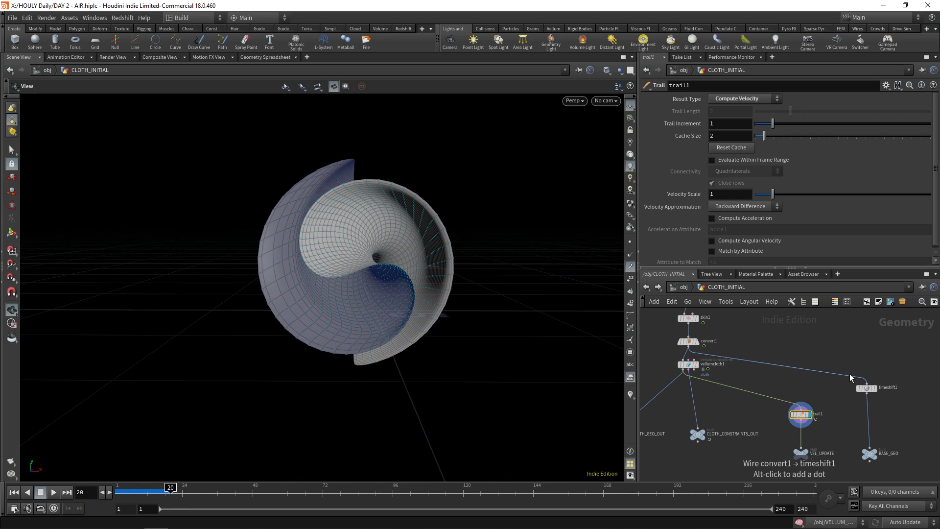
pyautogui.moveTo(856, 378); pyautogui.dragTo(825, 374, button='middle')
pyautogui.scroll(2, 824, 374)
pyautogui.click(841, 387)
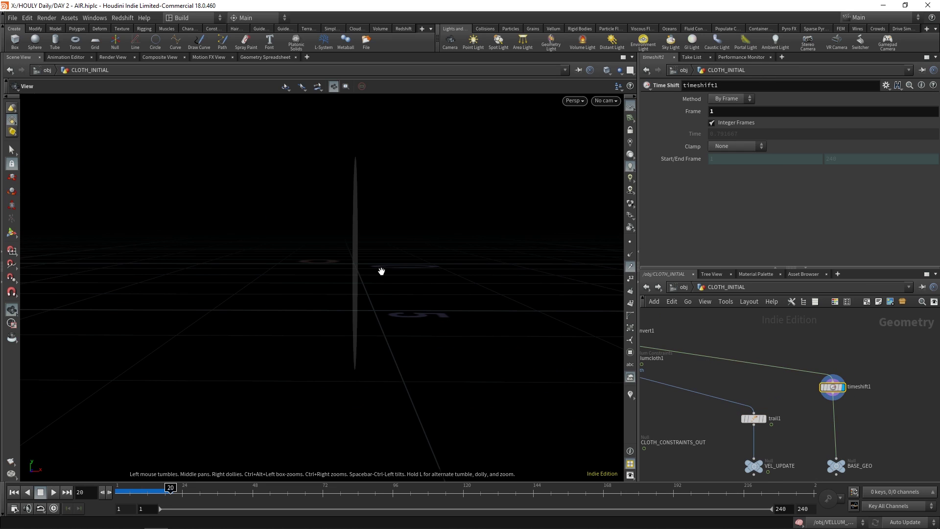
# Step: Review the BASE_GEO output of the time-shifted disc and return to the object level
pyautogui.moveTo(856, 446); pyautogui.dragTo(843, 422, button='middle')
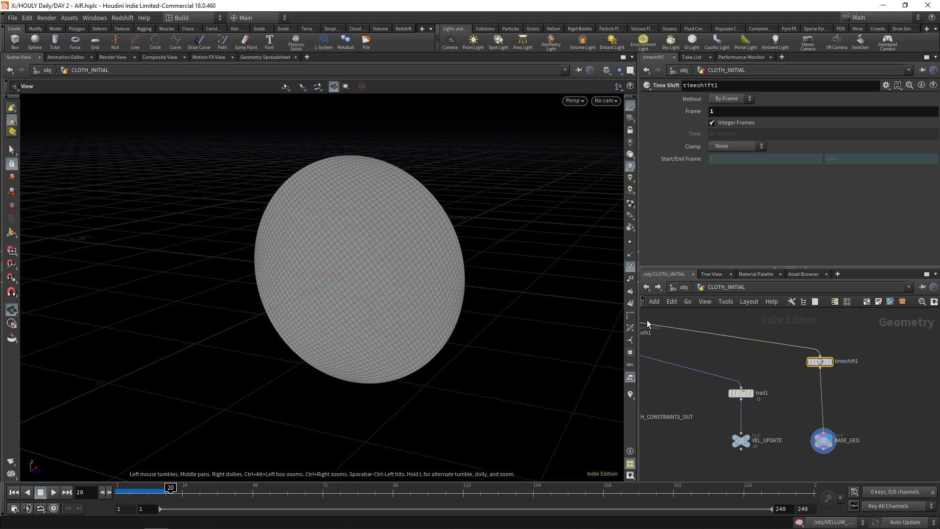
pyautogui.moveTo(737, 336); pyautogui.dragTo(759, 337, button='middle')
pyautogui.scroll(-1, 710, 355)
pyautogui.moveTo(710, 354); pyautogui.dragTo(788, 353, button='middle')
pyautogui.click(688, 289)
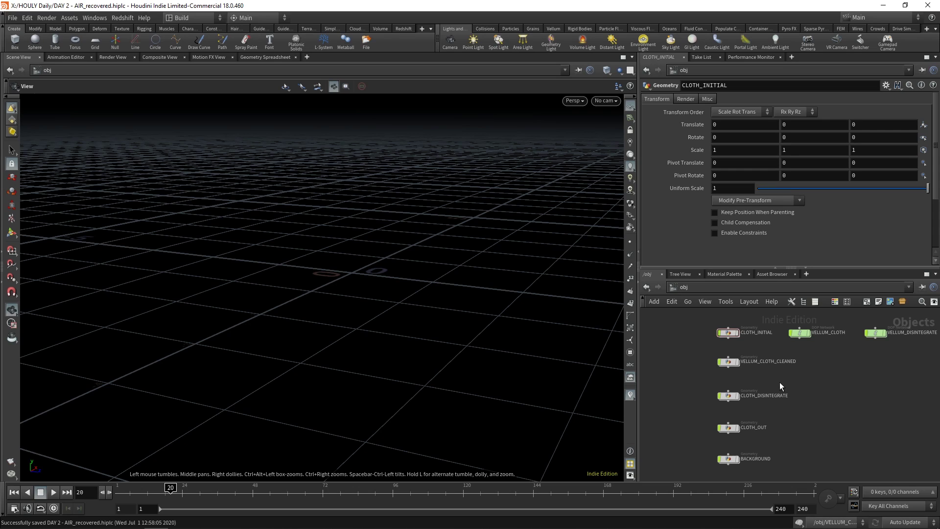
# Step: Reopen CLOTH_INITIAL for a brief check of its geometry and go back up to the object level
pyautogui.doubleClick(728, 333)
pyautogui.moveTo(434, 302); pyautogui.dragTo(608, 313)
pyautogui.press('u')
pyautogui.scroll(1, 740, 376)
pyautogui.moveTo(760, 378); pyautogui.dragTo(717, 400, button='middle')
pyautogui.scroll(-1, 753, 386)
pyautogui.scroll(-1, 727, 342)
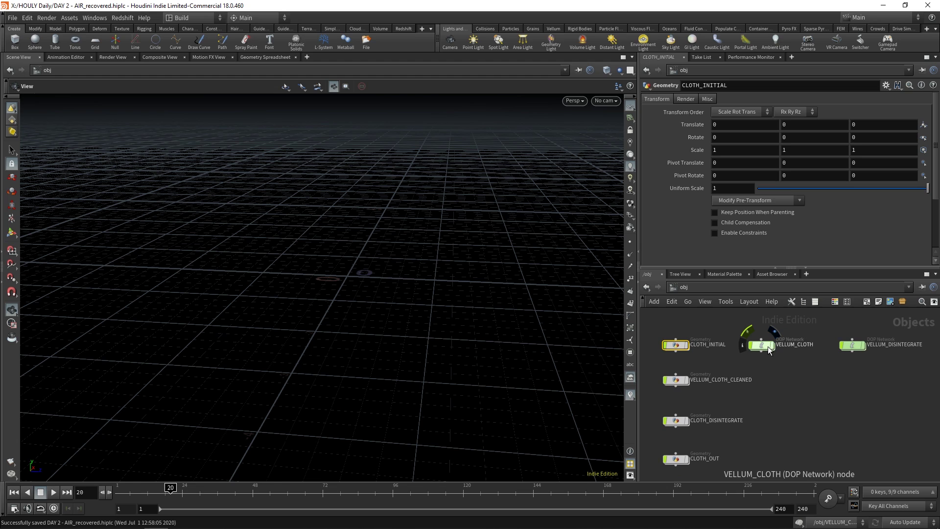
# Step: Open the VELLUM_CLOTH network and advance the cloth simulation to frame 8 to inspect it from several angles
pyautogui.doubleClick(767, 347)
pyautogui.moveTo(128, 491); pyautogui.dragTo(135, 491)
pyautogui.moveTo(465, 269); pyautogui.dragTo(343, 274)
pyautogui.moveTo(372, 353); pyautogui.dragTo(353, 392)
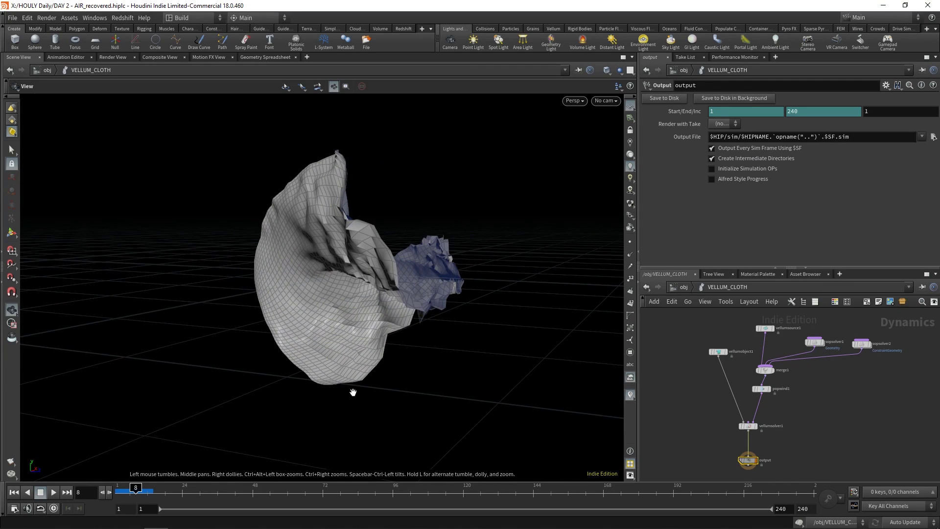
# Step: Examine the constraints merged inside sopsolver2, then return to VELLUM_CLOTH and inspect the simulated cloth
pyautogui.doubleClick(861, 345)
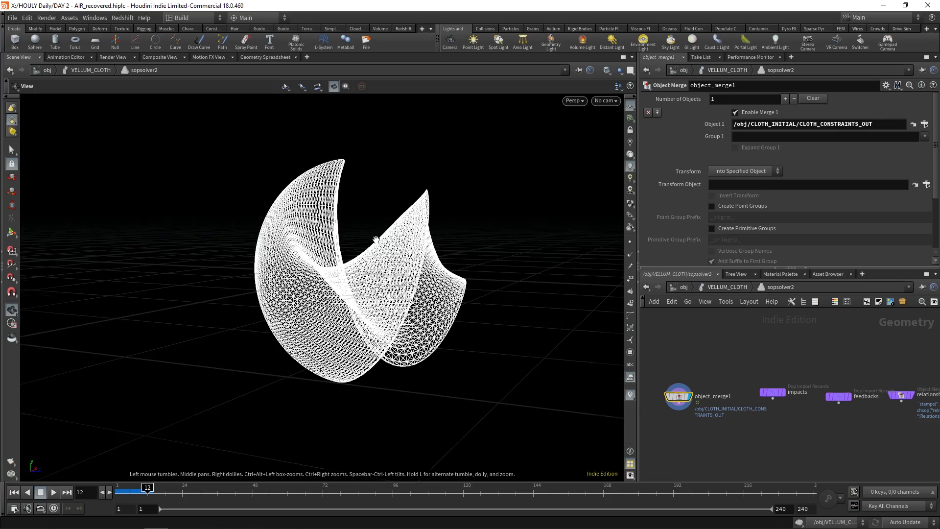
pyautogui.moveTo(376, 240); pyautogui.dragTo(357, 248)
pyautogui.click(727, 287)
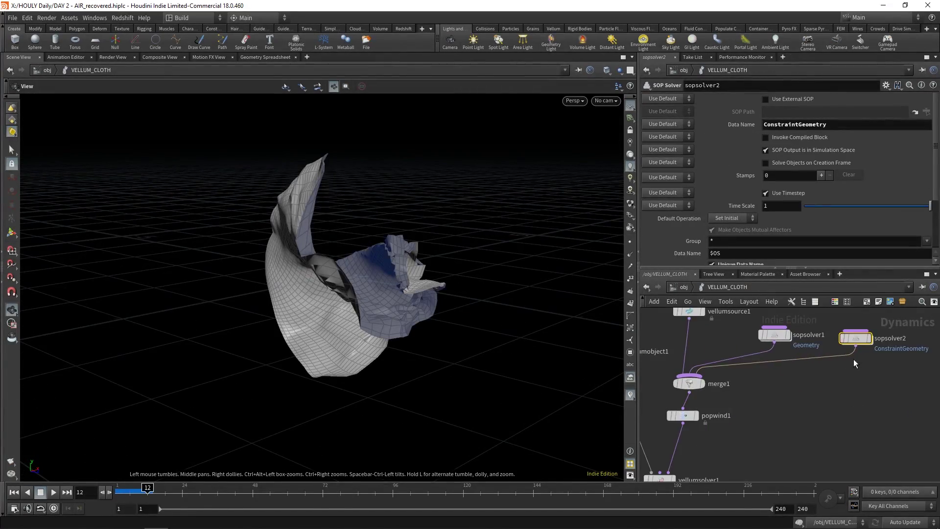
pyautogui.moveTo(386, 304); pyautogui.dragTo(407, 273)
pyautogui.moveTo(304, 342); pyautogui.dragTo(314, 289)
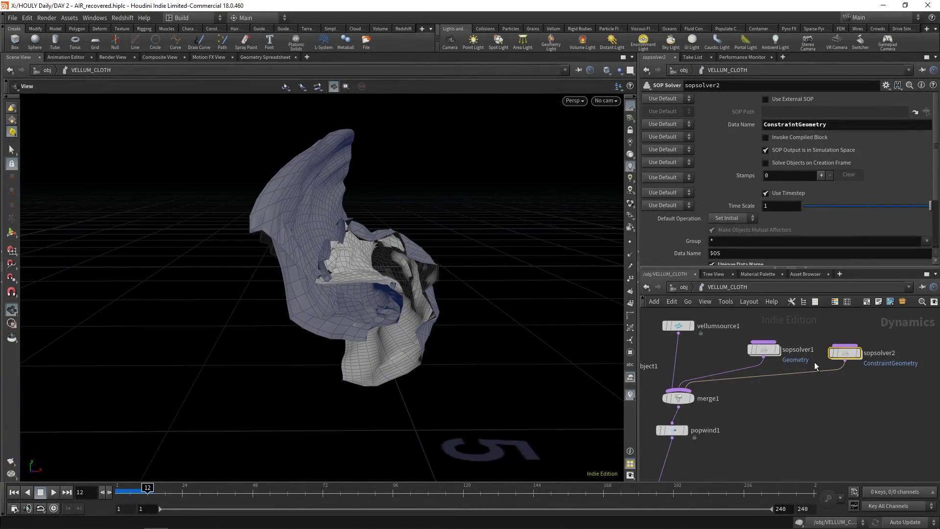
# Step: Inspect the VEL_UPDATE object merge and the velocity attribute copy inside sopsolver1, and return to VELLUM_CLOTH
pyautogui.doubleClick(763, 353)
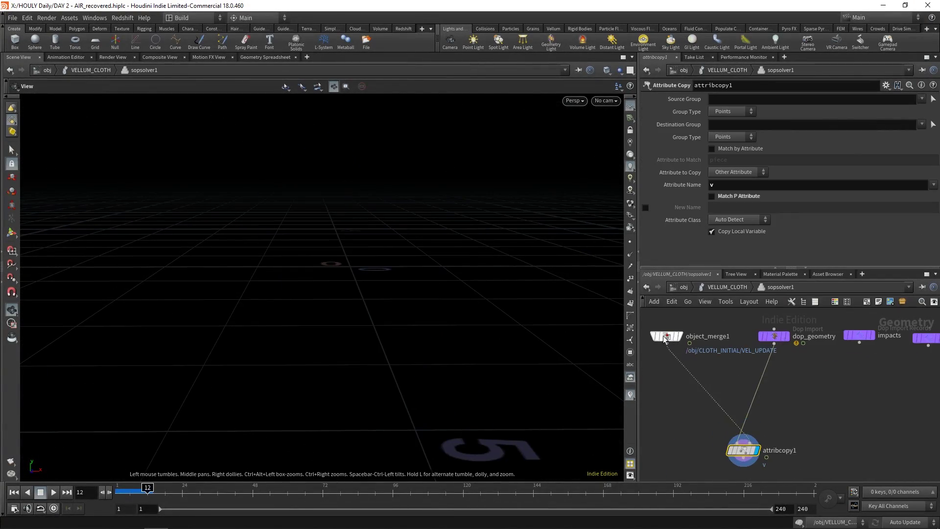
pyautogui.click(666, 338)
pyautogui.click(679, 342)
pyautogui.moveTo(343, 289); pyautogui.dragTo(619, 279)
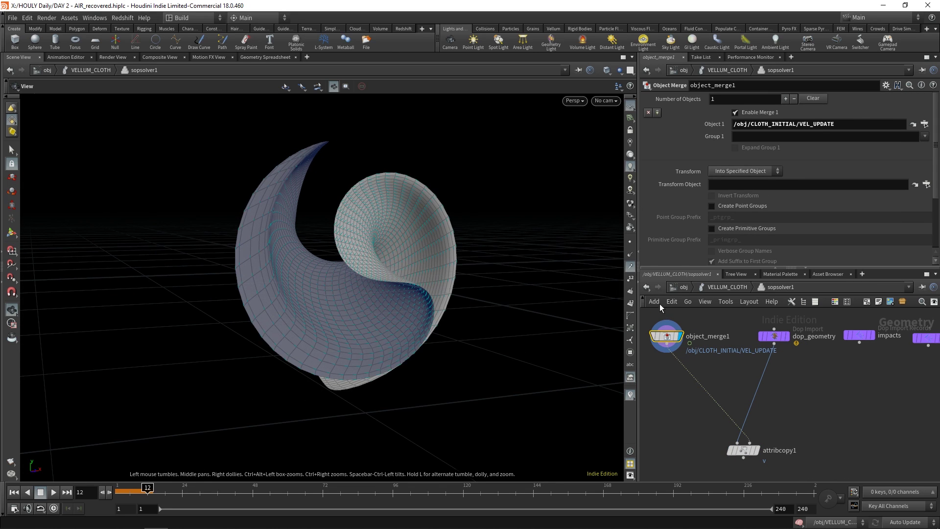
pyautogui.click(749, 446)
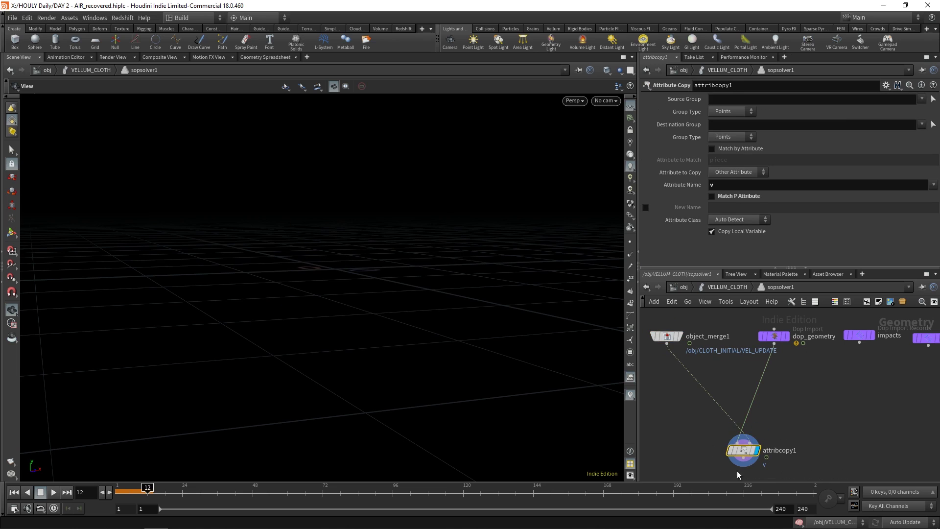
pyautogui.press('u')
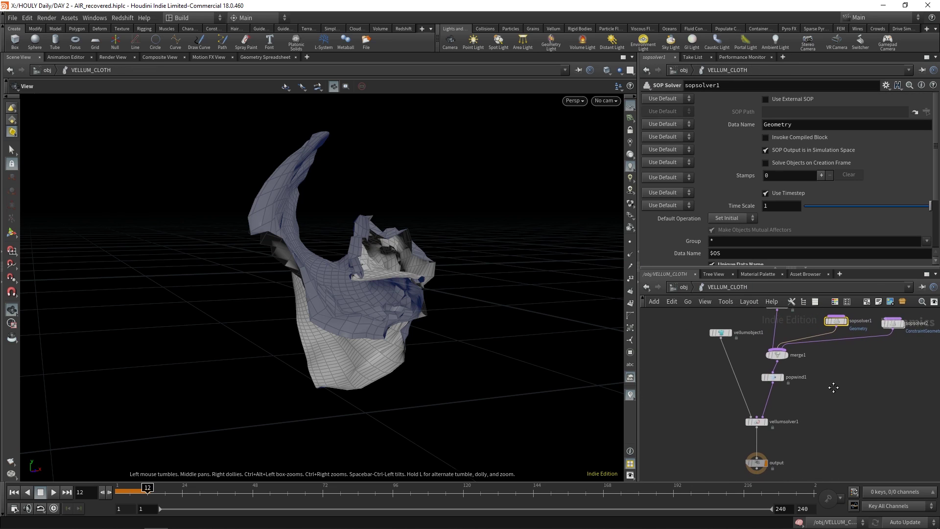
# Step: Review popwind1's wind and noise settings against the simulated cloth and return to the object level
pyautogui.click(773, 376)
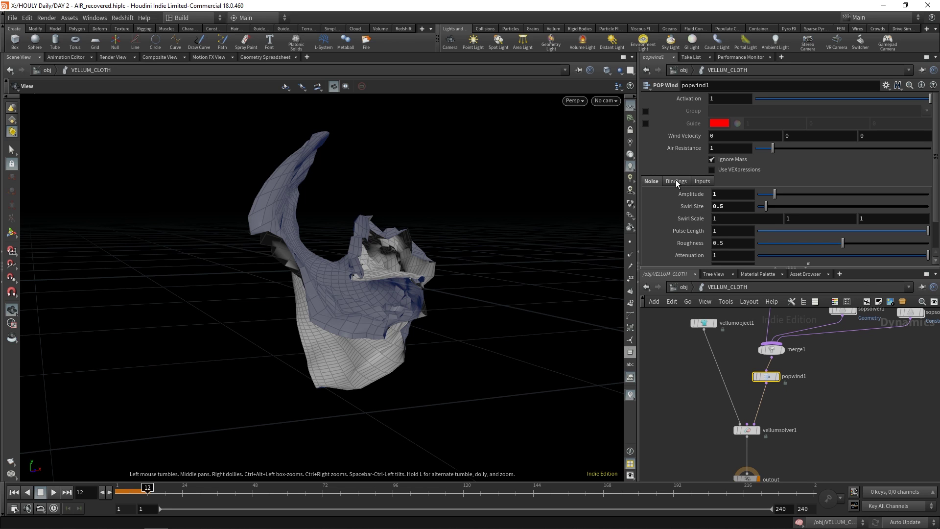
pyautogui.moveTo(490, 264); pyautogui.dragTo(274, 265)
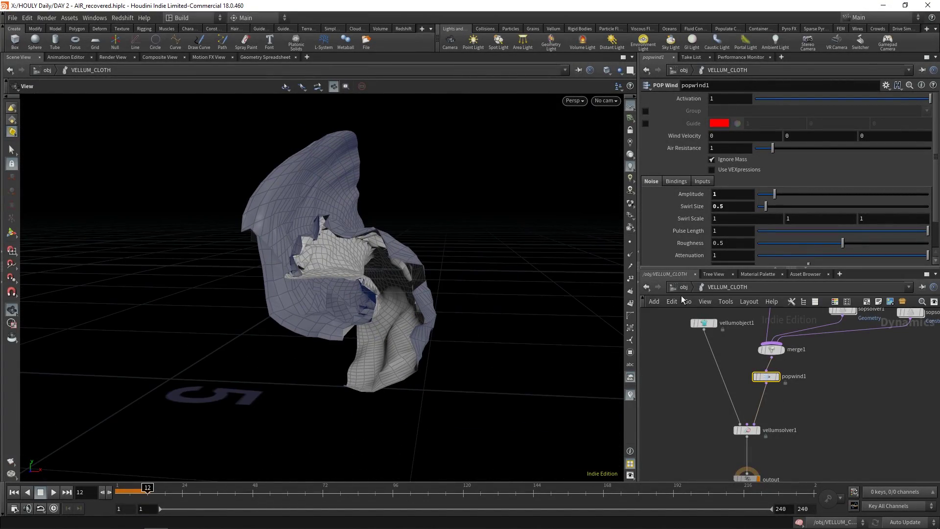
pyautogui.press('u')
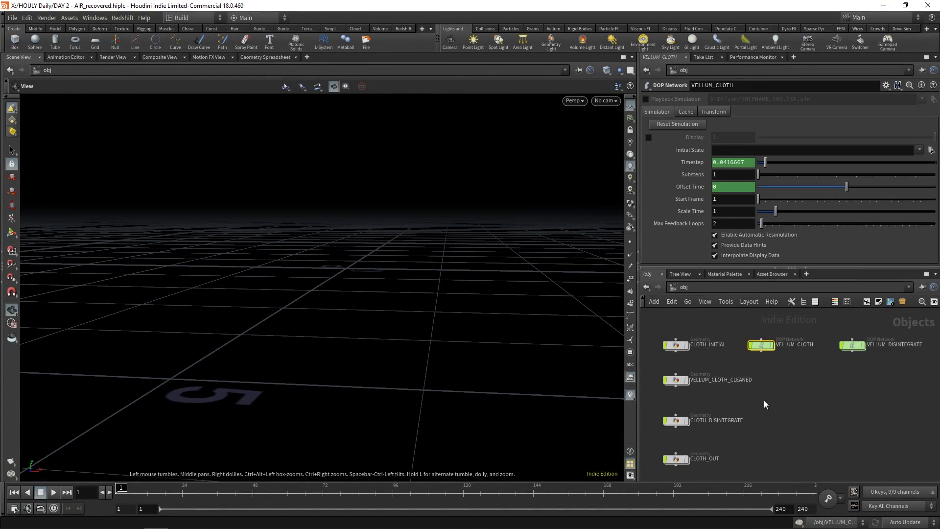
# Step: Open the VELLUM_CLOTH_CLEANED network and examine dopio1's DOP import settings
pyautogui.click(676, 380)
pyautogui.doubleClick(675, 380)
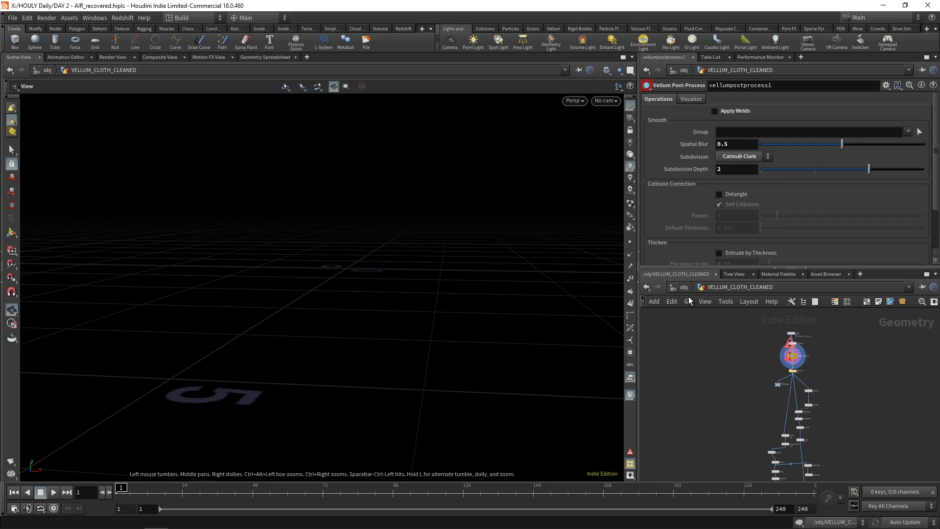
pyautogui.press('u')
pyautogui.doubleClick(685, 379)
pyautogui.scroll(5, 798, 378)
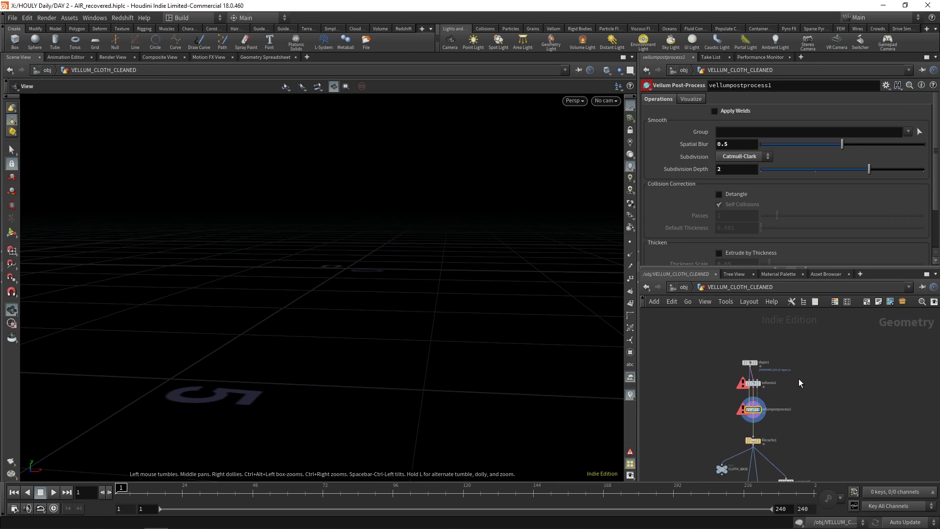
pyautogui.click(751, 335)
pyautogui.moveTo(751, 336); pyautogui.dragTo(743, 375, button='middle')
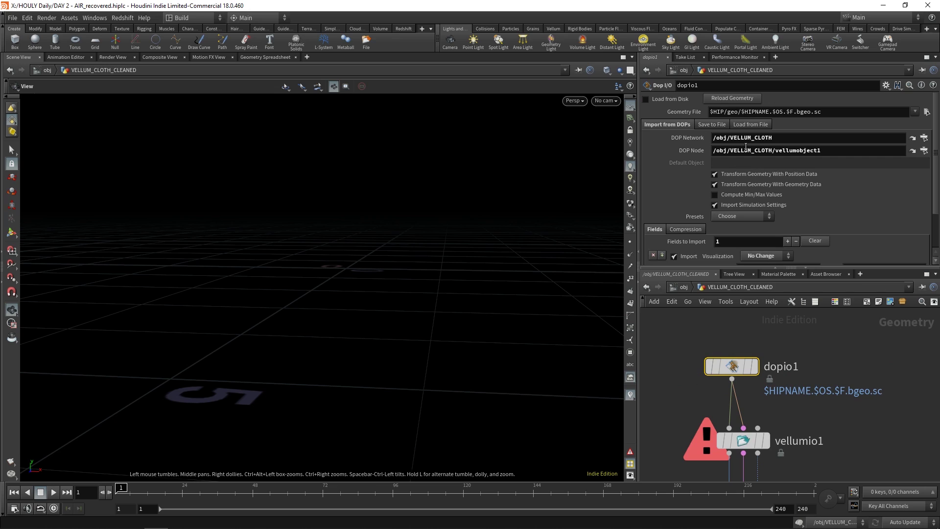
pyautogui.scroll(-2, 859, 395)
# Step: Set vellumio1's geometry file to X:/Houdini Caches/HOULY/Air/clothBase.$F.bgeo.sc and save frames 1 to 144 to disk
pyautogui.click(741, 385)
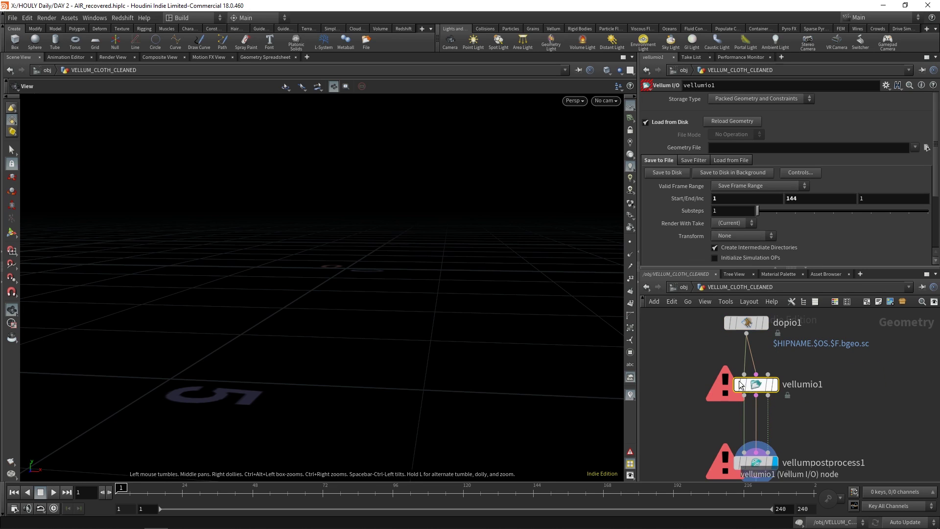
pyautogui.click(925, 150)
pyautogui.click(907, 273)
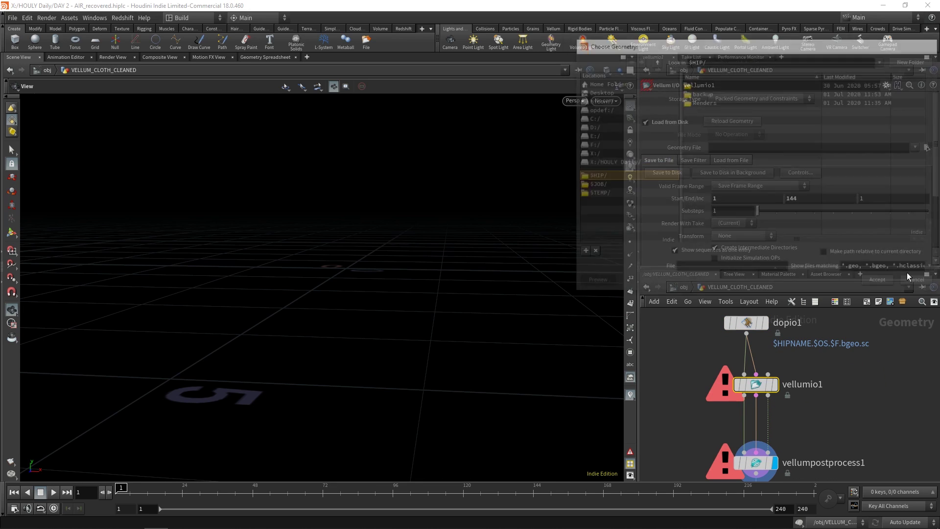
pyautogui.click(926, 148)
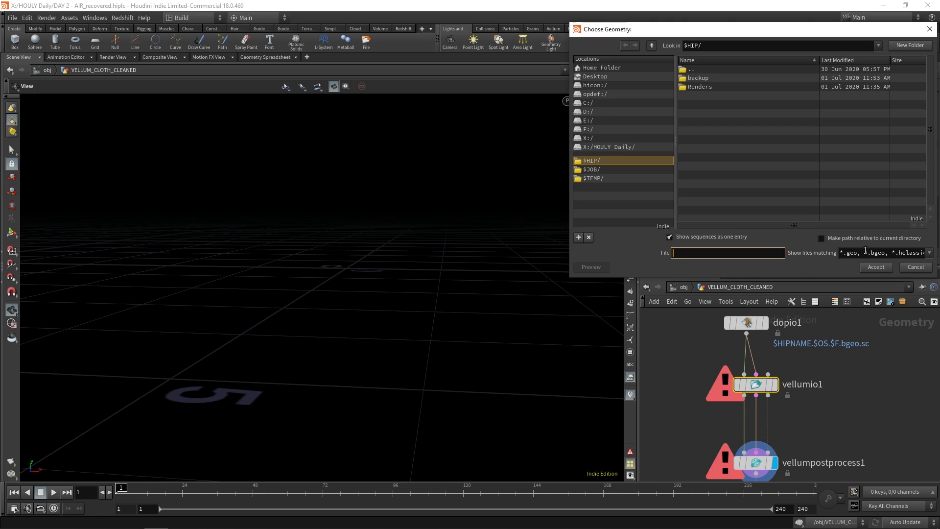
pyautogui.doubleClick(703, 68)
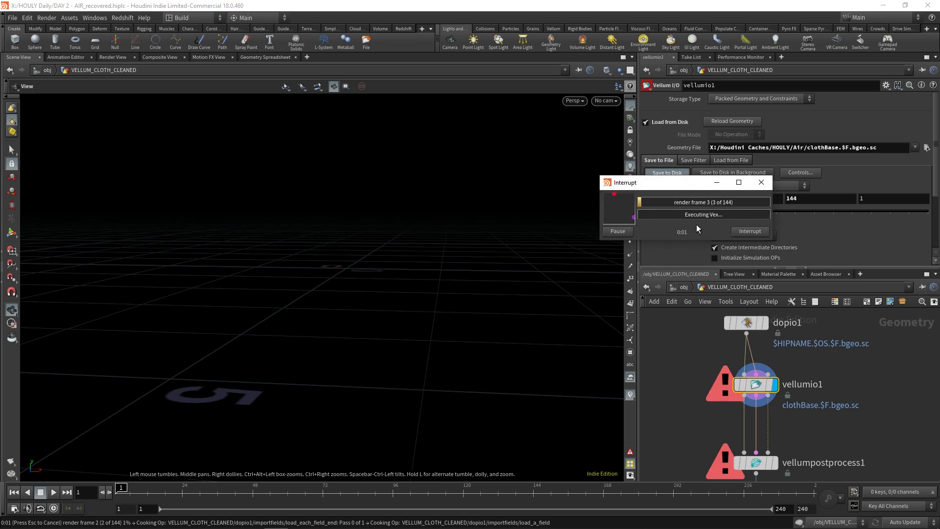
# Step: Scrub through the cached cloth simulation, examining its motion from several angles and stopping at frame 98
pyautogui.moveTo(136, 490); pyautogui.dragTo(380, 489)
pyautogui.moveTo(374, 371); pyautogui.dragTo(497, 356)
pyautogui.moveTo(287, 490); pyautogui.dragTo(406, 490)
pyautogui.moveTo(344, 287); pyautogui.dragTo(231, 279)
pyautogui.moveTo(406, 490); pyautogui.dragTo(376, 483)
pyautogui.moveTo(380, 441); pyautogui.dragTo(404, 395)
pyautogui.moveTo(375, 490); pyautogui.dragTo(335, 490)
pyautogui.moveTo(392, 289); pyautogui.dragTo(426, 325)
pyautogui.moveTo(330, 417); pyautogui.dragTo(325, 357)
pyautogui.moveTo(315, 494); pyautogui.dragTo(399, 494)
# Step: Display the vellumpostprocess1 result and inspect the smoothed, subdivided cloth
pyautogui.moveTo(821, 444); pyautogui.dragTo(799, 405, button='middle')
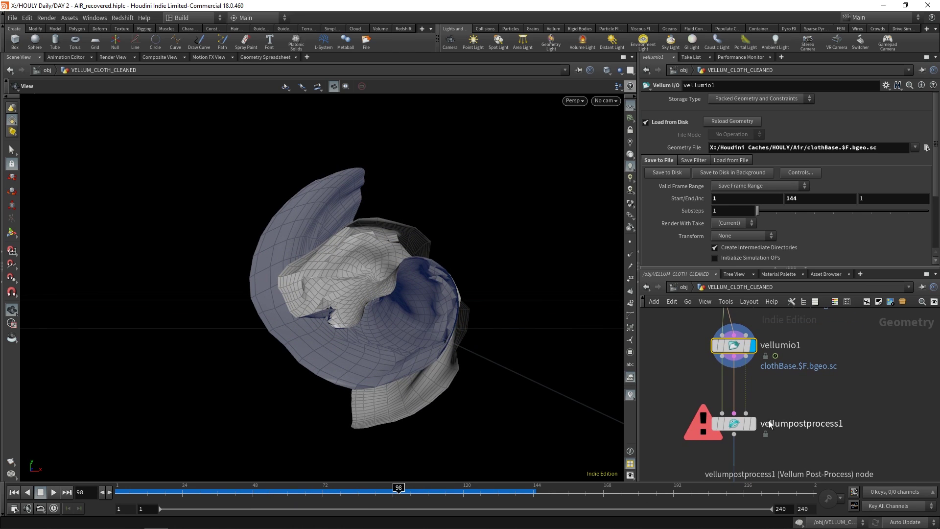
pyautogui.click(753, 424)
pyautogui.moveTo(369, 319); pyautogui.dragTo(361, 337)
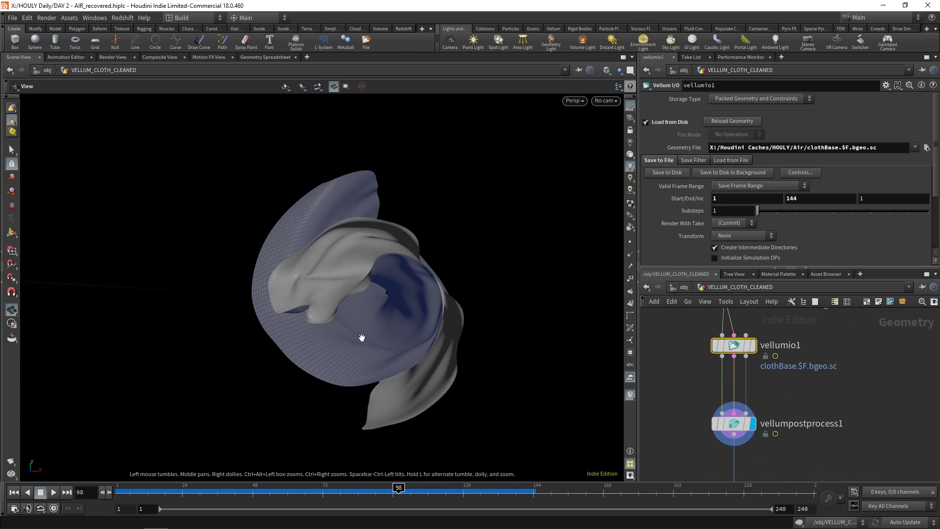
# Step: Move the timeline to frame 95 and examine filecache1's cache settings
pyautogui.moveTo(186, 493); pyautogui.dragTo(390, 494)
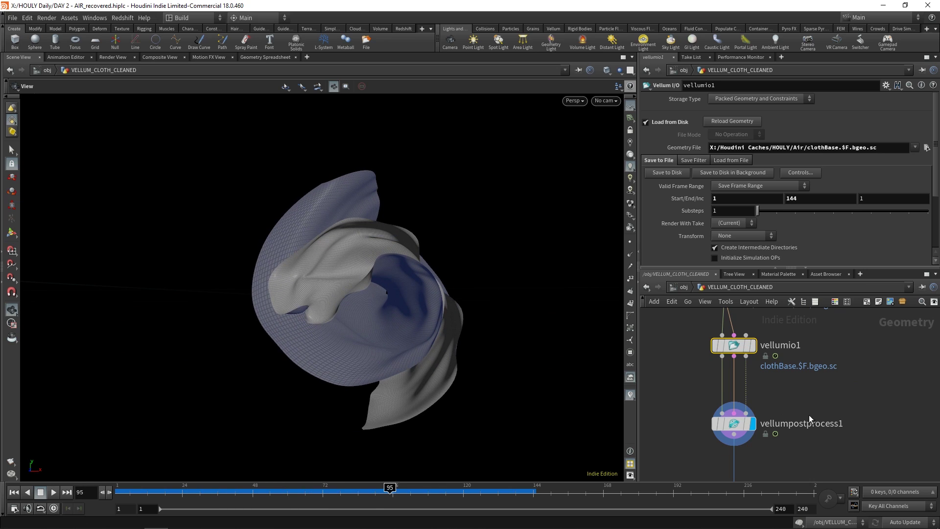
pyautogui.moveTo(810, 420); pyautogui.dragTo(779, 343, button='middle')
pyautogui.scroll(-2, 777, 361)
pyautogui.click(725, 419)
pyautogui.click(737, 415)
pyautogui.scroll(-1, 788, 405)
pyautogui.moveTo(810, 470); pyautogui.dragTo(740, 341, button='middle')
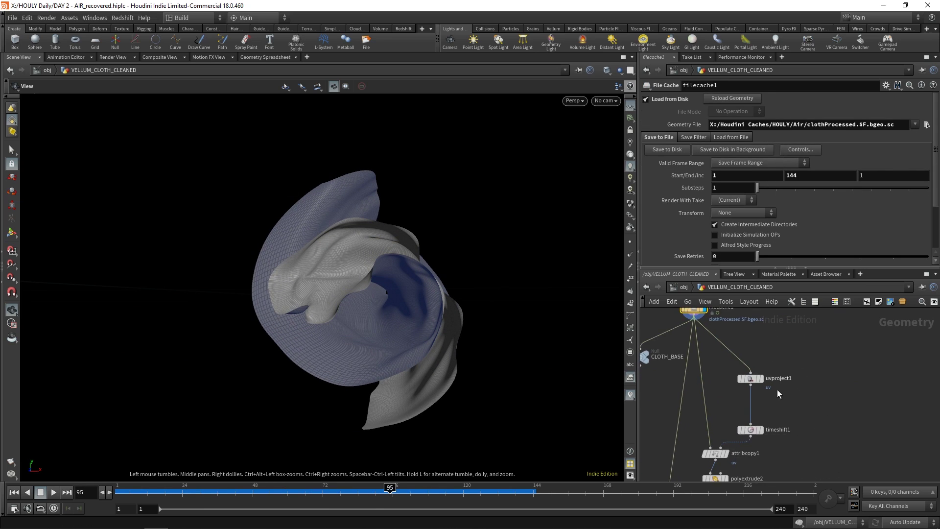
# Step: Display uvproject1's result and add a UV Quick Shade node fed by uvproject1
pyautogui.click(749, 376)
pyautogui.moveTo(392, 300)
pyautogui.mouseDown()
pyautogui.moveTo(439, 323)
pyautogui.moveTo(386, 317)
pyautogui.mouseUp()
pyautogui.moveTo(823, 404); pyautogui.dragTo(795, 366, button='middle')
pyautogui.scroll(-1, 789, 383)
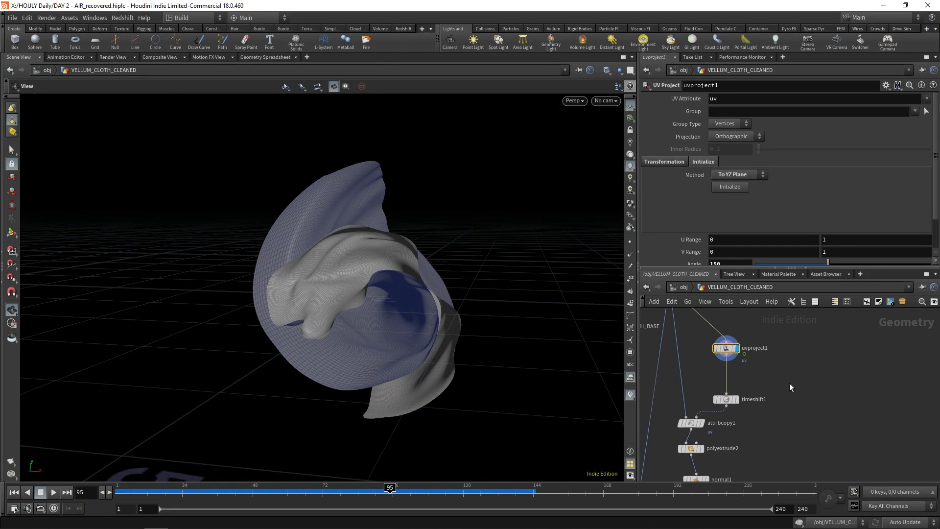
pyautogui.press('Tab')
pyautogui.write('uv')
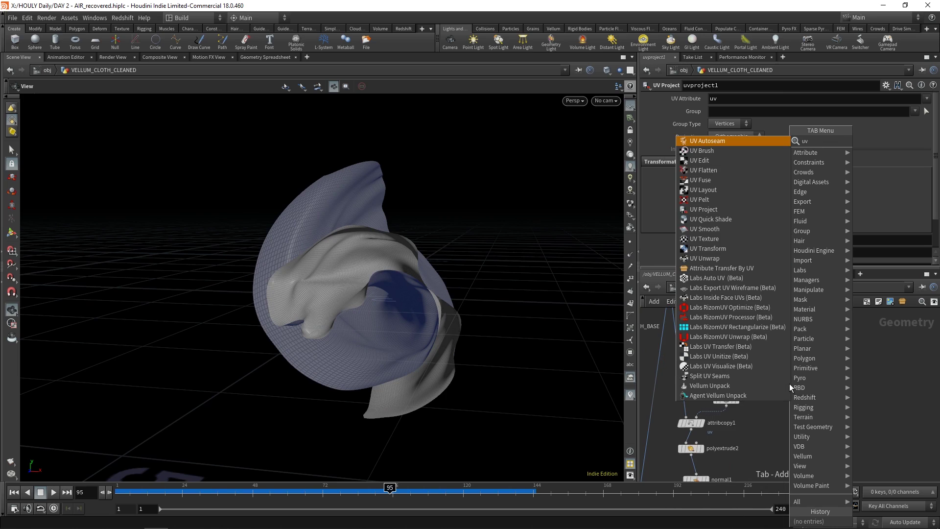
pyautogui.write('qui')
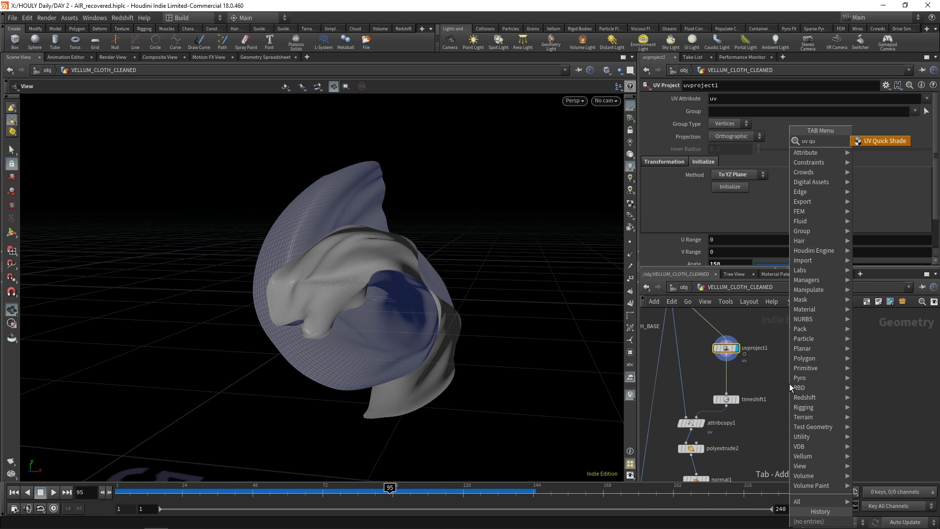
pyautogui.press('Return')
pyautogui.click(835, 404)
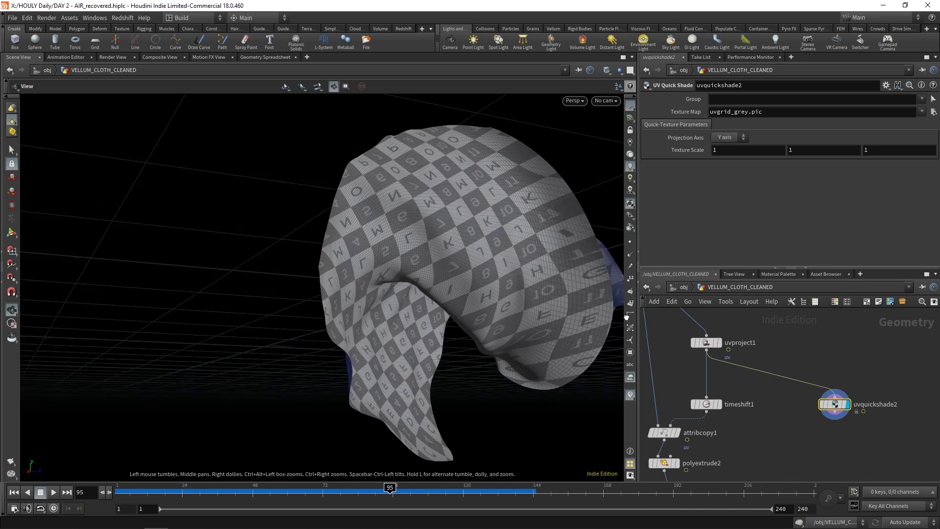
# Step: Insert a Labs Auto UV node between uvproject1 and timeshift1
pyautogui.moveTo(441, 338)
pyautogui.mouseDown()
pyautogui.moveTo(564, 350)
pyautogui.moveTo(409, 361)
pyautogui.moveTo(409, 419)
pyautogui.moveTo(429, 319)
pyautogui.moveTo(436, 412)
pyautogui.moveTo(424, 342)
pyautogui.moveTo(441, 343)
pyautogui.mouseUp()
pyautogui.press('Tab')
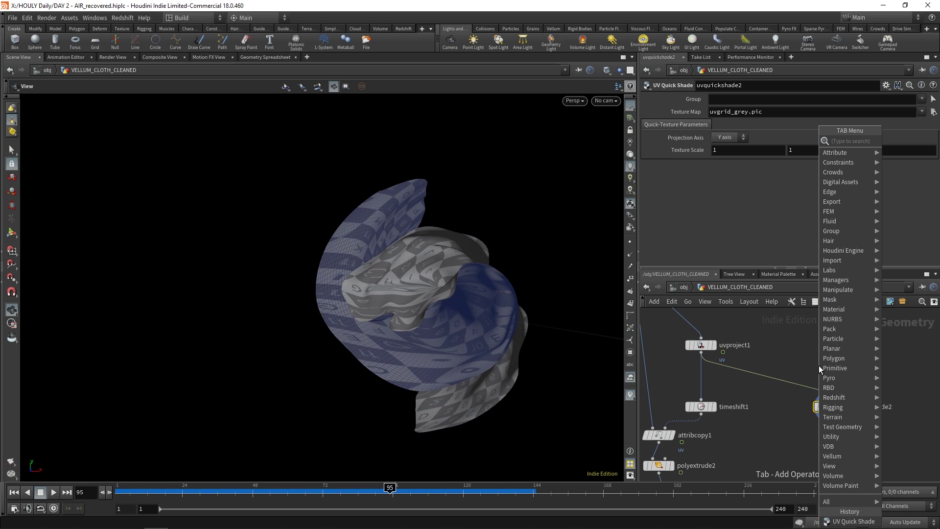
pyautogui.write('uv')
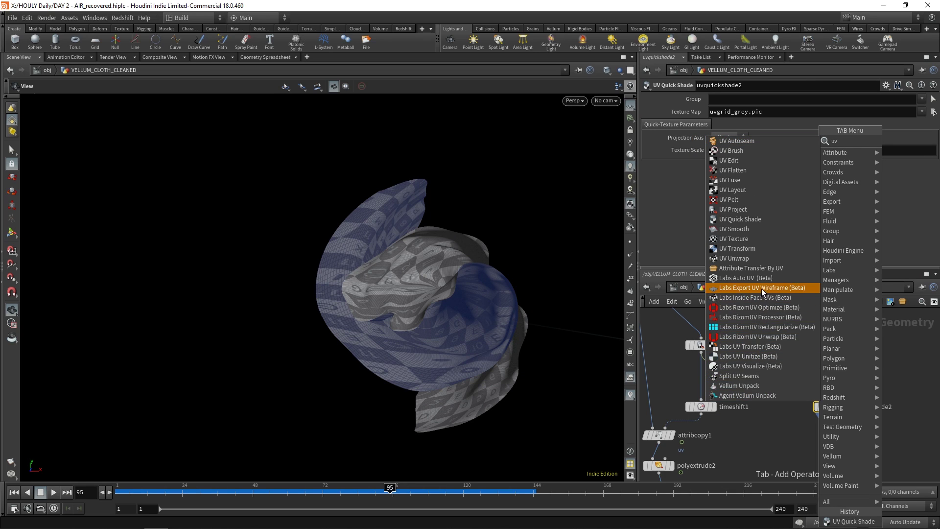
pyautogui.click(756, 278)
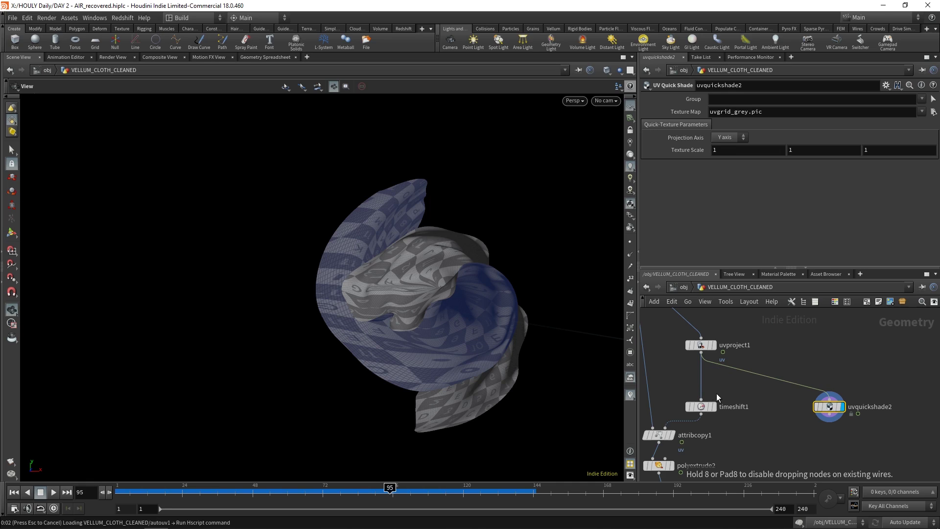
pyautogui.moveTo(441, 314)
pyautogui.mouseDown()
pyautogui.moveTo(554, 384)
pyautogui.moveTo(432, 326)
pyautogui.moveTo(438, 318)
pyautogui.mouseUp()
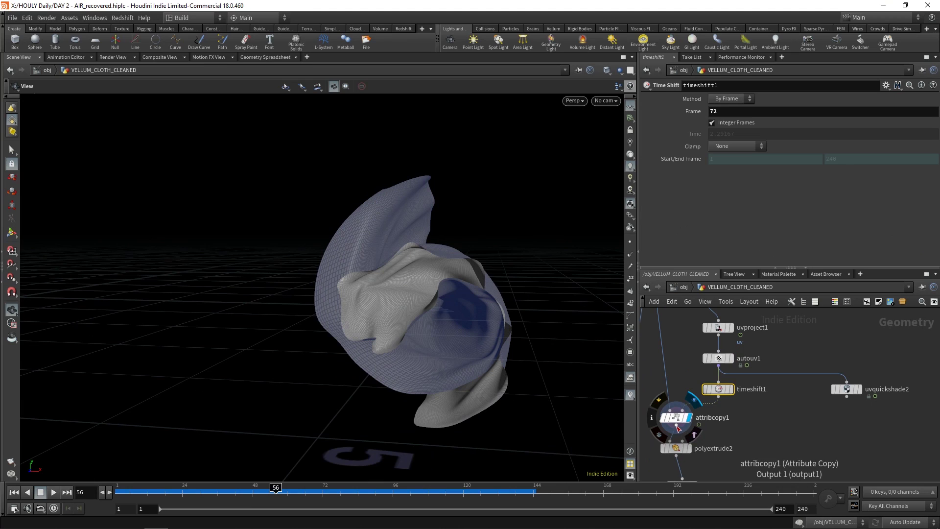
# Step: Connect attribcopy1's output to uvquickshade2, display it, and scrub to frame 55 to check the checker texture
pyautogui.click(677, 426)
pyautogui.click(847, 381)
pyautogui.click(858, 390)
pyautogui.click(853, 389)
pyautogui.moveTo(460, 342); pyautogui.dragTo(392, 377)
pyautogui.moveTo(120, 489); pyautogui.dragTo(272, 490)
pyautogui.moveTo(439, 357); pyautogui.dragTo(421, 377)
pyautogui.scroll(3, 747, 394)
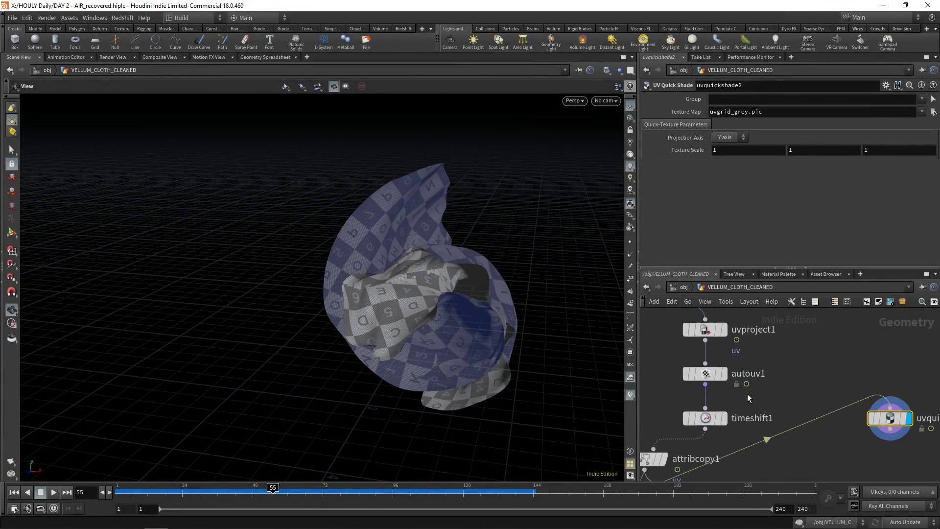
# Step: Examine autouv1's parameters and the checker texture on the cloth
pyautogui.click(730, 400)
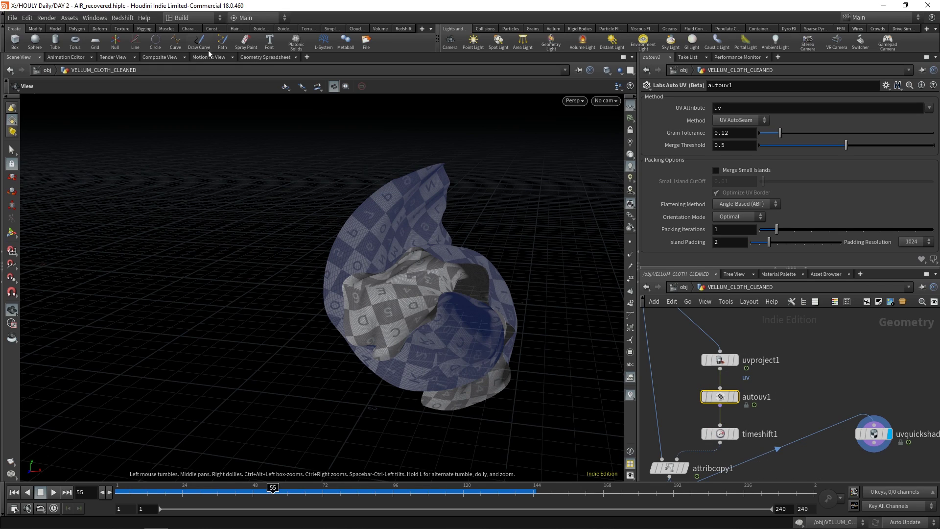
pyautogui.click(125, 20)
pyautogui.click(143, 17)
pyautogui.click(84, 18)
pyautogui.moveTo(517, 228); pyautogui.dragTo(479, 279)
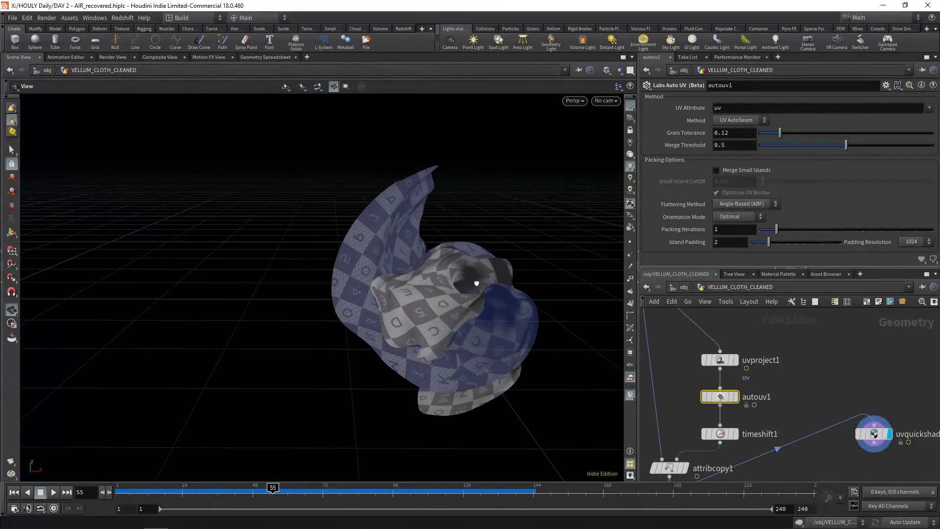
# Step: Display polyextrude2 and inspect its extrusion settings and the thickened cloth up close
pyautogui.moveTo(827, 371); pyautogui.dragTo(793, 333, button='middle')
pyautogui.scroll(-1, 793, 333)
pyautogui.moveTo(738, 397); pyautogui.dragTo(823, 371, button='middle')
pyautogui.scroll(1, 823, 370)
pyautogui.click(747, 395)
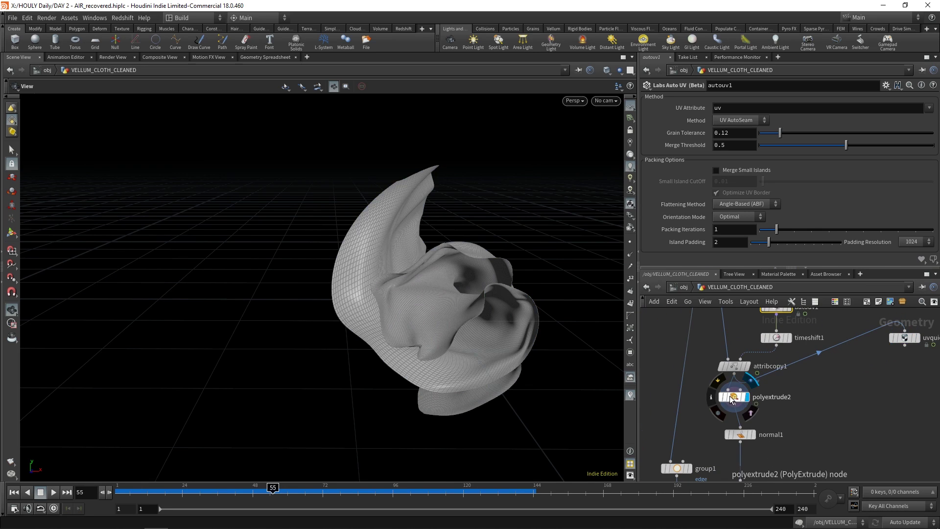
pyautogui.click(733, 397)
pyautogui.moveTo(470, 343); pyautogui.dragTo(403, 324)
pyautogui.scroll(3, 399, 327)
# Step: Display normal1 and clean1 in turn, and examine the edge-processing branch beside them
pyautogui.click(751, 434)
pyautogui.moveTo(752, 434); pyautogui.dragTo(750, 337, button='middle')
pyautogui.scroll(-2, 749, 338)
pyautogui.click(750, 374)
pyautogui.moveTo(798, 408); pyautogui.dragTo(780, 342, button='middle')
pyautogui.scroll(-1, 796, 382)
pyautogui.scroll(1, 779, 375)
pyautogui.scroll(-2, 765, 364)
pyautogui.moveTo(742, 385); pyautogui.dragTo(728, 436, button='middle')
pyautogui.moveTo(699, 469); pyautogui.dragTo(705, 339, button='middle')
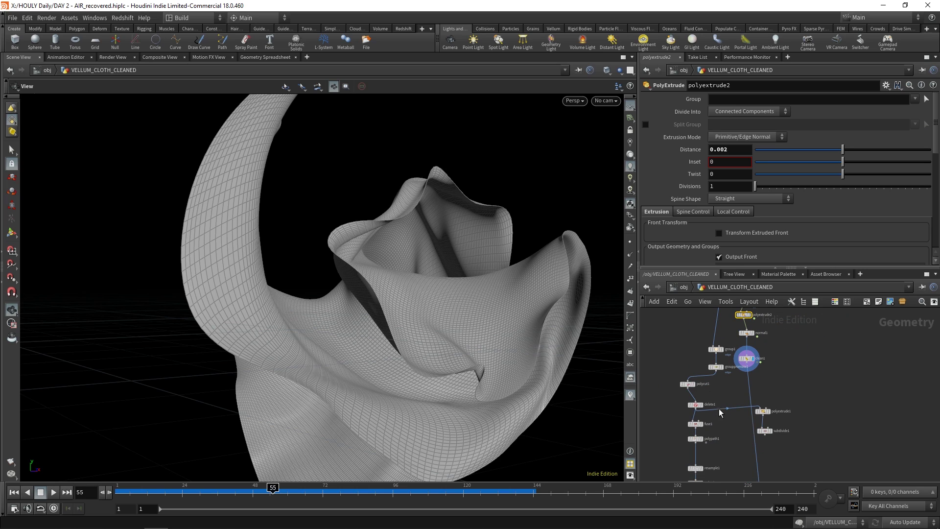
# Step: Display the clean3 result and inspect the wire running along the cloth's border
pyautogui.moveTo(719, 466); pyautogui.dragTo(710, 349, button='middle')
pyautogui.scroll(3, 710, 348)
pyautogui.click(685, 433)
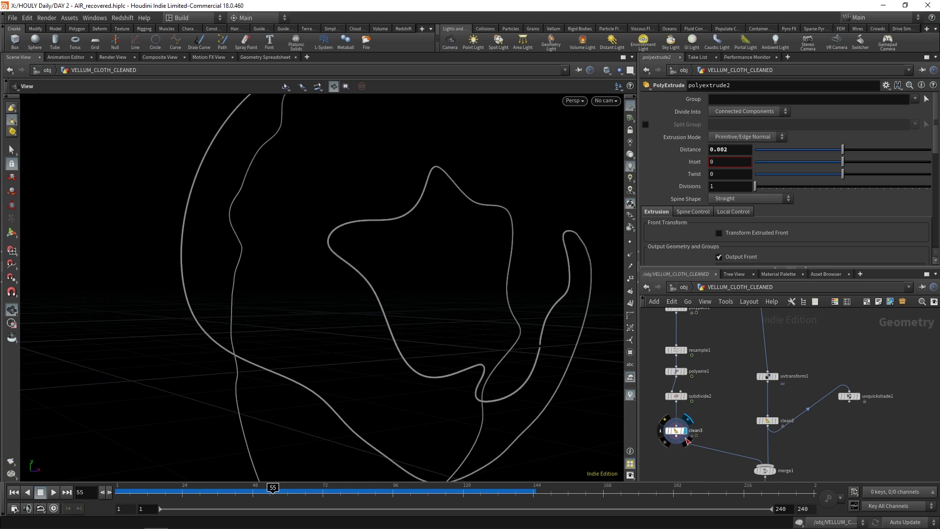
pyautogui.click(679, 433)
pyautogui.moveTo(384, 250); pyautogui.dragTo(503, 339)
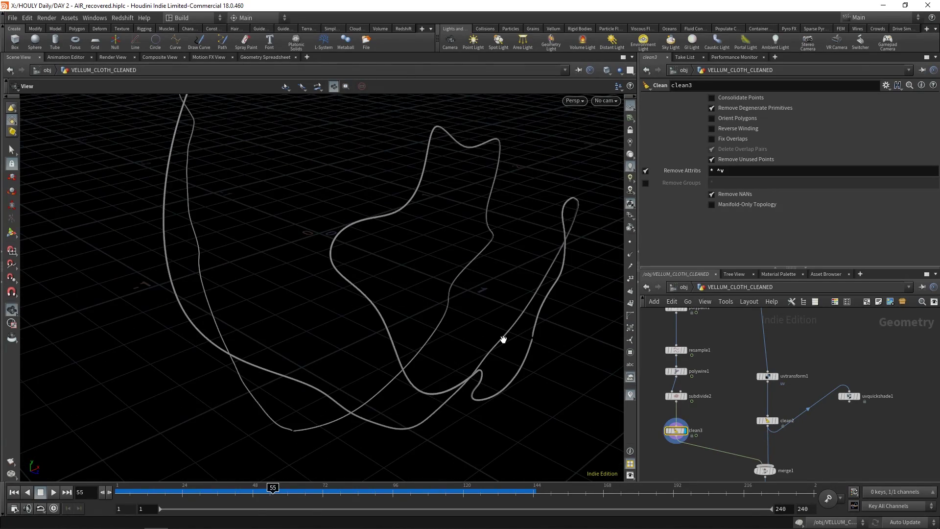
# Step: Display fuse1's edge curves and set its snap distance to 0.00795399
pyautogui.moveTo(720, 358); pyautogui.dragTo(753, 409, button='middle')
pyautogui.scroll(1, 751, 401)
pyautogui.moveTo(757, 376); pyautogui.dragTo(759, 390, button='middle')
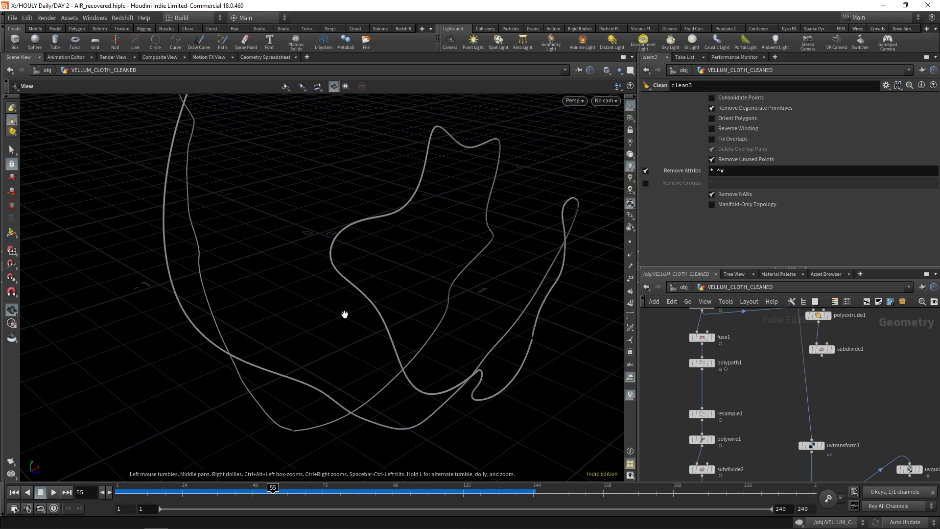
pyautogui.moveTo(753, 391); pyautogui.dragTo(771, 382, button='middle')
pyautogui.click(719, 352)
pyautogui.click(708, 352)
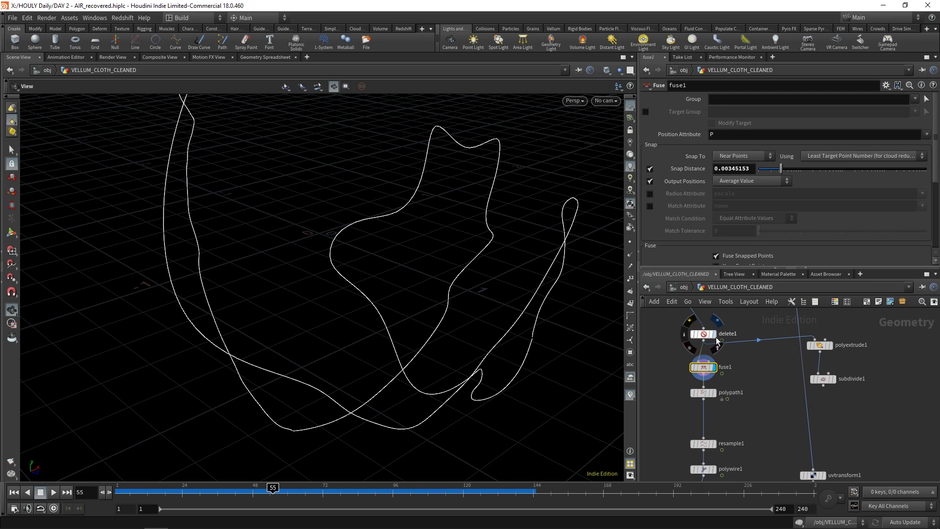
pyautogui.click(707, 334)
pyautogui.click(707, 368)
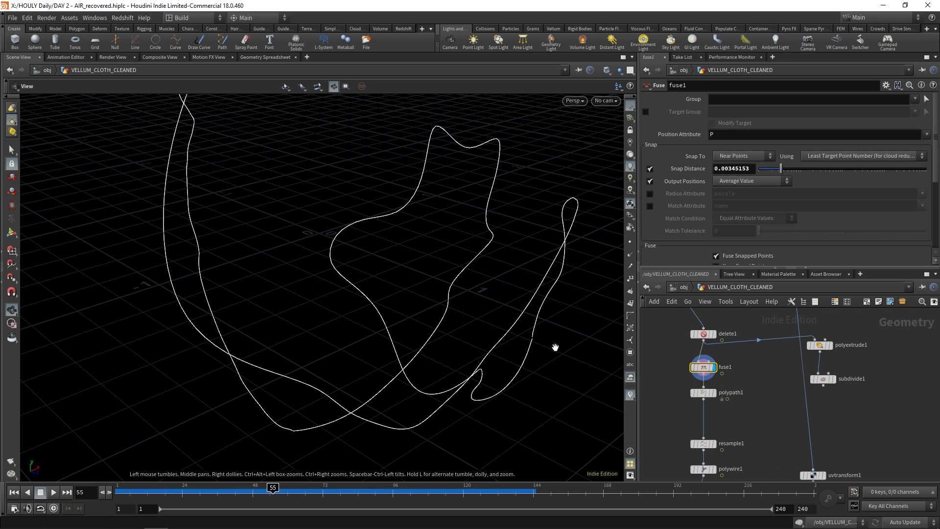
pyautogui.moveTo(781, 169); pyautogui.dragTo(784, 172)
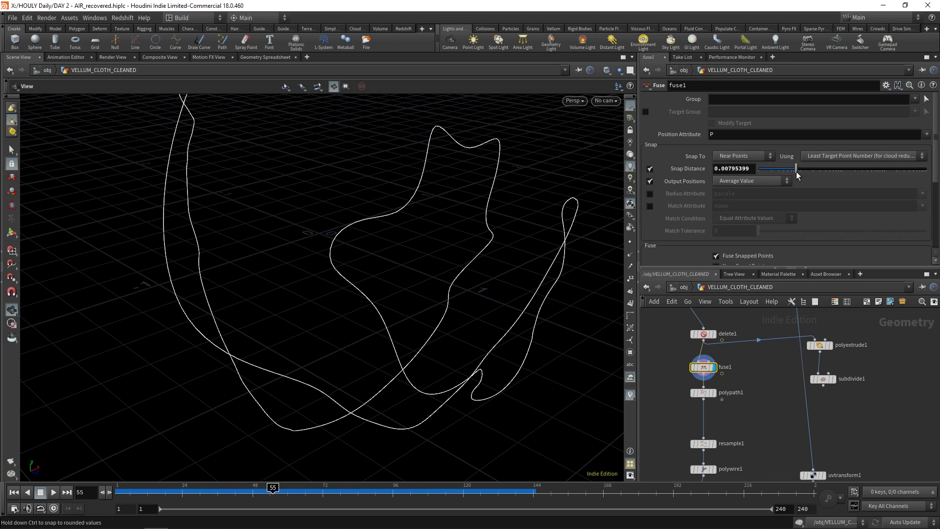
# Step: Display merge1 and inspect the cloth combined with its border wire
pyautogui.moveTo(739, 439); pyautogui.dragTo(726, 295, button='middle')
pyautogui.click(701, 396)
pyautogui.click(692, 398)
pyautogui.click(808, 445)
pyautogui.click(803, 445)
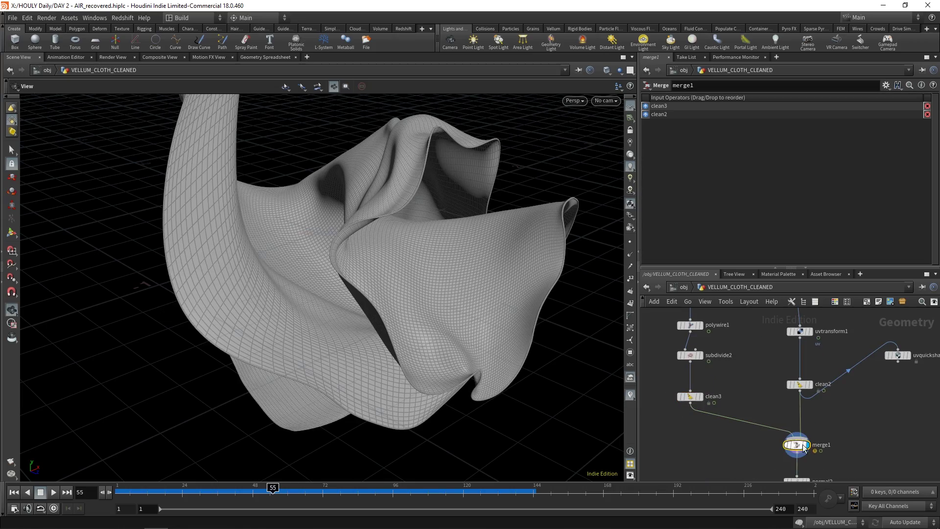
pyautogui.moveTo(723, 414); pyautogui.dragTo(699, 411, button='middle')
pyautogui.moveTo(536, 377); pyautogui.dragTo(246, 319)
pyautogui.scroll(3, 424, 294)
pyautogui.scroll(4, 309, 323)
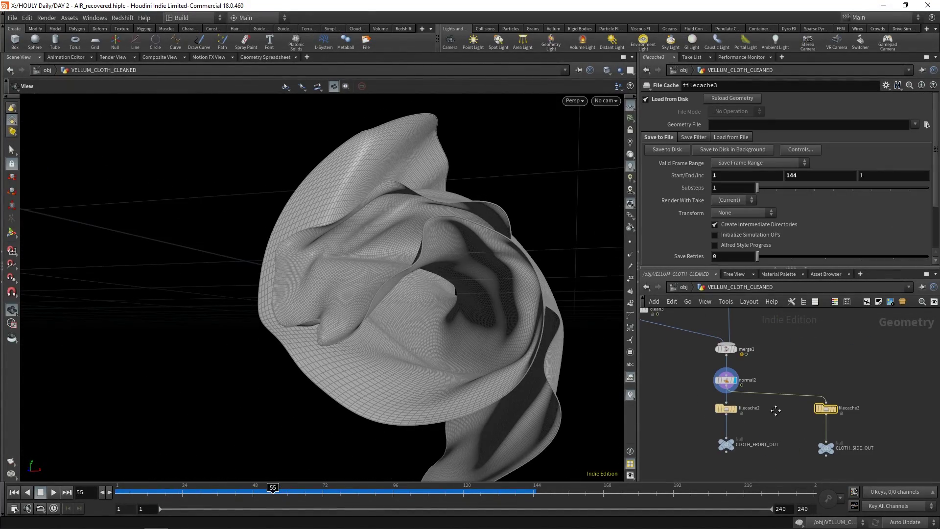
# Step: Examine the CLOTH_FRONT_OUT and CLOTH_SIDE_OUT output nulls below the two file caches
pyautogui.moveTo(775, 410); pyautogui.dragTo(766, 424, button='middle')
pyautogui.scroll(2, 731, 448)
pyautogui.click(731, 452)
pyautogui.click(870, 457)
pyautogui.scroll(-2, 761, 420)
pyautogui.scroll(-1, 757, 420)
# Step: Locate uvtransform1 in the network, and select the filecache3 and CLOTH_SIDE_OUT branch
pyautogui.moveTo(779, 314); pyautogui.dragTo(793, 371, button='middle')
pyautogui.scroll(3, 757, 398)
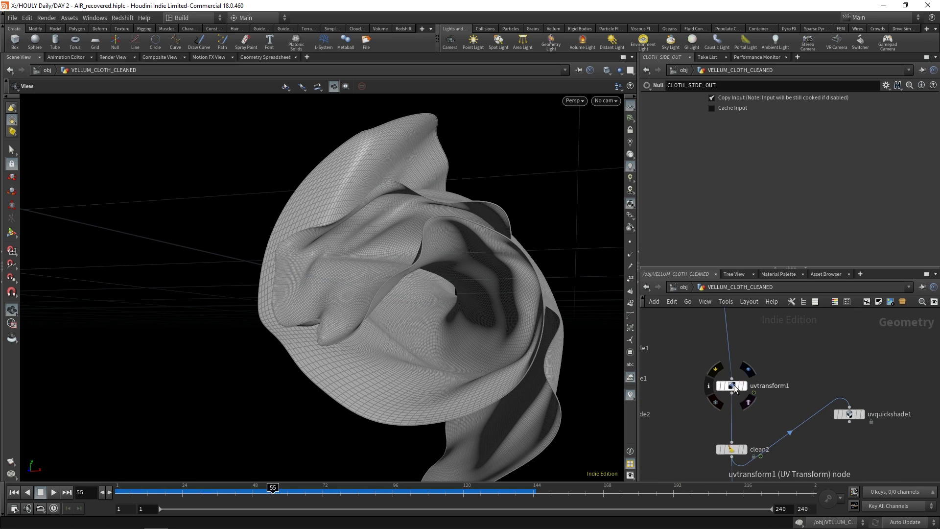
pyautogui.moveTo(791, 420); pyautogui.dragTo(794, 387, button='middle')
pyautogui.scroll(-2, 785, 379)
pyautogui.moveTo(456, 323); pyautogui.dragTo(420, 327)
pyautogui.moveTo(835, 429); pyautogui.dragTo(801, 358, button='middle')
pyautogui.scroll(1, 801, 358)
pyautogui.moveTo(747, 342); pyautogui.dragTo(894, 465)
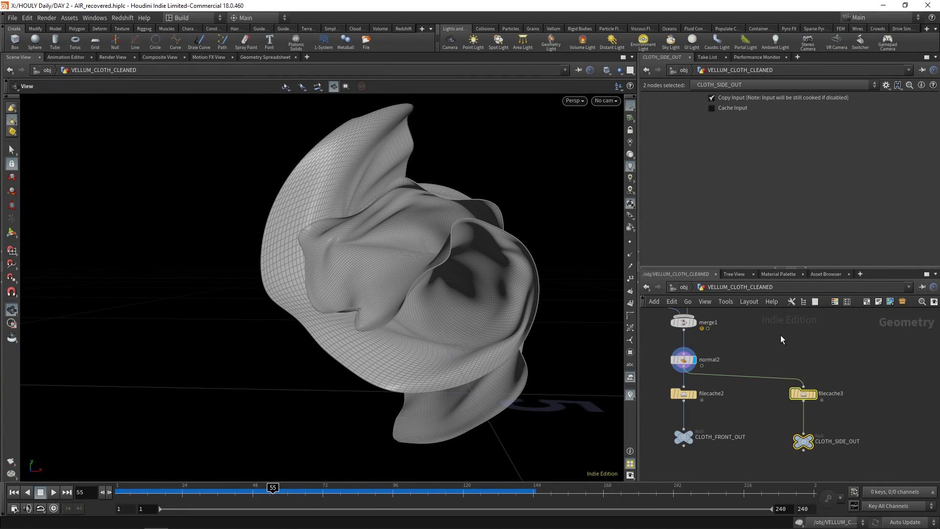
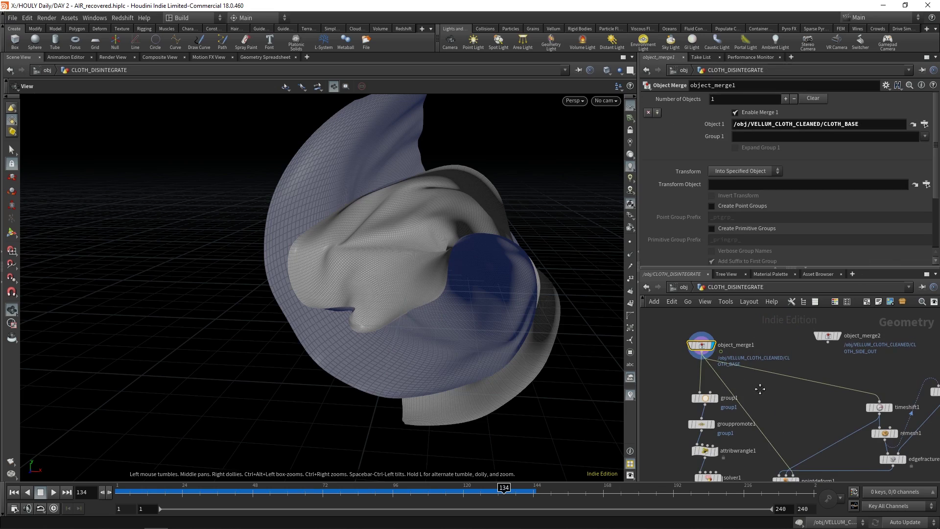
# Step: Display grouppromote1 in CLOTH_DISINTEGRATE and inspect the point group along the cloth's border
pyautogui.scroll(-1, 680, 357)
pyautogui.scroll(1, 680, 357)
pyautogui.click(674, 346)
pyautogui.moveTo(421, 323)
pyautogui.mouseDown()
pyautogui.moveTo(493, 319)
pyautogui.moveTo(422, 306)
pyautogui.mouseUp()
pyautogui.click(686, 396)
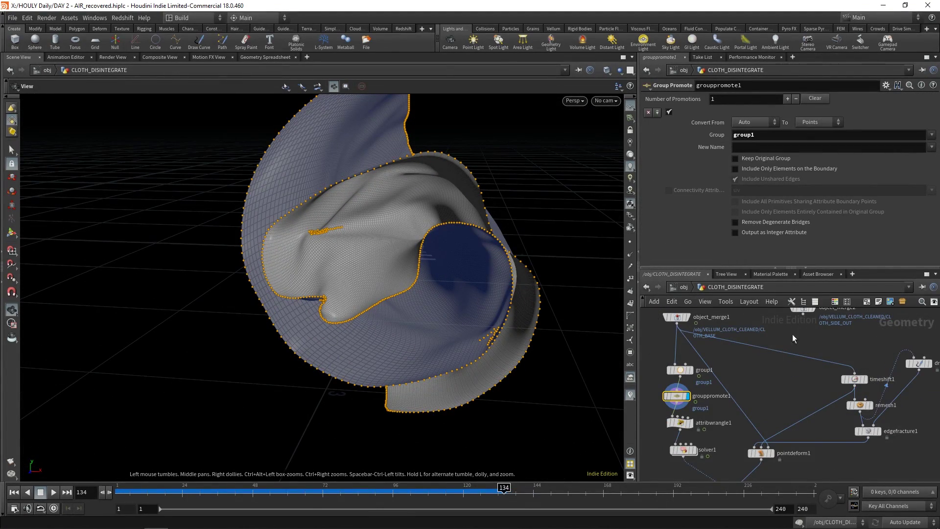
# Step: Display attribwrangle1 and examine its growth expression and neighbouring nodes
pyautogui.click(694, 423)
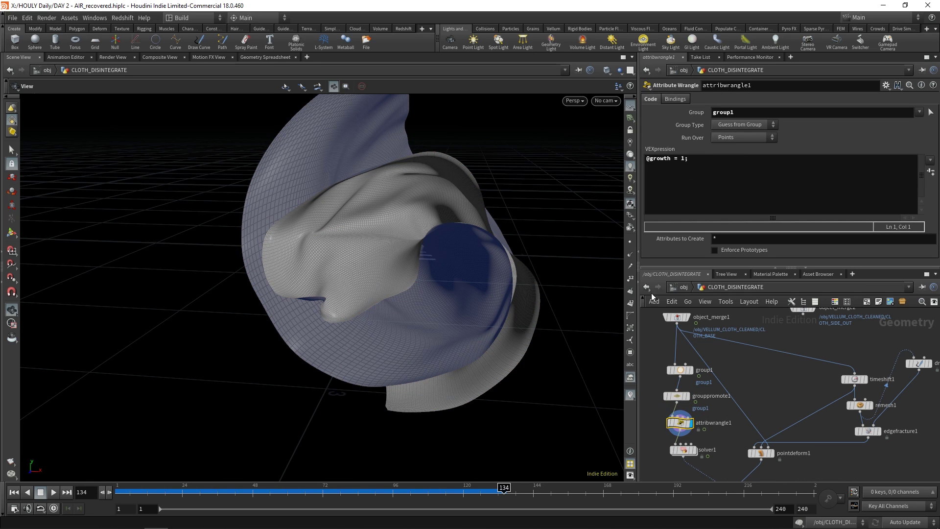
pyautogui.scroll(1, 727, 436)
pyautogui.moveTo(727, 437); pyautogui.dragTo(748, 434, button='middle')
pyautogui.scroll(-2, 713, 388)
pyautogui.scroll(2, 745, 412)
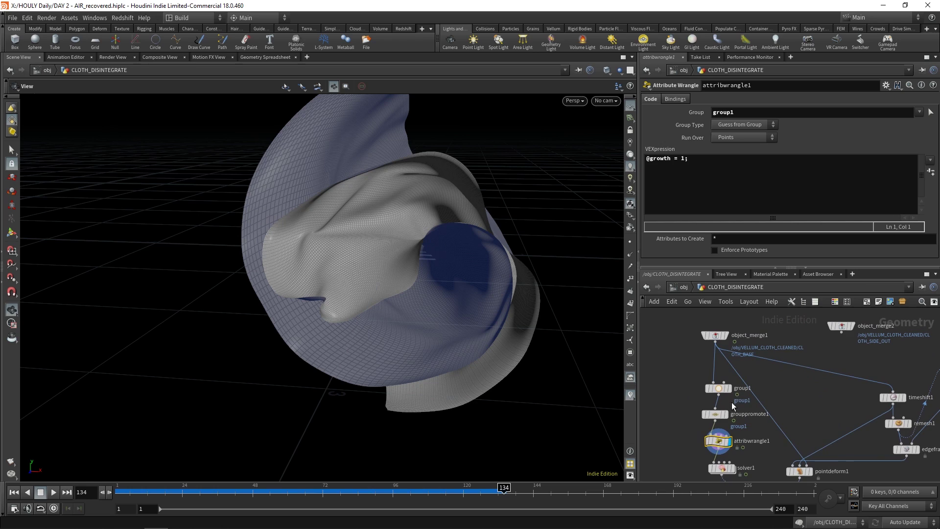
pyautogui.moveTo(727, 419)
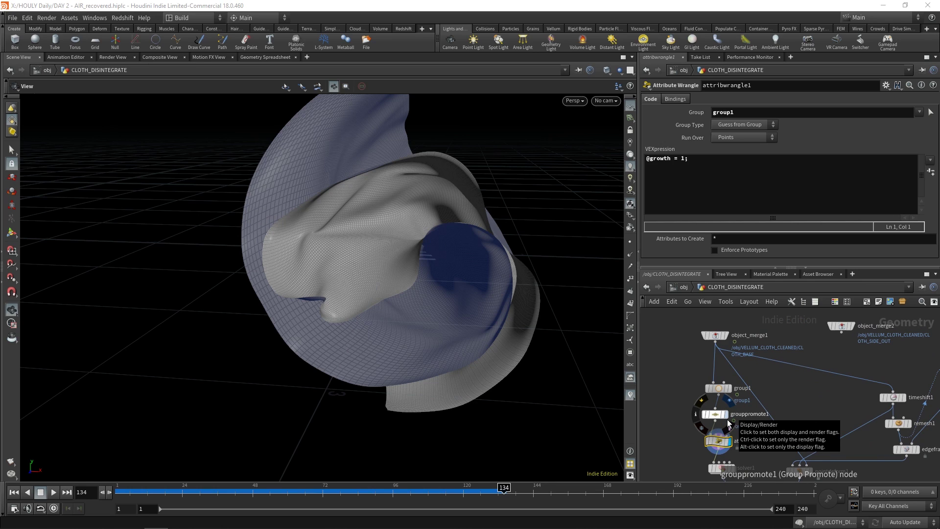
# Step: Return to the VELLUM_CLOTH_CLEANED network, display group1, and examine its edge-group settings
pyautogui.click(683, 287)
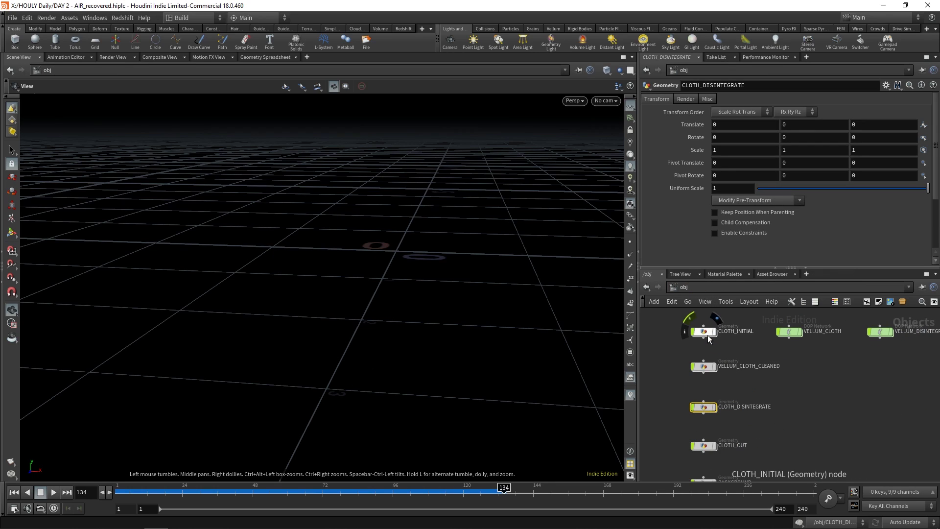
pyautogui.doubleClick(706, 369)
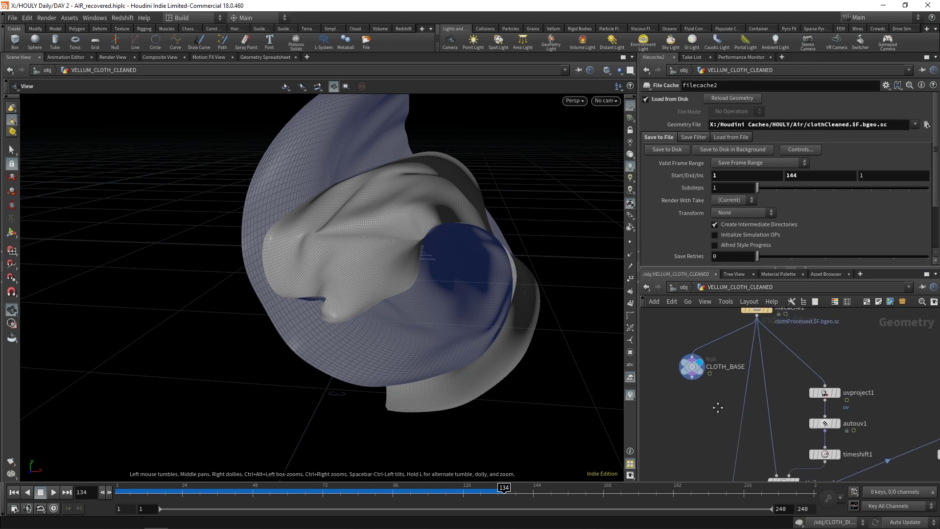
pyautogui.moveTo(713, 362); pyautogui.dragTo(705, 342, button='middle')
pyautogui.scroll(-2, 711, 346)
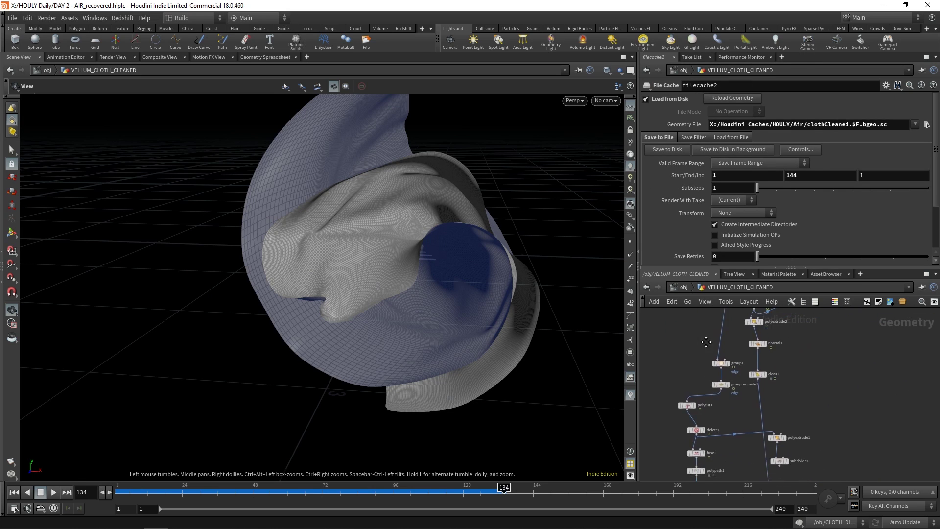
pyautogui.scroll(2, 724, 367)
pyautogui.click(728, 359)
pyautogui.click(723, 361)
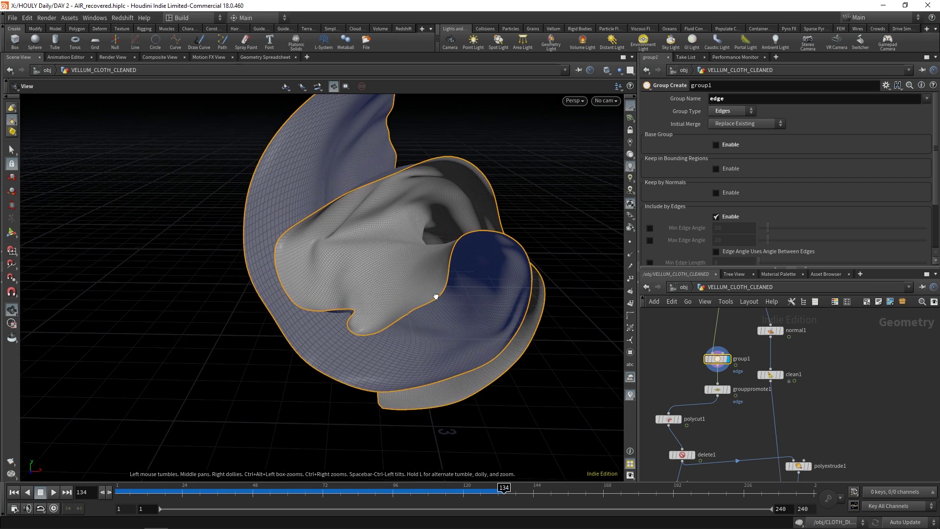
pyautogui.scroll(-3, 698, 242)
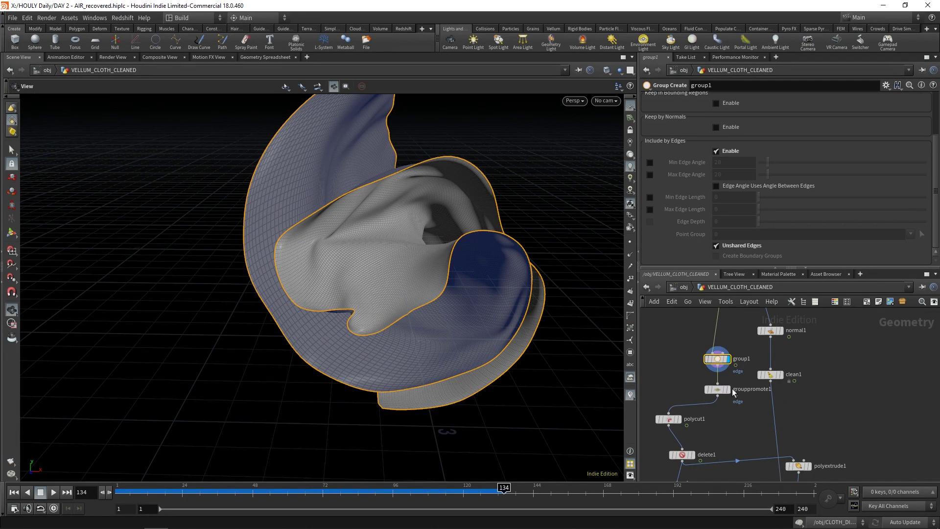
# Step: Copy group1 and grouppromote1 from VELLUM_CLOTH_CLEANED and paste them into CLOTH_DISINTEGRATE under object_merge1
pyautogui.moveTo(703, 351); pyautogui.dragTo(704, 350)
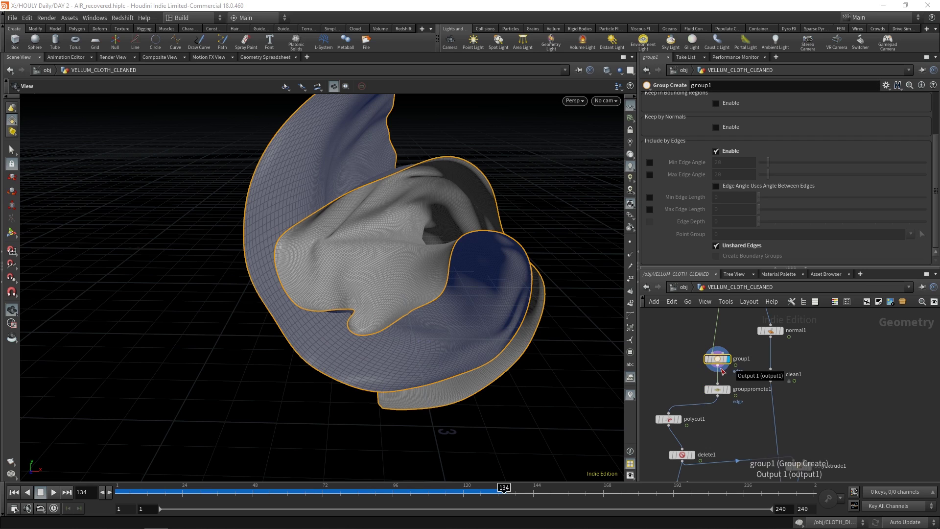
pyautogui.hotkey('ctrl', 'c')
pyautogui.click(684, 287)
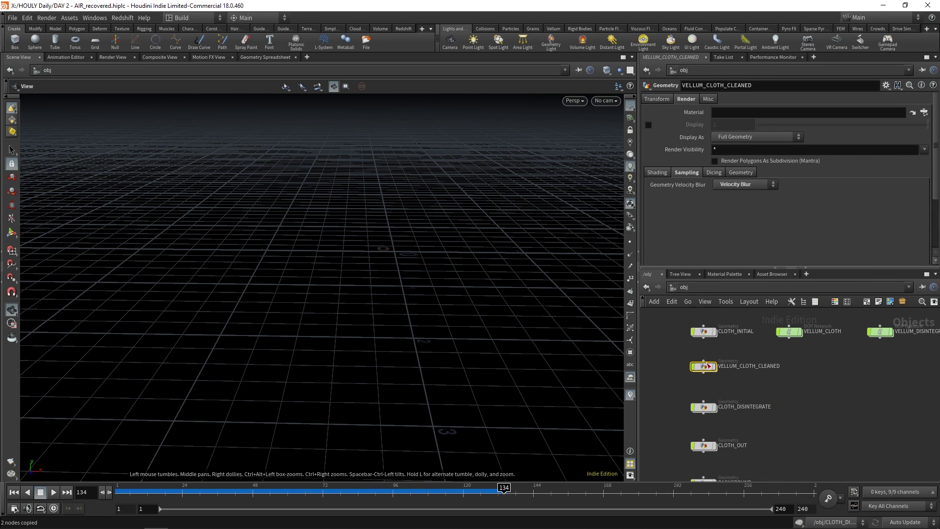
pyautogui.doubleClick(695, 387)
pyautogui.scroll(2, 725, 415)
pyautogui.scroll(-3, 725, 416)
pyautogui.moveTo(743, 466); pyautogui.dragTo(719, 424, button='middle')
pyautogui.scroll(2, 713, 382)
pyautogui.click(693, 352)
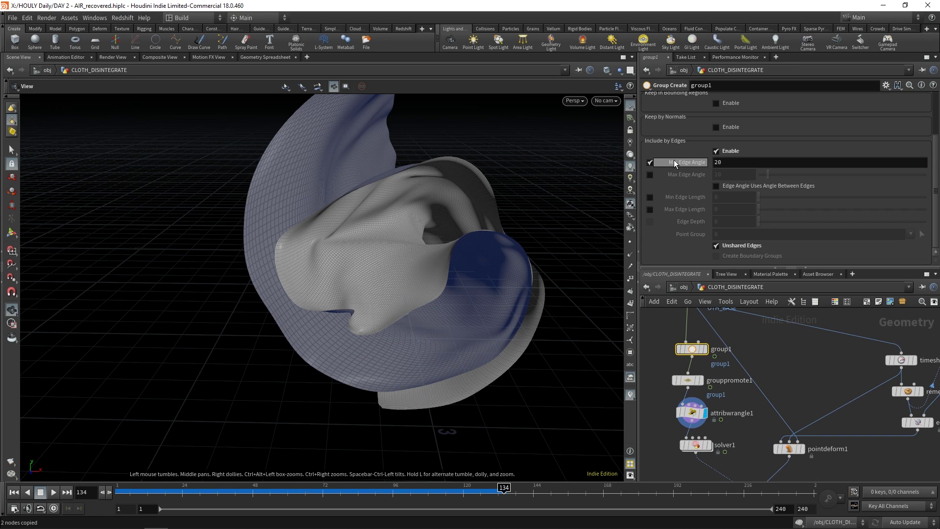
pyautogui.moveTo(648, 356); pyautogui.dragTo(753, 381, button='middle')
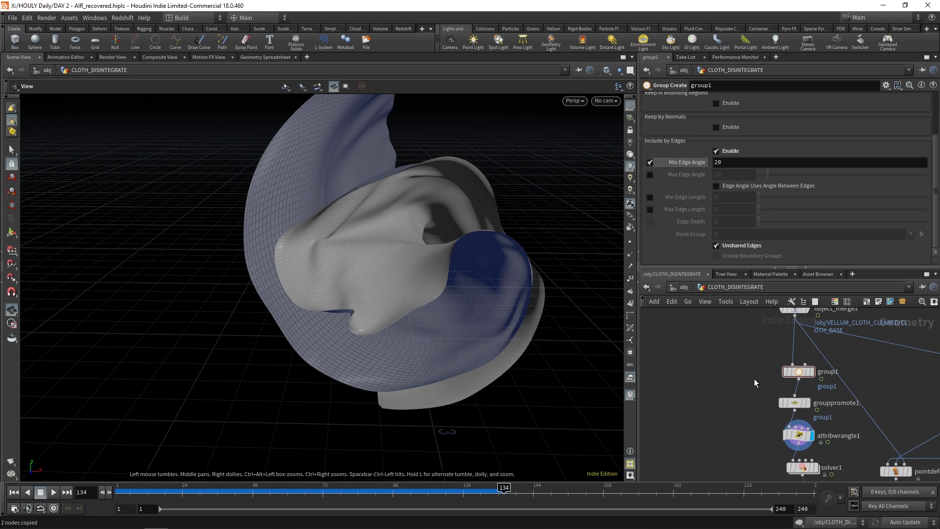
pyautogui.hotkey('ctrl', 'v')
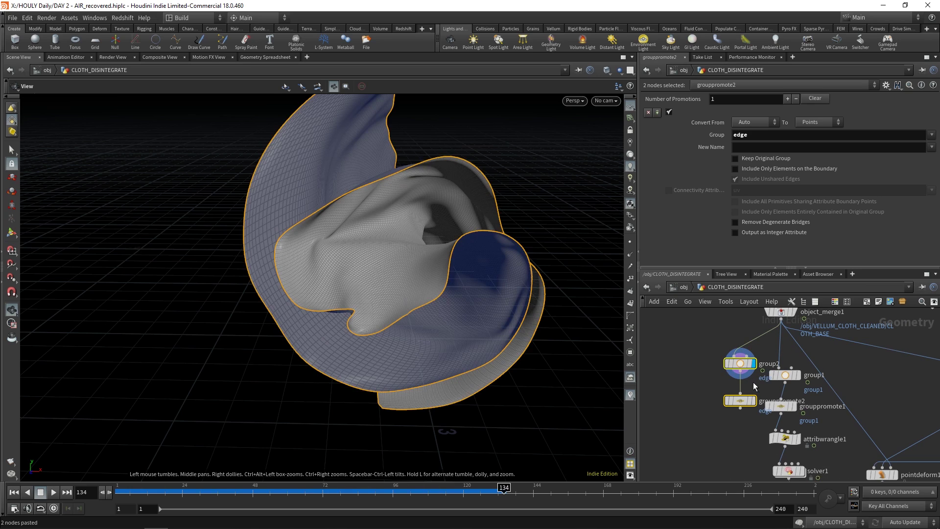
# Step: Check grouppromote1's node info, wire the pasted grouppromote2 into attribwrangle1, and set the wrangle's group to edge
pyautogui.middleClick(781, 406)
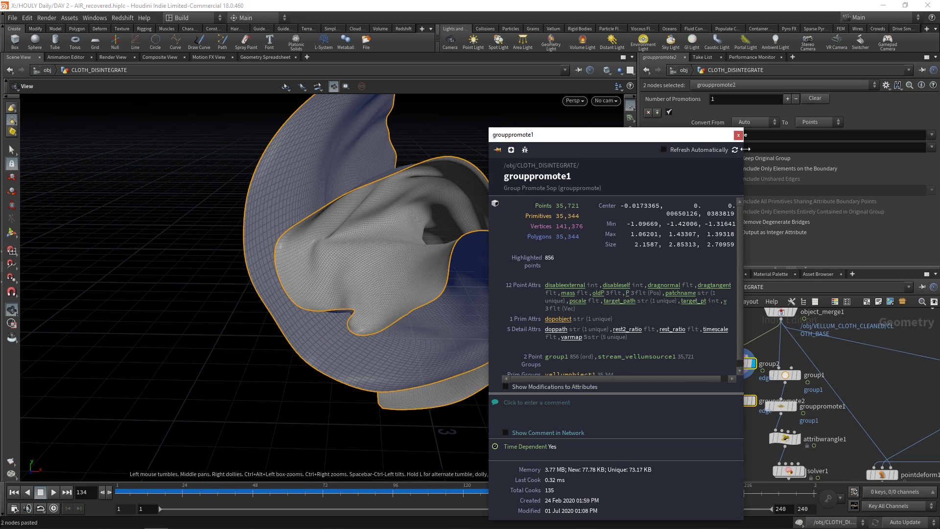
pyautogui.click(739, 135)
pyautogui.click(753, 401)
pyautogui.moveTo(747, 401); pyautogui.dragTo(776, 430)
pyautogui.click(737, 422)
pyautogui.click(782, 436)
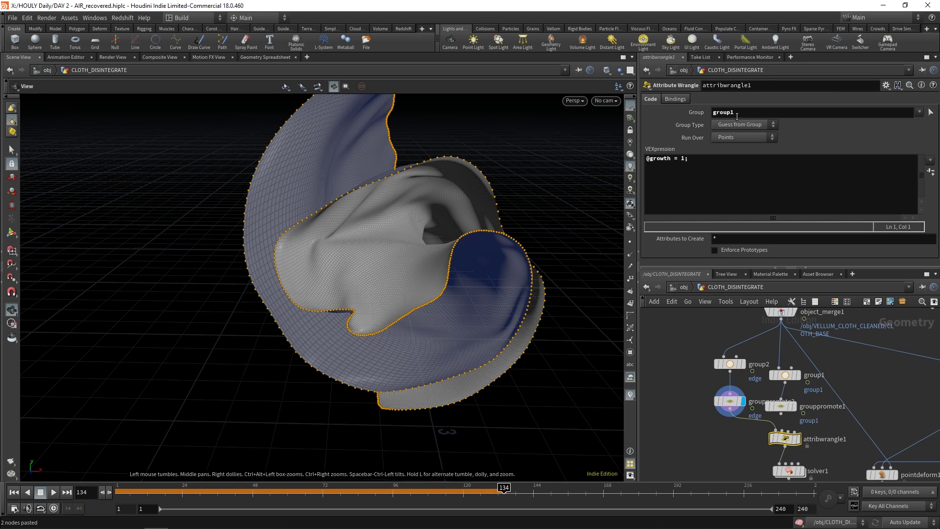
pyautogui.write('edge')
pyautogui.press('Return')
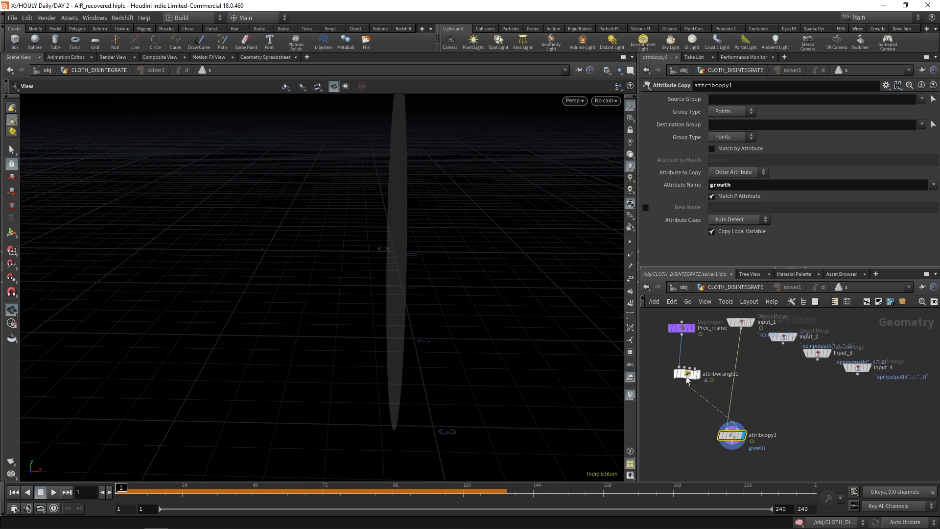
# Step: Examine the growth-spreading attribwrangle1 inside solver1, and check solver1's node info back in CLOTH_DISINTEGRATE
pyautogui.click(686, 376)
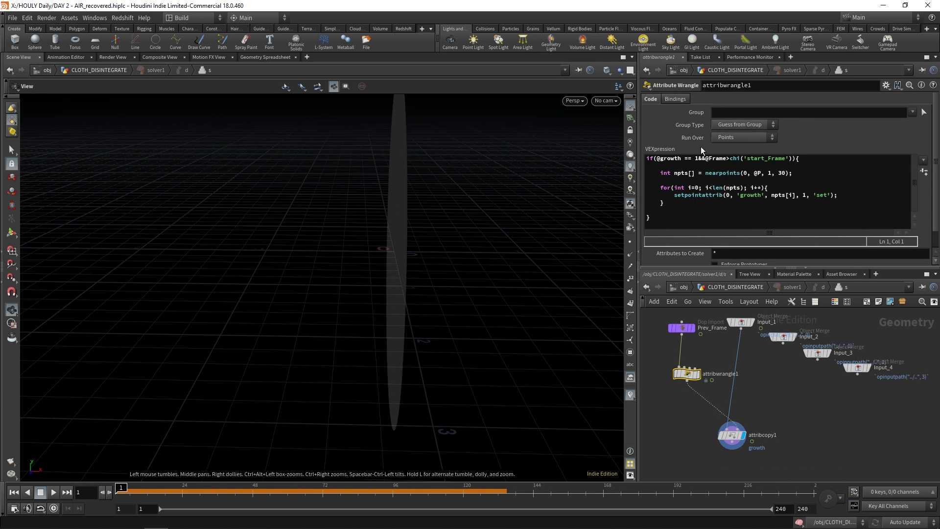
pyautogui.click(738, 68)
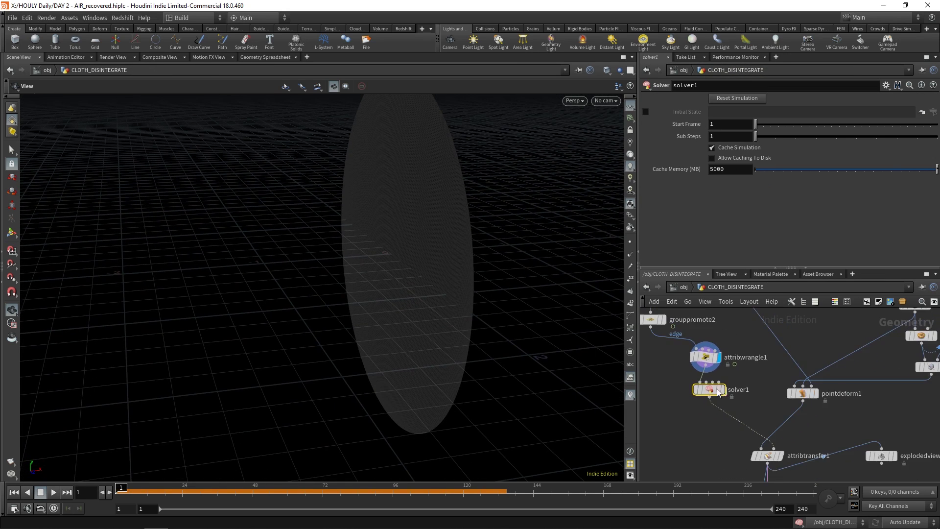
pyautogui.scroll(-1, 715, 396)
pyautogui.middleClick(711, 396)
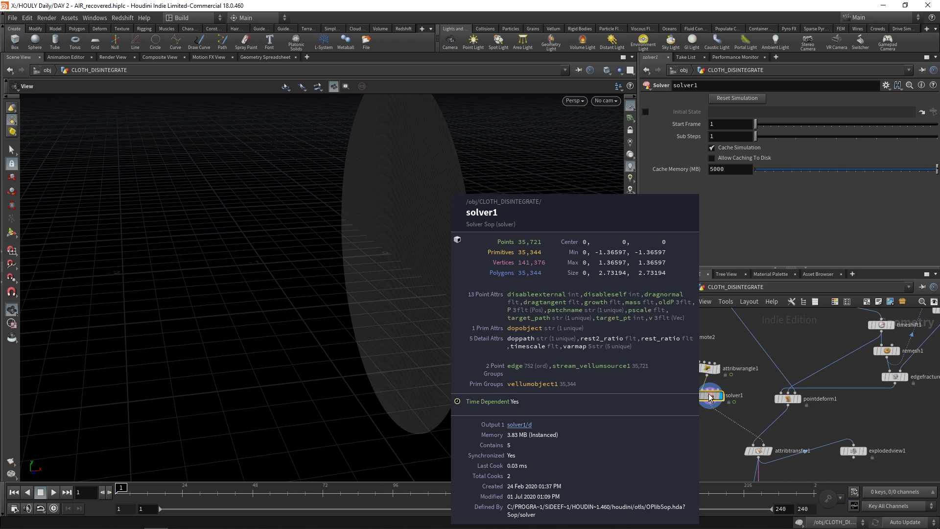
# Step: Add a Color node after solver1, coloring points by a black-to-orange-red ramp from the growth attribute
pyautogui.press('Tab')
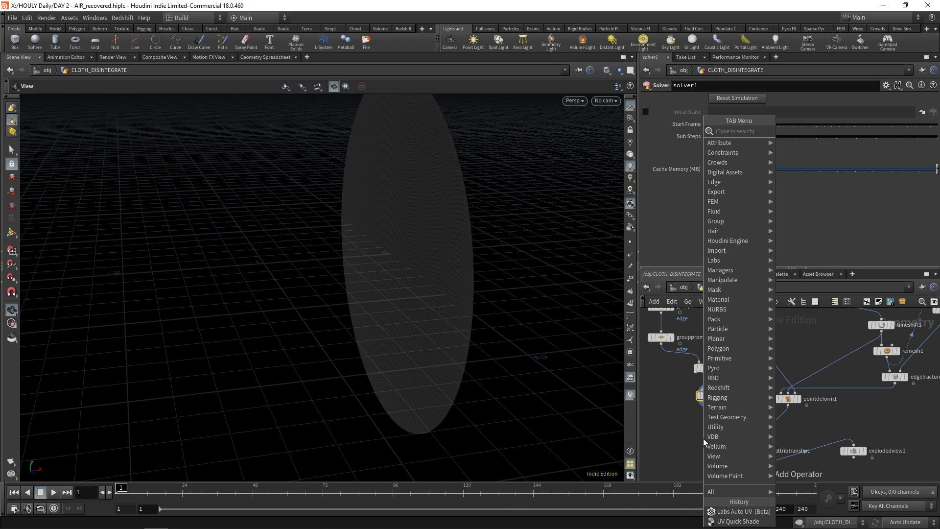
pyautogui.write('color')
pyautogui.press('Return')
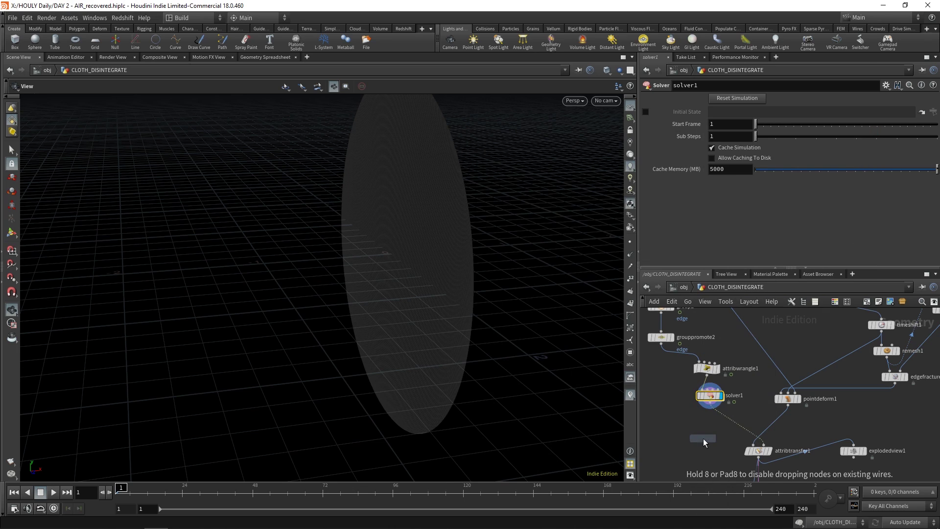
pyautogui.click(671, 440)
pyautogui.click(748, 148)
pyautogui.click(745, 186)
pyautogui.doubleClick(932, 212)
pyautogui.click(734, 181)
pyautogui.click(929, 110)
pyautogui.click(778, 160)
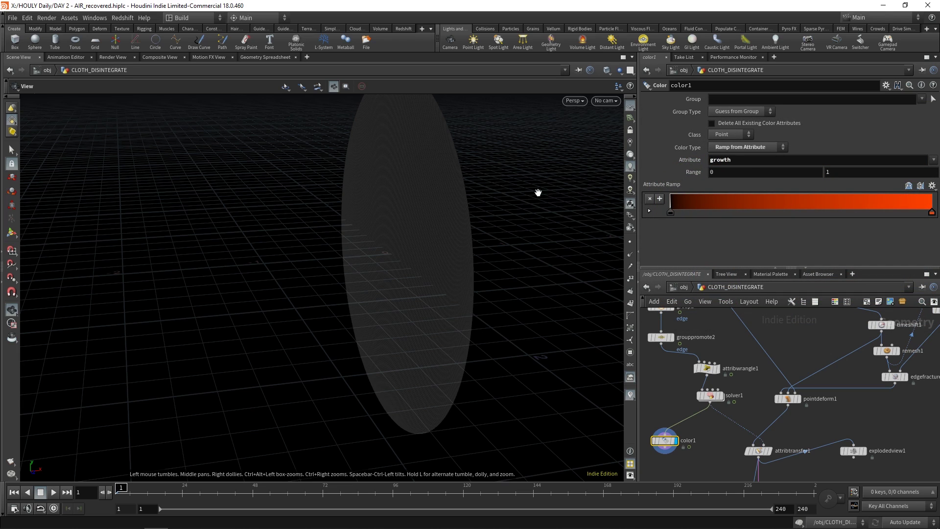
# Step: Scrub the timeline to frame 67 and examine how the growth color spreads across the cloth
pyautogui.scroll(-1, 475, 222)
pyautogui.moveTo(122, 491); pyautogui.dragTo(340, 495)
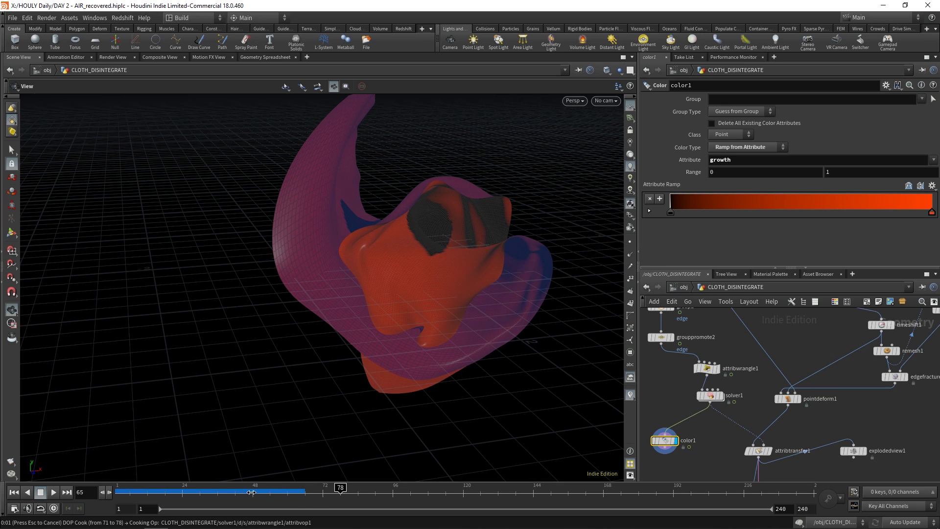
pyautogui.moveTo(247, 493)
pyautogui.mouseDown()
pyautogui.moveTo(94, 488)
pyautogui.moveTo(327, 497)
pyautogui.moveTo(216, 494)
pyautogui.moveTo(310, 492)
pyautogui.mouseUp()
pyautogui.moveTo(356, 369); pyautogui.dragTo(379, 253)
# Step: Display pointdeform1 and examine its capture settings and the triangulated cloth
pyautogui.moveTo(749, 318); pyautogui.dragTo(709, 371, button='middle')
pyautogui.scroll(-2, 710, 371)
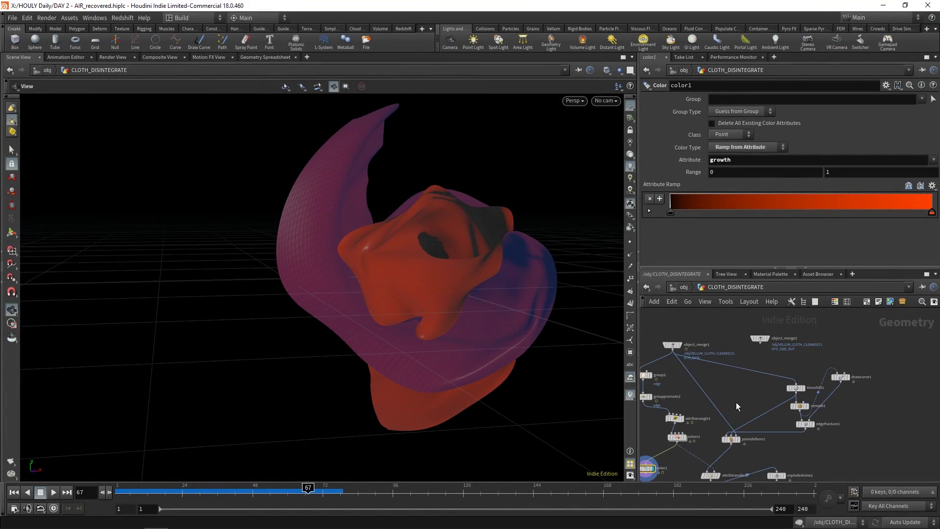
pyautogui.moveTo(736, 402); pyautogui.dragTo(737, 375, button='middle')
pyautogui.scroll(2, 738, 375)
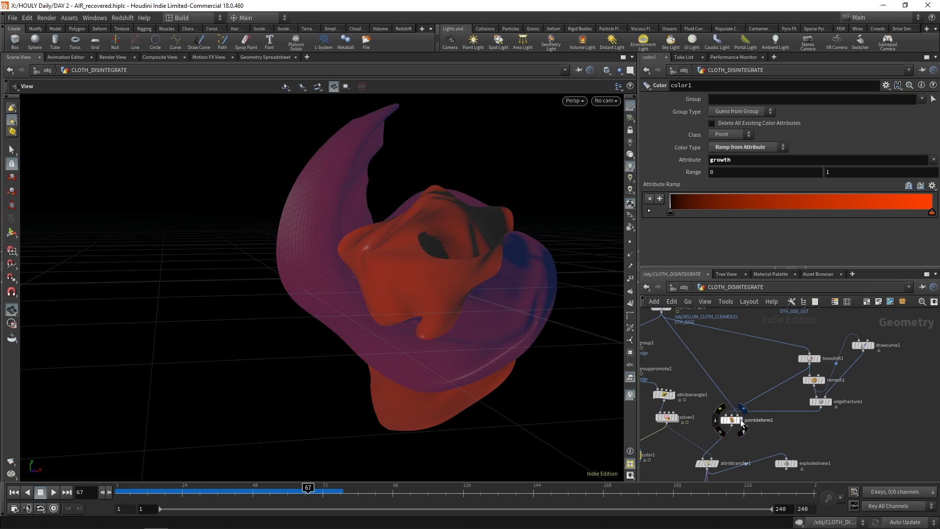
pyautogui.click(740, 421)
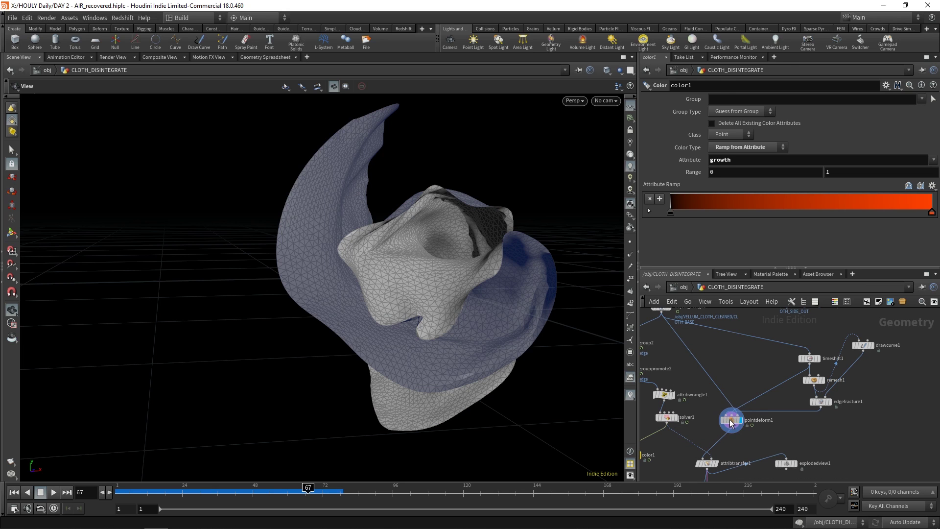
pyautogui.click(731, 421)
pyautogui.moveTo(495, 330); pyautogui.dragTo(315, 283)
pyautogui.scroll(2, 865, 394)
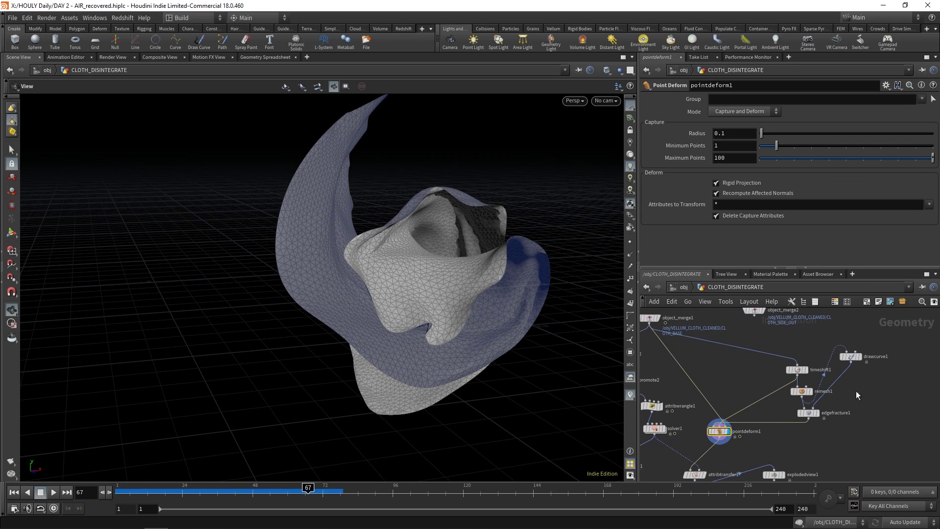
# Step: Display timeshift1 to inspect its held frame, and move the timeline to frame 72
pyautogui.click(805, 366)
pyautogui.click(794, 367)
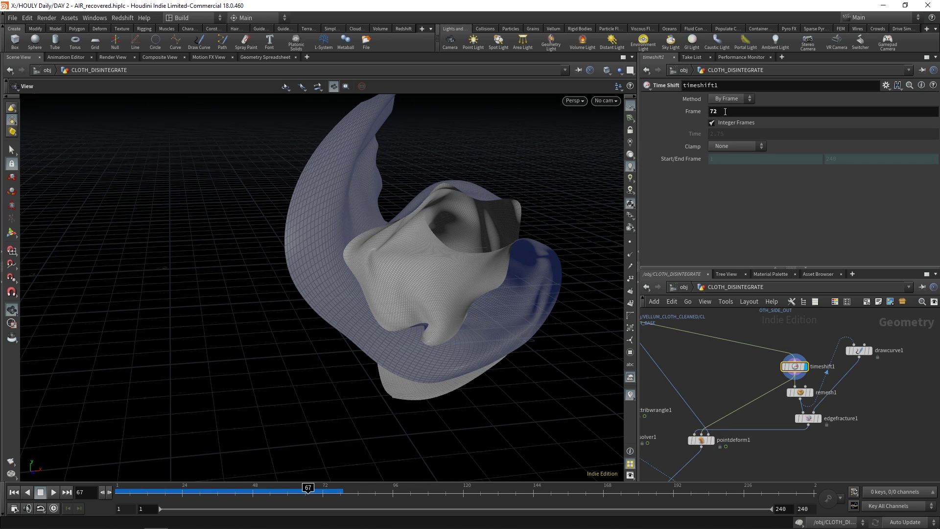
pyautogui.click(324, 491)
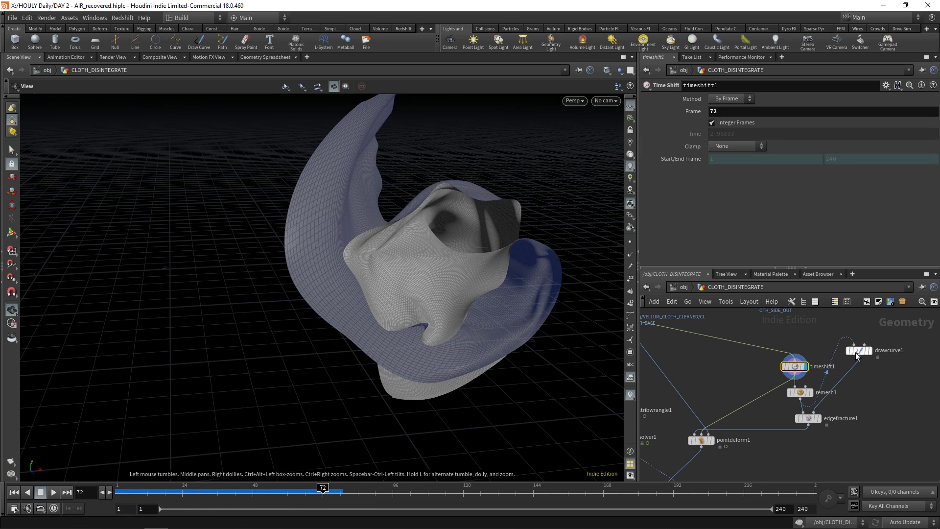
# Step: Display remesh1 and edgefracture1 in turn, and examine their settings and the remeshed cloth
pyautogui.click(810, 392)
pyautogui.click(800, 392)
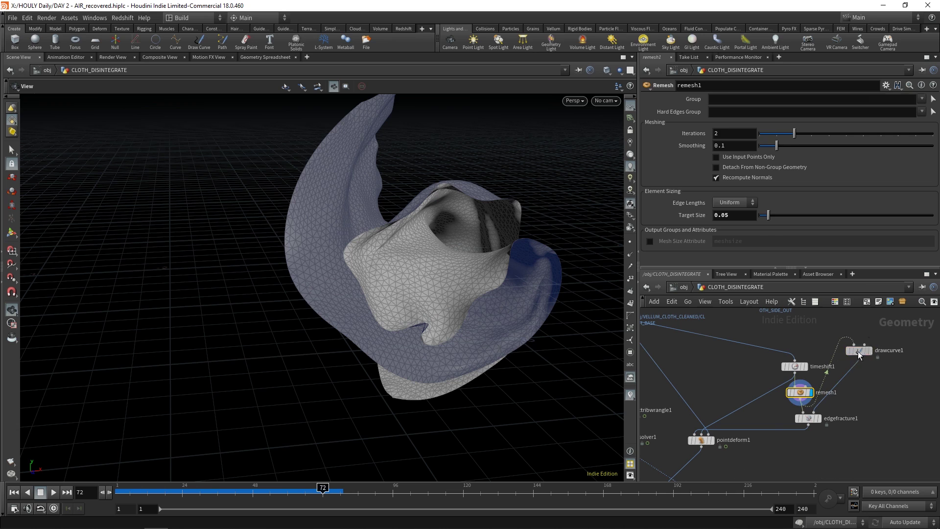
pyautogui.click(857, 351)
pyautogui.click(819, 418)
pyautogui.click(809, 419)
pyautogui.moveTo(436, 284); pyautogui.dragTo(485, 291)
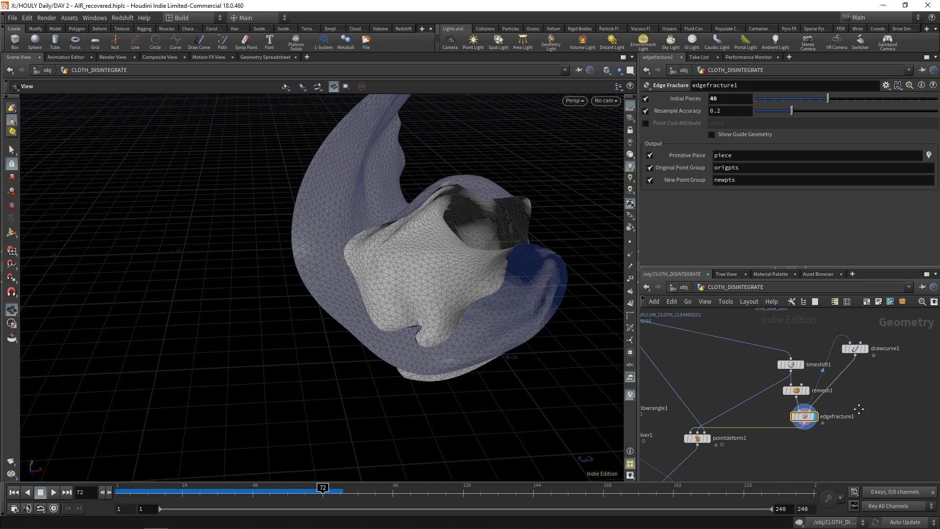
# Step: Preview edgefracture1's pieces with a temporary Exploded View node, and delete that node
pyautogui.press('Tab')
pyautogui.write('exp')
pyautogui.press('Return')
pyautogui.click(879, 414)
pyautogui.click(888, 415)
pyautogui.moveTo(345, 268); pyautogui.dragTo(391, 254)
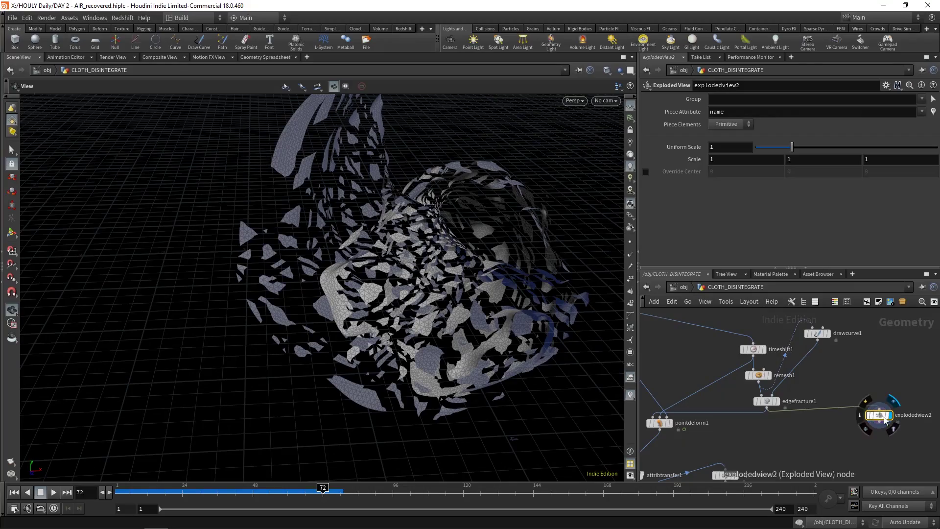
pyautogui.press('Delete')
# Step: Display drawcurve1 to examine its projected cutting curves, and switch the display back to edgefracture1
pyautogui.click(823, 337)
pyautogui.click(827, 334)
pyautogui.moveTo(368, 248); pyautogui.dragTo(402, 220)
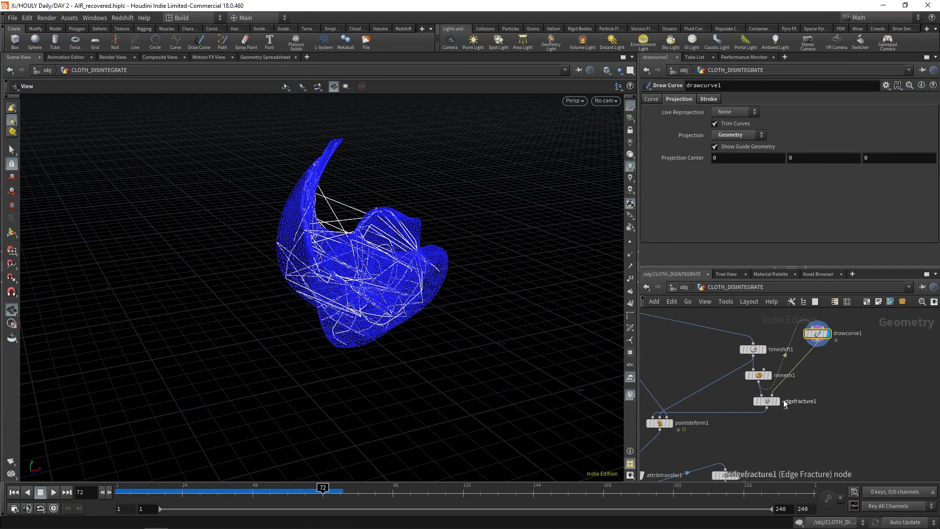
pyautogui.click(785, 402)
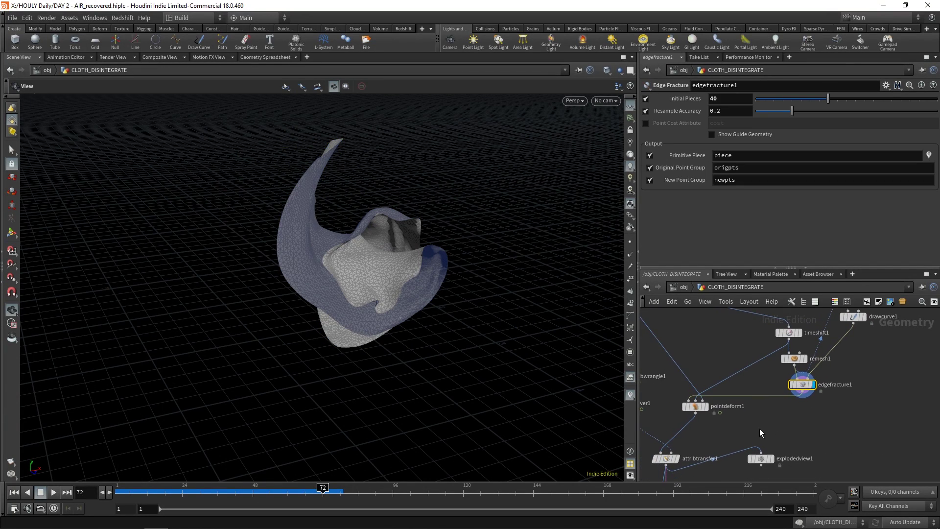
# Step: Display pointdeform1 and scrub to frame 40 to check the deformed fractured cloth
pyautogui.scroll(2, 759, 428)
pyautogui.click(702, 398)
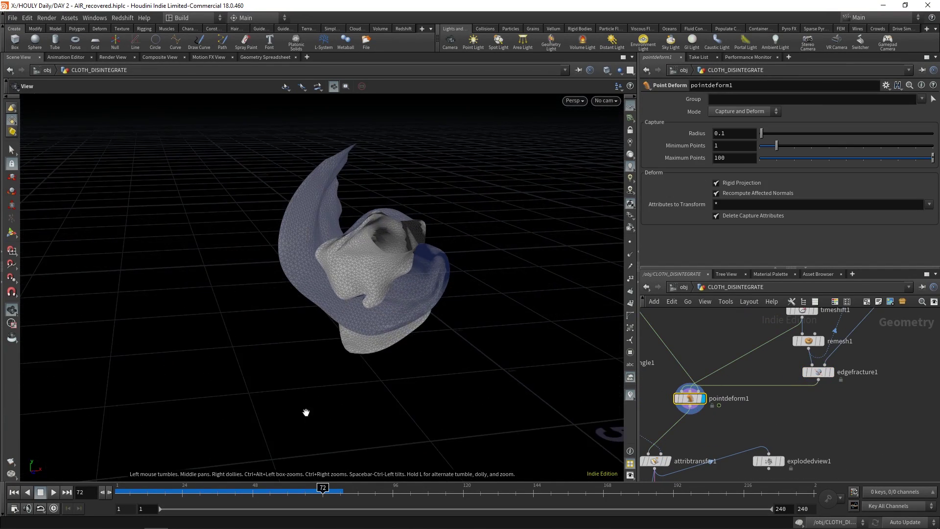
pyautogui.moveTo(186, 484); pyautogui.dragTo(230, 486)
# Step: Display explodedview1, set its uniform scale to 0.39, and scrub the timeline to review the separated pieces
pyautogui.moveTo(735, 426); pyautogui.dragTo(762, 394, button='middle')
pyautogui.scroll(-1, 762, 394)
pyautogui.click(803, 425)
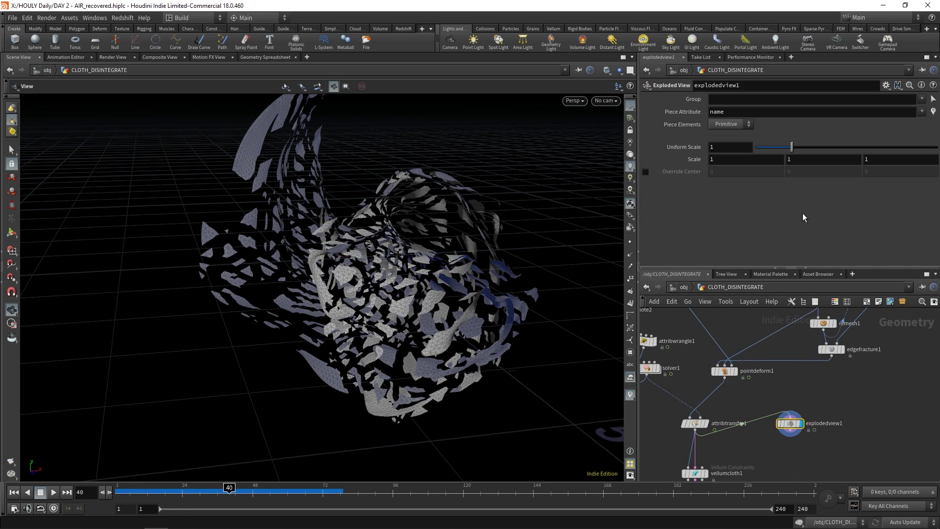
pyautogui.moveTo(780, 147); pyautogui.dragTo(770, 148)
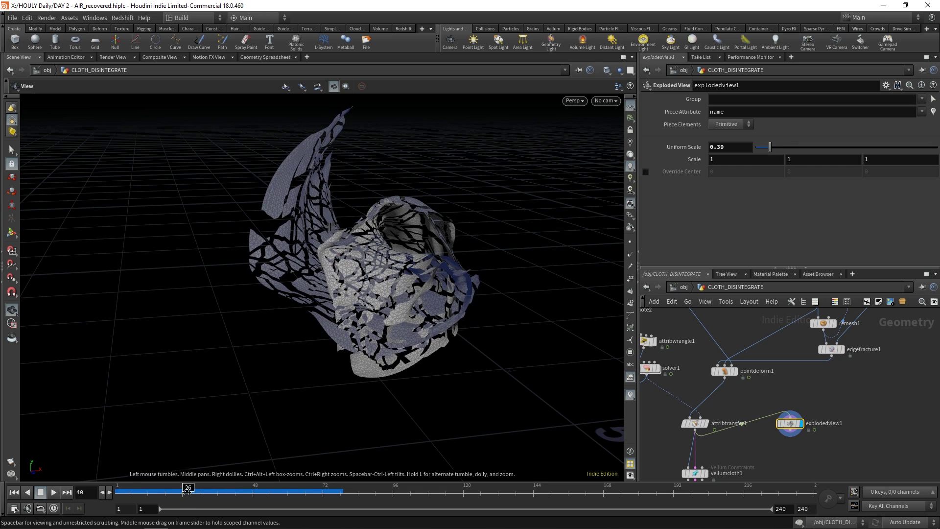
pyautogui.moveTo(188, 487); pyautogui.dragTo(98, 487)
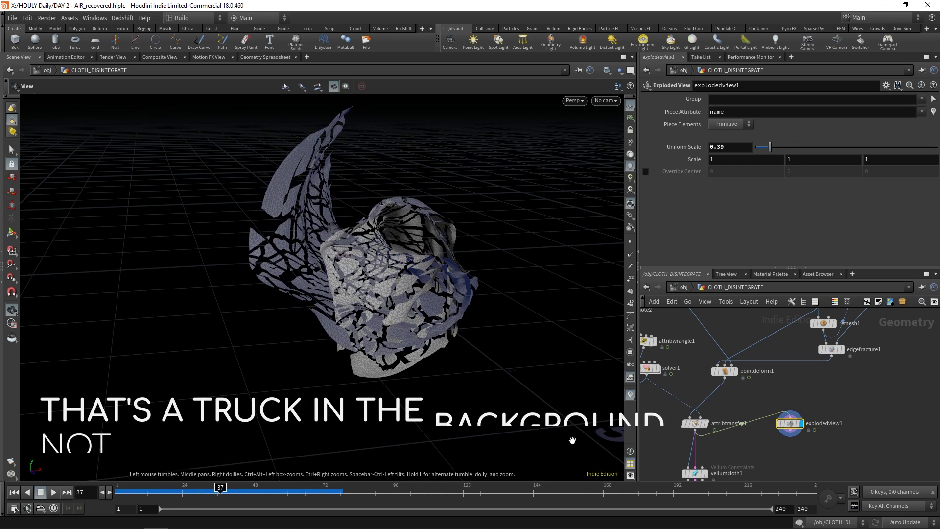
# Step: Display attribtransfer1 and examine its transfer conditions below solver1 and pointdeform1
pyautogui.scroll(2, 764, 425)
pyautogui.click(746, 404)
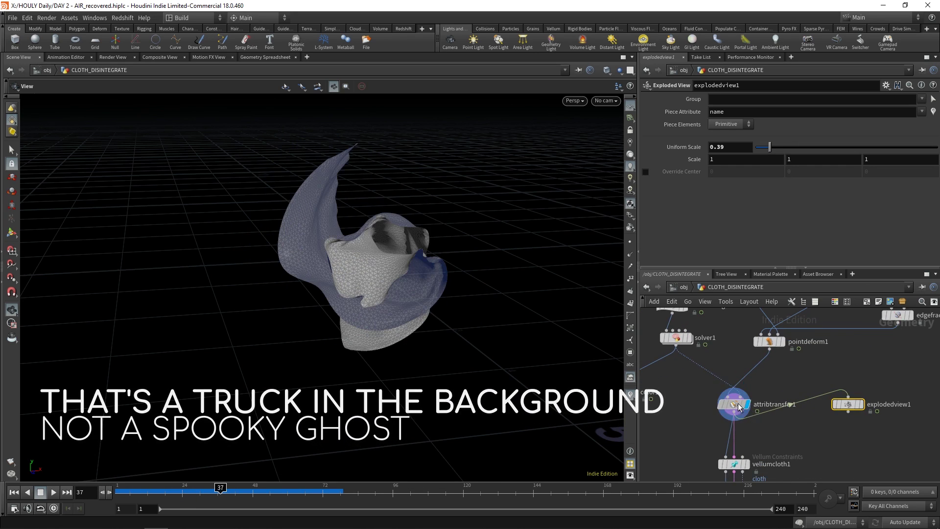
pyautogui.moveTo(783, 448); pyautogui.dragTo(775, 384, button='middle')
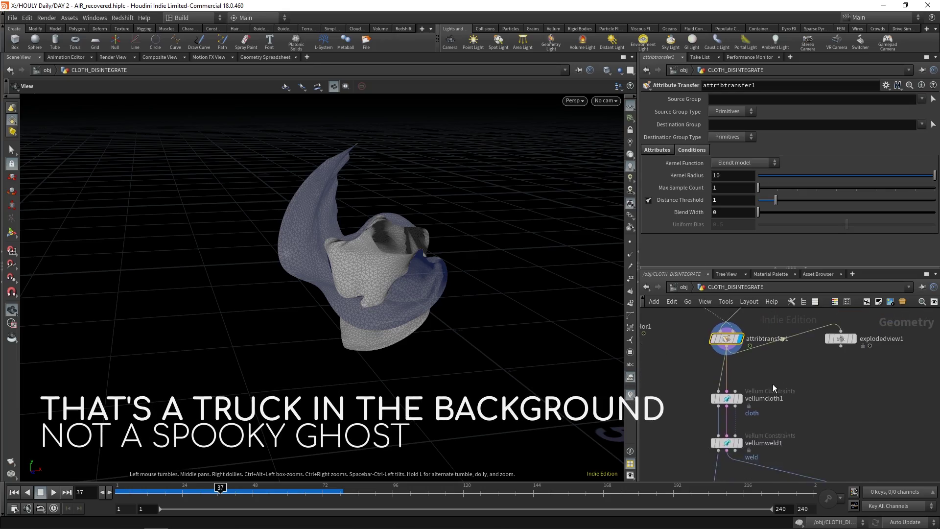
# Step: Display vellumcloth1 and examine the cloth constraints from several angles
pyautogui.scroll(-1, 774, 384)
pyautogui.click(744, 396)
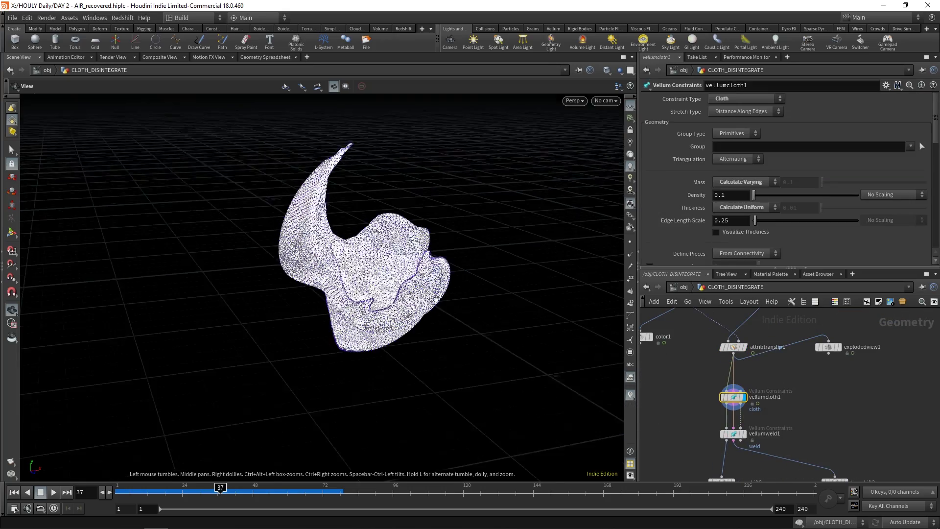
pyautogui.moveTo(413, 245); pyautogui.dragTo(274, 294)
pyautogui.scroll(-1, 765, 441)
# Step: Display vellumweld1 and inspect its weld-point constraints along the fractured piece borders
pyautogui.moveTo(765, 441); pyautogui.dragTo(751, 381, button='middle')
pyautogui.scroll(2, 734, 374)
pyautogui.click(729, 374)
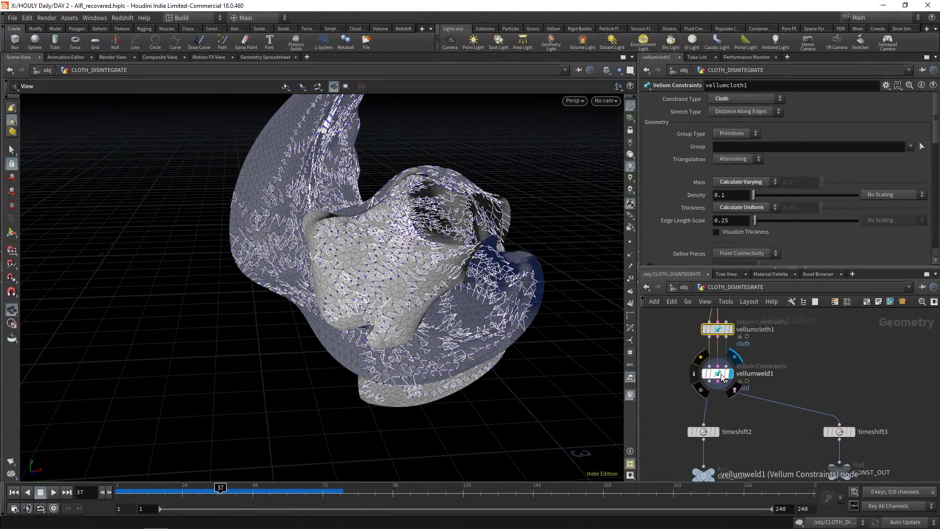
pyautogui.moveTo(416, 338); pyautogui.dragTo(422, 225)
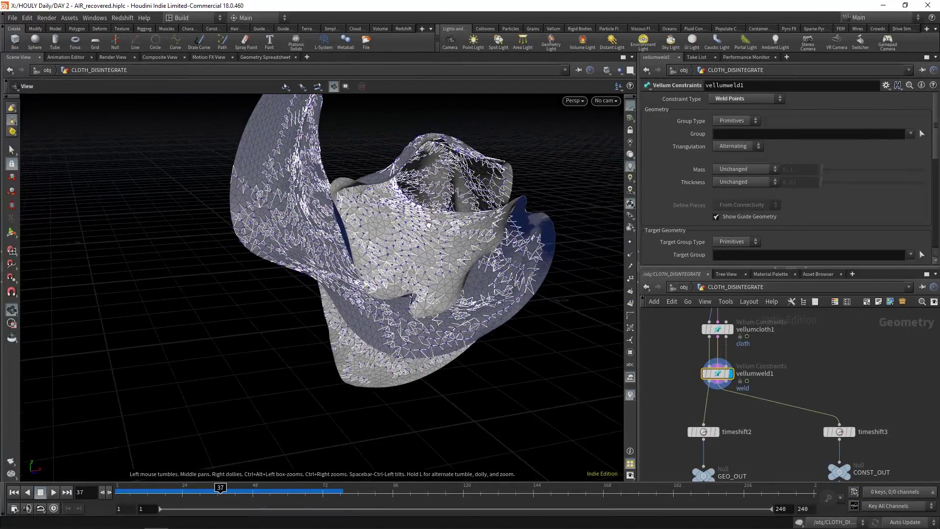
# Step: Display CONST_OUT and examine the frame clamp settings of timeshift2 and timeshift3 below vellumweld1
pyautogui.scroll(-1, 422, 225)
pyautogui.moveTo(814, 390); pyautogui.dragTo(804, 352, button='middle')
pyautogui.scroll(-1, 805, 353)
pyautogui.click(834, 422)
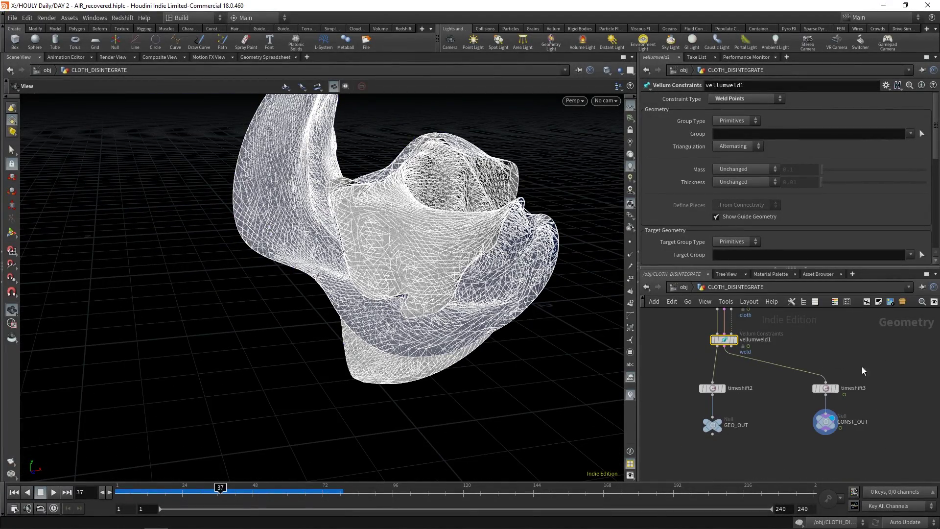
pyautogui.click(714, 388)
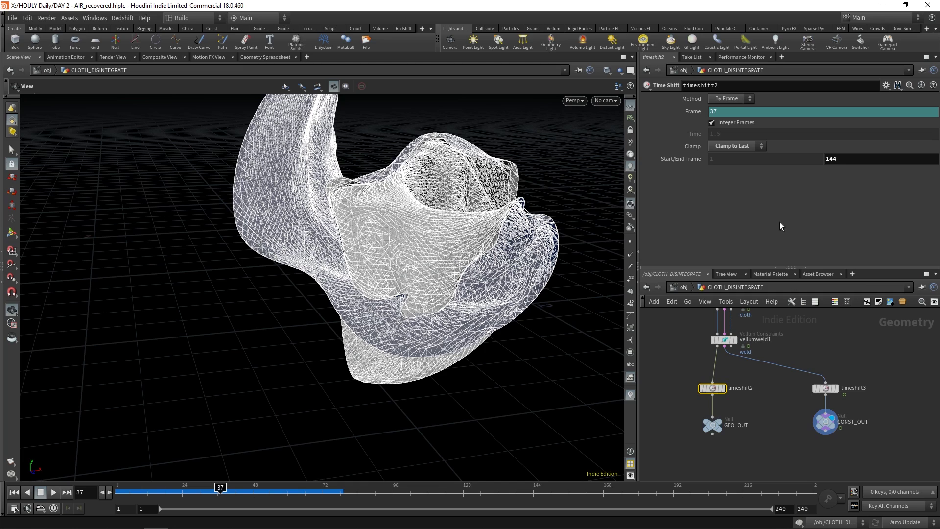
pyautogui.click(851, 398)
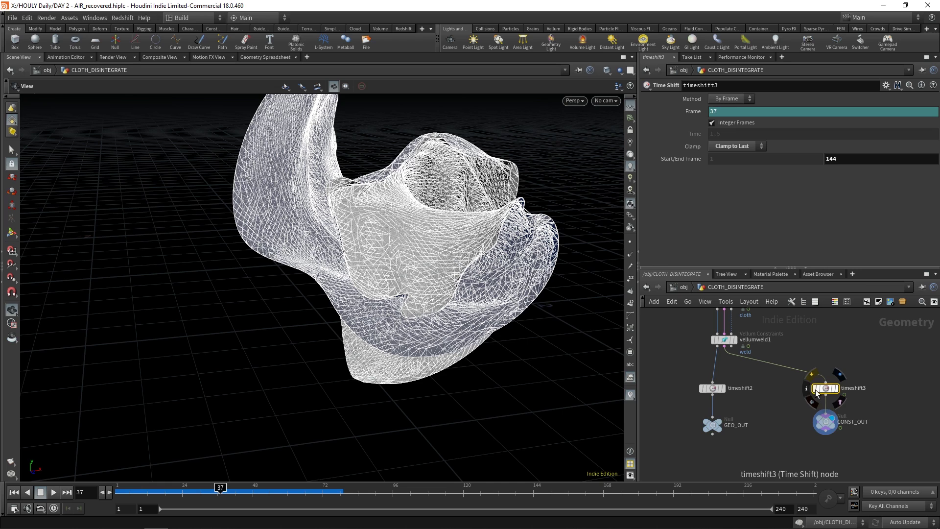
# Step: Scrub the timeline past frame 144 to check the timeshift3 clamp on the constraints, and return to frame 1
pyautogui.moveTo(331, 491); pyautogui.dragTo(380, 491)
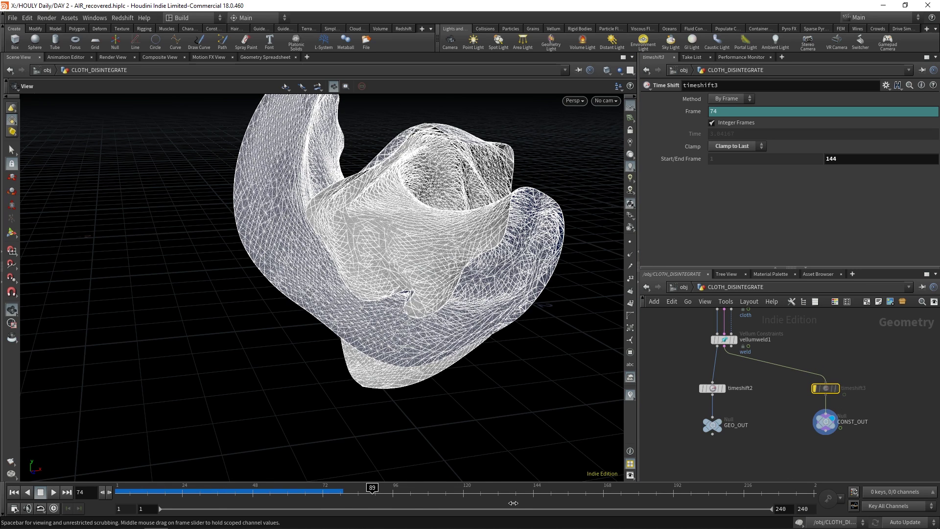
pyautogui.click(481, 491)
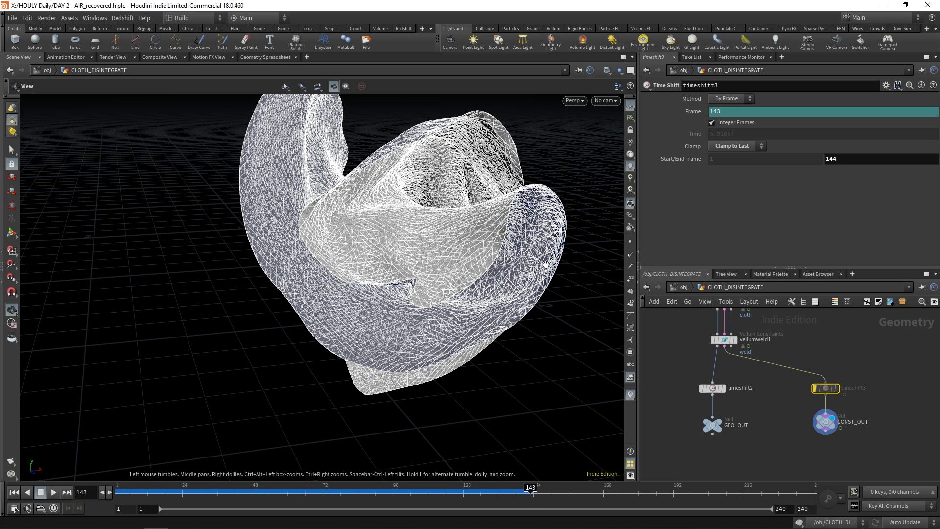
pyautogui.moveTo(535, 486); pyautogui.dragTo(538, 489)
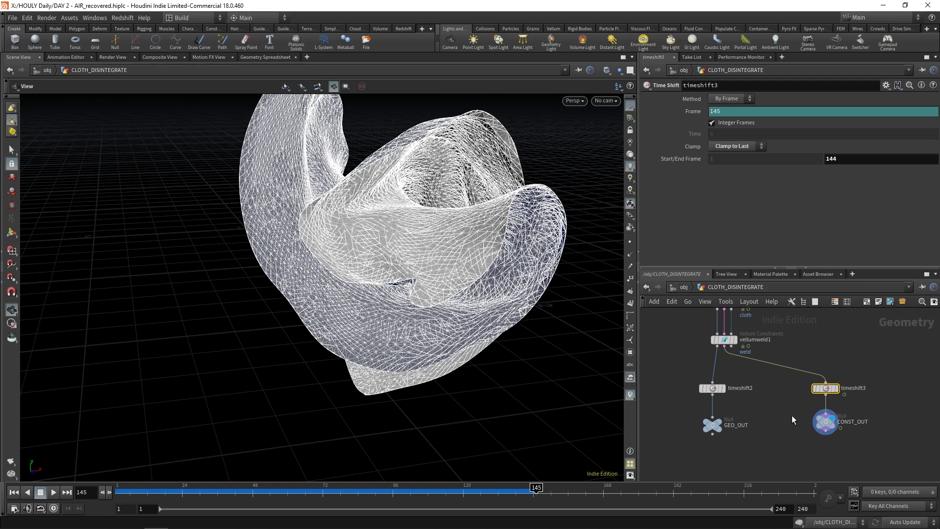
pyautogui.moveTo(536, 488); pyautogui.dragTo(564, 494)
pyautogui.moveTo(420, 494); pyautogui.dragTo(119, 491)
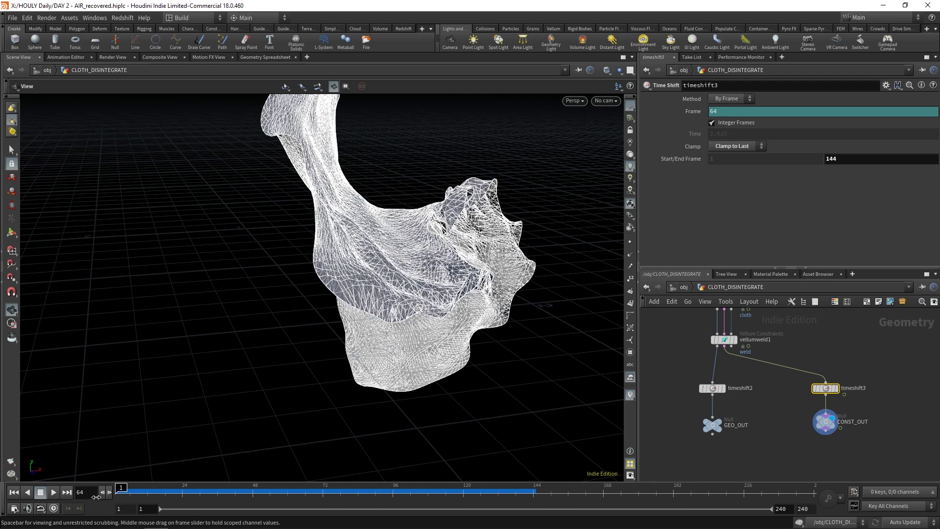
# Step: Return to the object level and open the VELLUM_DISINTEGRATE DOP network
pyautogui.moveTo(736, 315); pyautogui.dragTo(732, 309, button='middle')
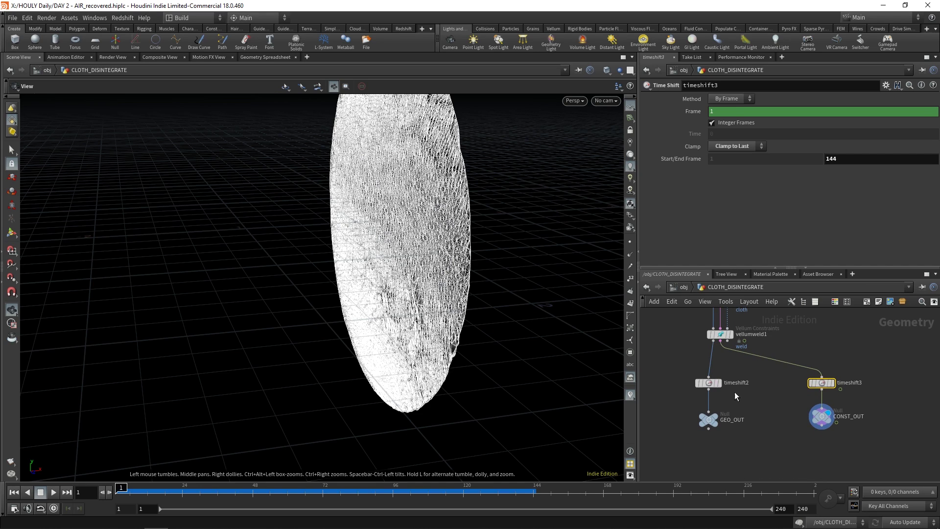
pyautogui.moveTo(770, 398); pyautogui.dragTo(770, 409, button='middle')
pyautogui.click(684, 289)
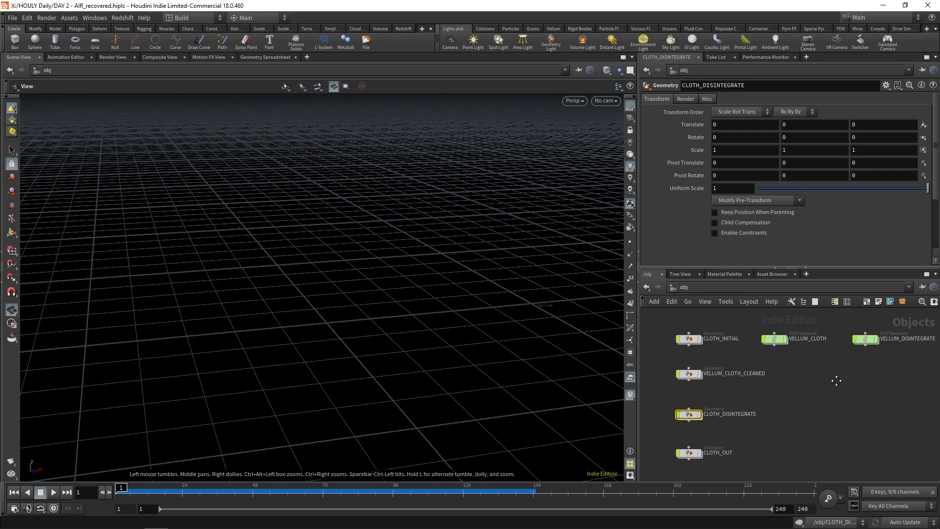
pyautogui.moveTo(787, 374); pyautogui.dragTo(793, 356, button='middle')
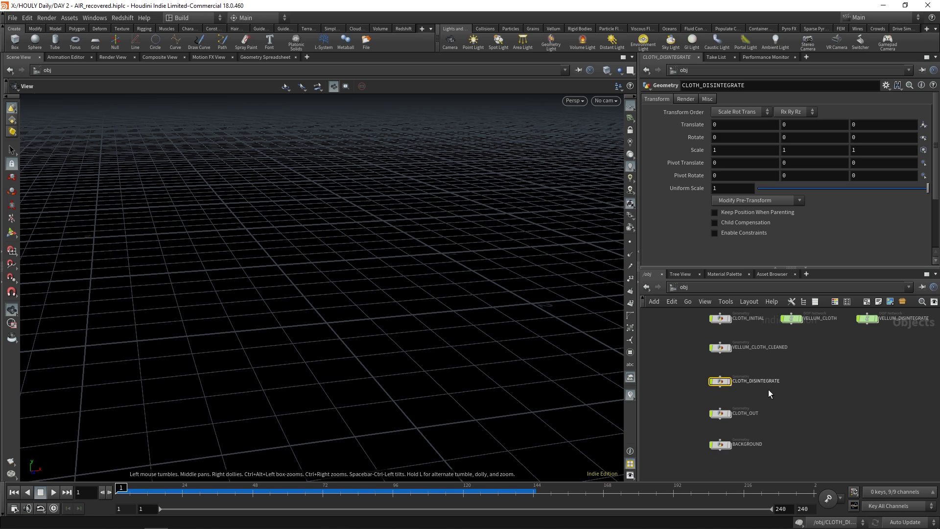
pyautogui.doubleClick(719, 382)
pyautogui.click(684, 288)
pyautogui.doubleClick(831, 342)
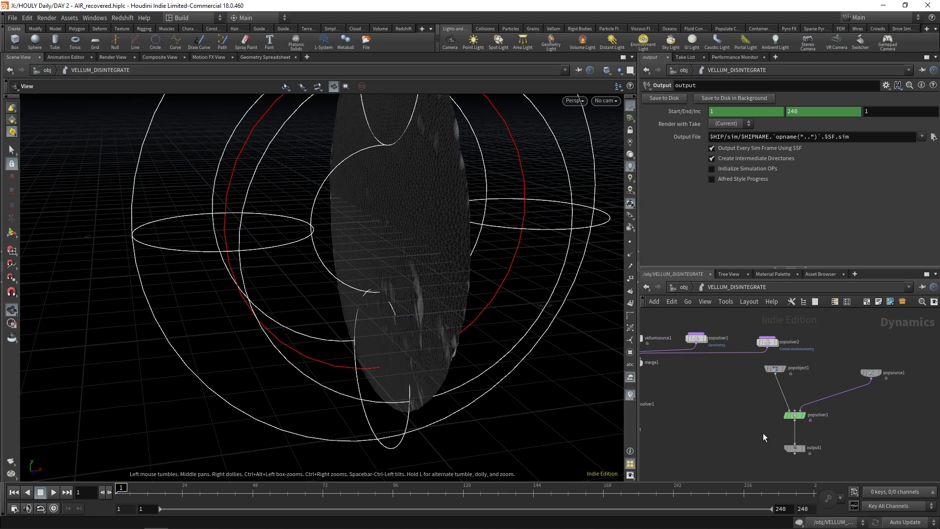
# Step: Examine popsource1 and the Vellum solver branch, and scrub the simulation forward to frame 18
pyautogui.moveTo(884, 364); pyautogui.dragTo(883, 366)
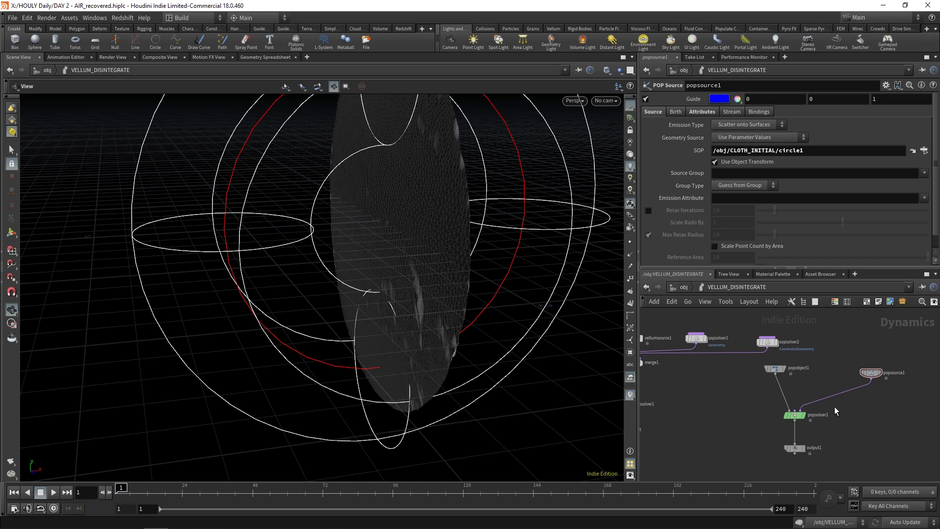
pyautogui.moveTo(733, 406); pyautogui.dragTo(807, 419, button='middle')
pyautogui.scroll(-1, 784, 413)
pyautogui.moveTo(778, 386); pyautogui.dragTo(780, 403, button='middle')
pyautogui.keyDown('alt'); pyautogui.moveTo(552, 334); pyautogui.dragTo(120, 488); pyautogui.keyUp('alt')
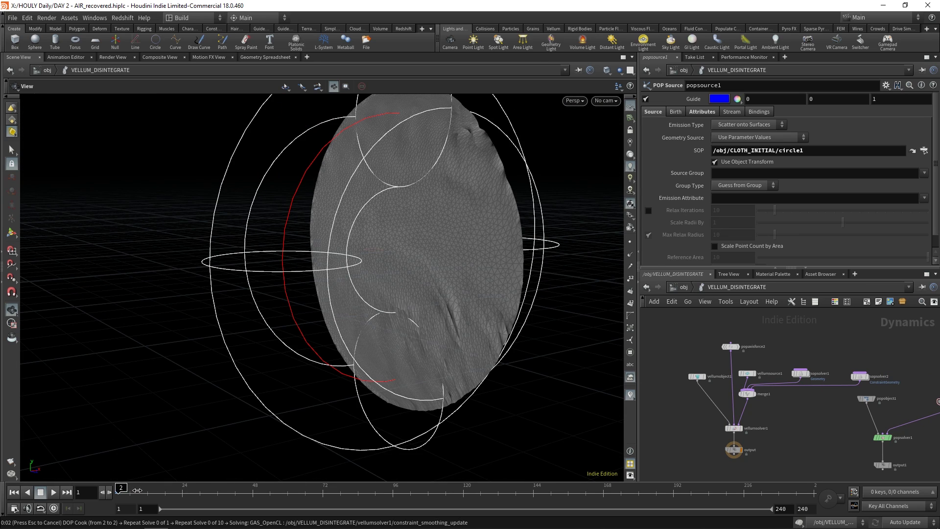
pyautogui.click(155, 490)
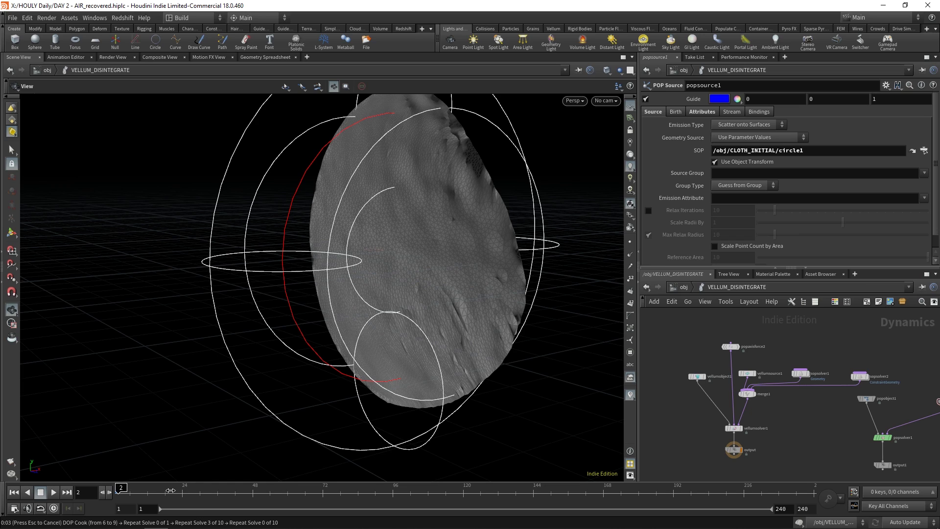
pyautogui.click(167, 490)
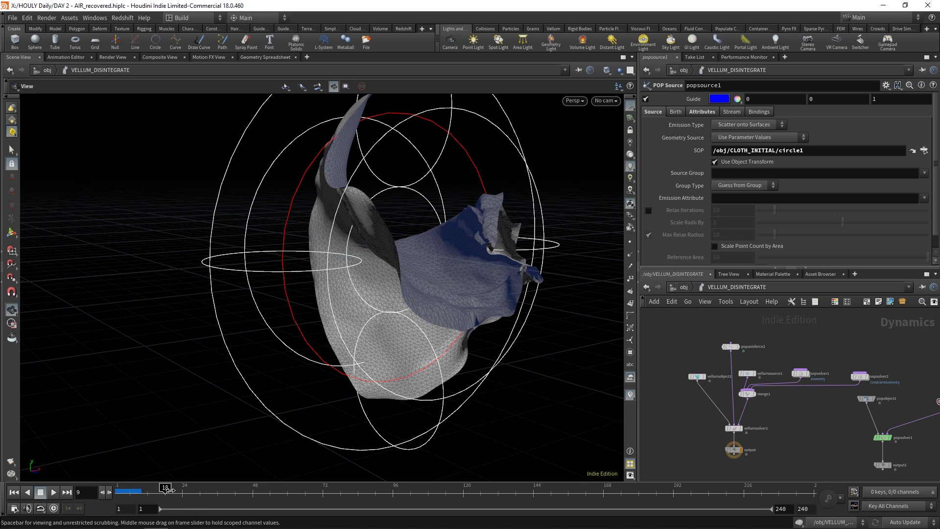
# Step: Open sopsolver2 and examine how attribcopy1 and object_merge1 bring in the CONST_OUT constraints
pyautogui.doubleClick(859, 377)
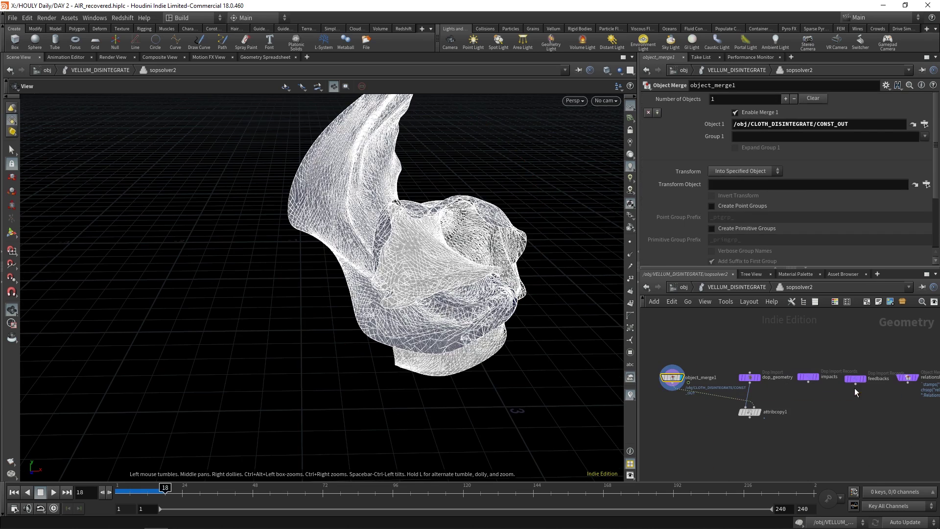
pyautogui.click(749, 414)
pyautogui.scroll(2, 752, 416)
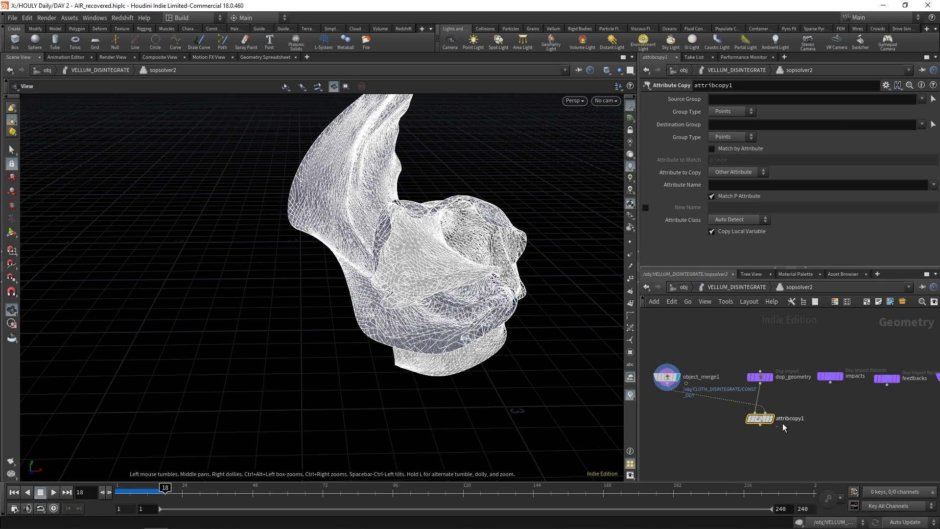
pyautogui.click(770, 418)
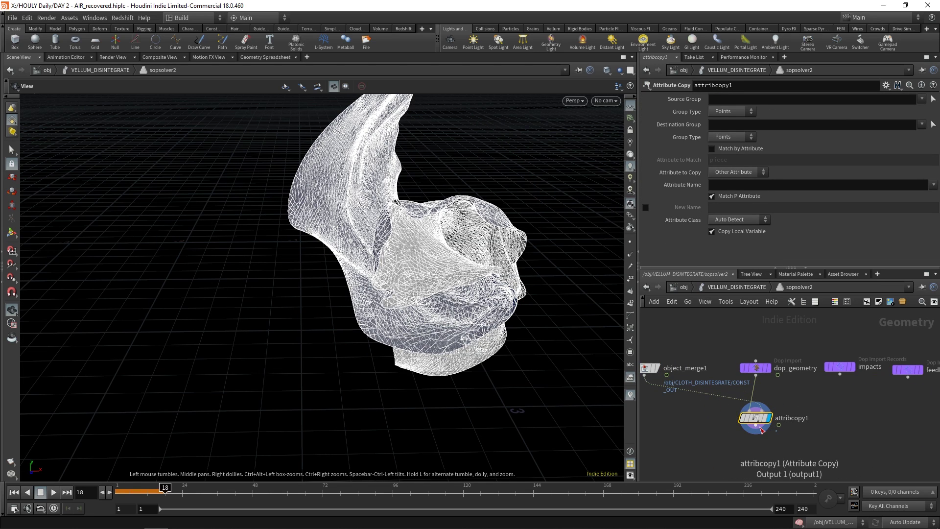
pyautogui.moveTo(700, 443); pyautogui.dragTo(741, 443, button='middle')
pyautogui.click(699, 368)
pyautogui.click(689, 368)
pyautogui.click(737, 287)
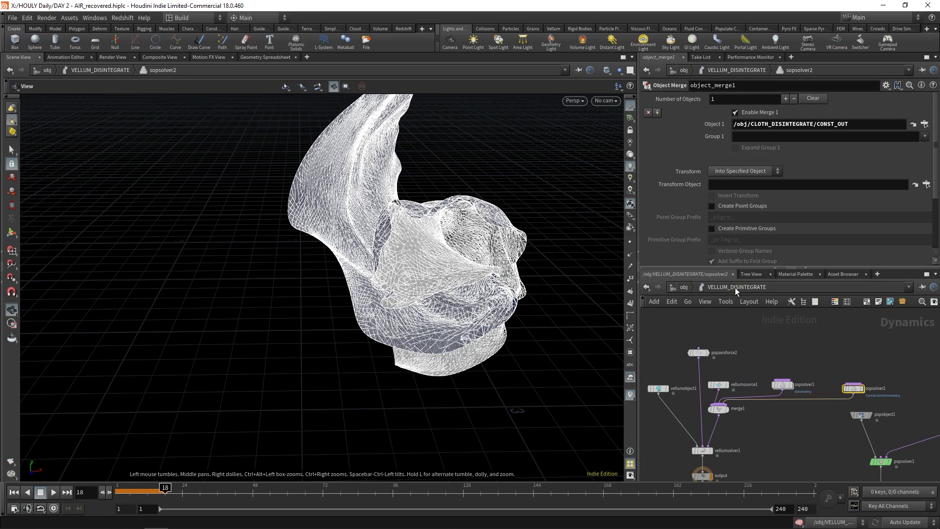
# Step: Open sopsolver1 in the Vellum network and bring up the VEX code of attribwrangle1
pyautogui.scroll(2, 768, 416)
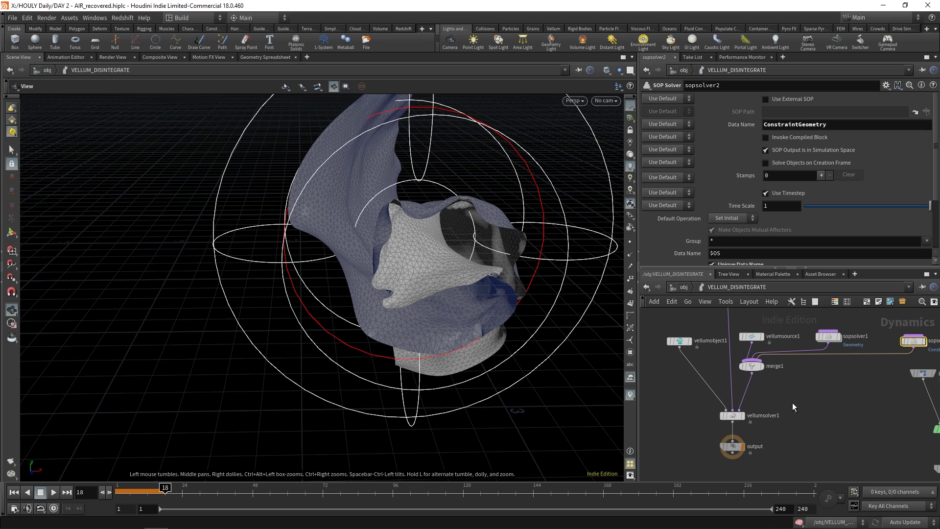
pyautogui.scroll(-2, 786, 408)
pyautogui.moveTo(775, 407); pyautogui.dragTo(769, 413, button='middle')
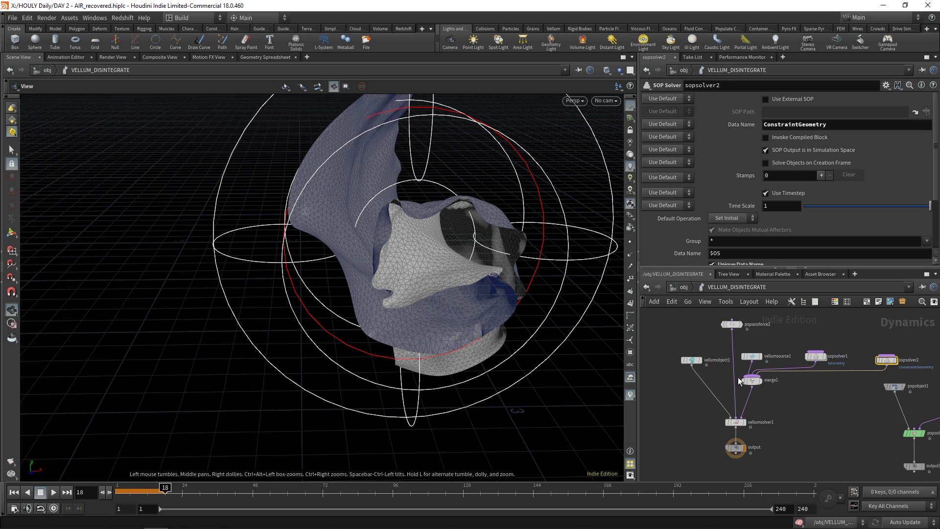
pyautogui.doubleClick(815, 356)
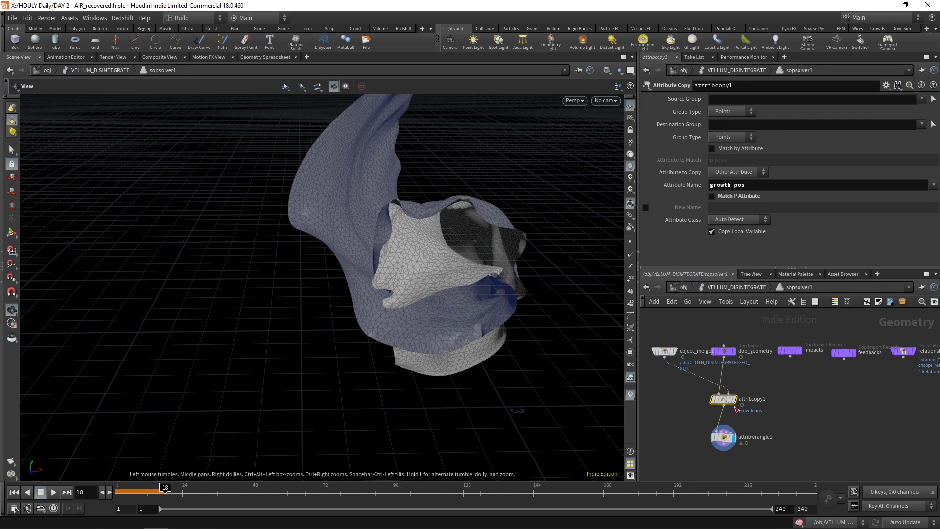
pyautogui.click(728, 439)
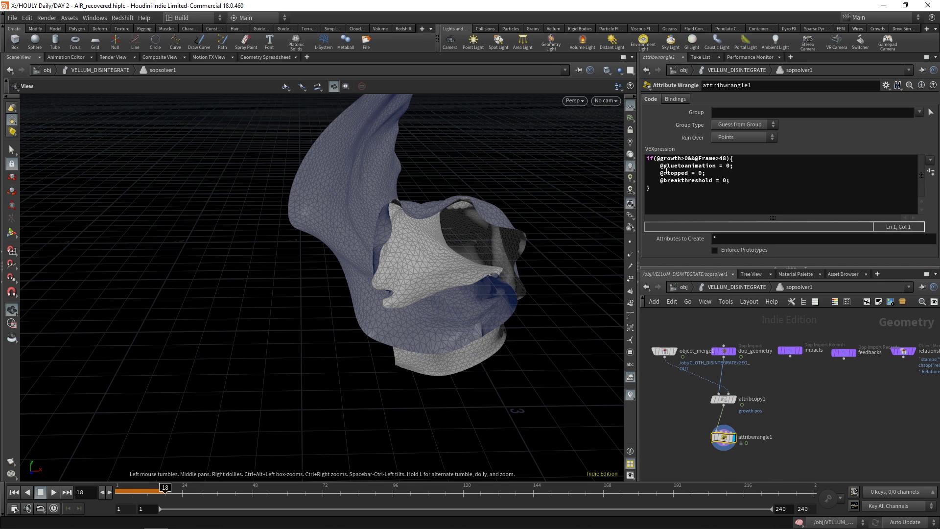
# Step: Review the wrangle's growth and frame condition, its gluetoanimation, stopped and breakthreshold assignments, and the attribcopy1 node
pyautogui.moveTo(657, 158); pyautogui.dragTo(718, 159)
pyautogui.click(755, 165)
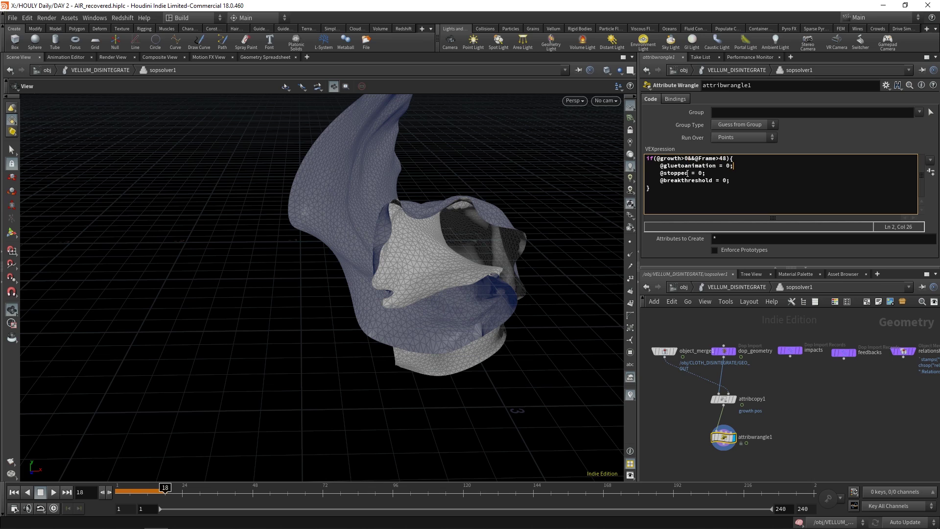
pyautogui.moveTo(655, 166); pyautogui.dragTo(706, 173)
pyautogui.click(655, 181)
pyautogui.moveTo(676, 166); pyautogui.dragTo(769, 166)
pyautogui.moveTo(659, 172); pyautogui.dragTo(720, 171)
pyautogui.moveTo(660, 181); pyautogui.dragTo(743, 184)
pyautogui.click(724, 399)
# Step: Return to the object level, briefly revisit CLOTH_DISINTEGRATE, and open the CLOTH_OUT network
pyautogui.click(711, 289)
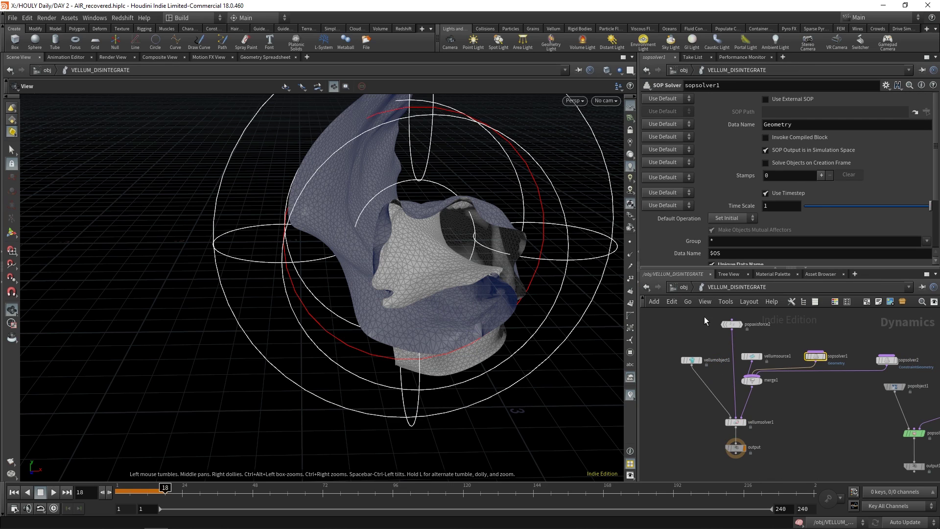
pyautogui.moveTo(778, 430); pyautogui.dragTo(784, 416, button='middle')
pyautogui.click(690, 288)
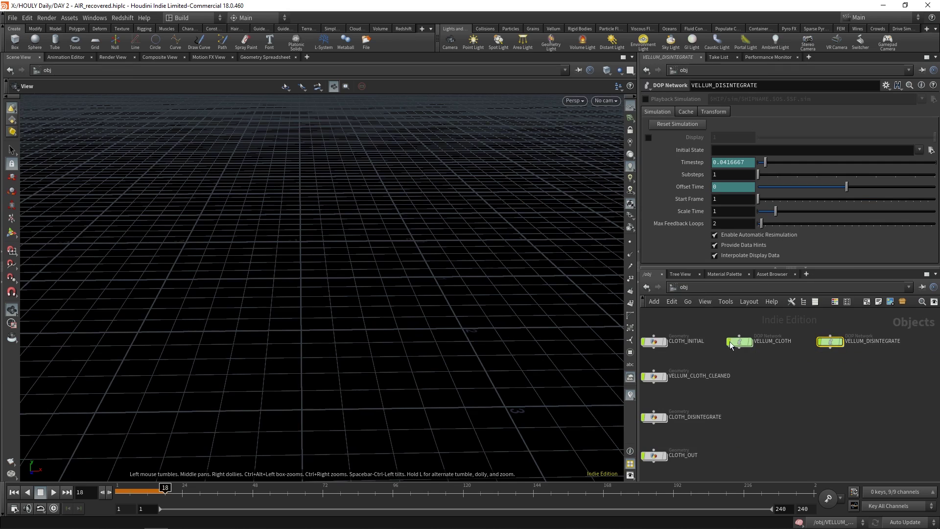
pyautogui.click(707, 395)
pyautogui.doubleClick(707, 396)
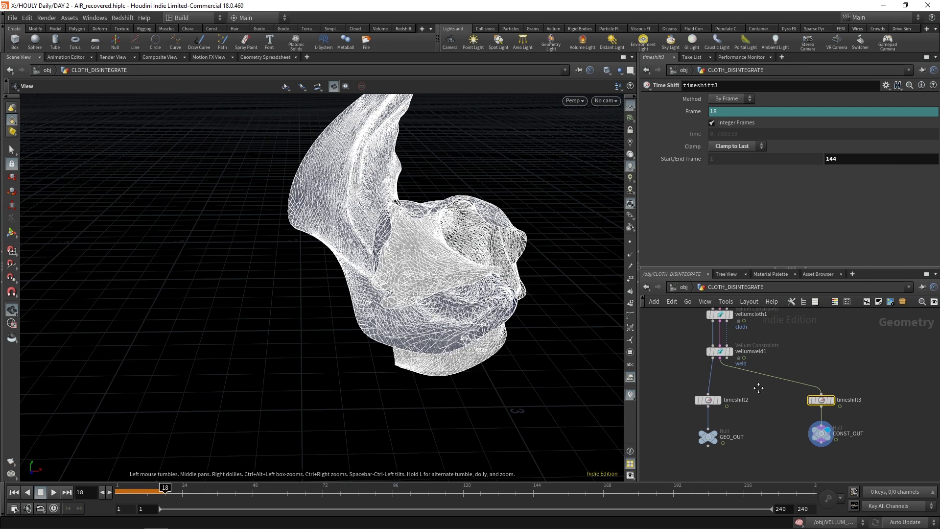
pyautogui.click(689, 289)
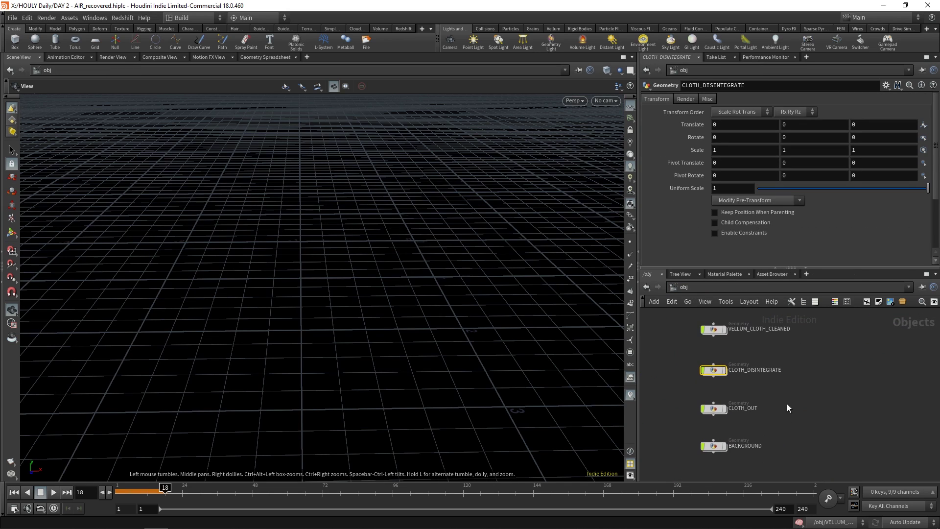
pyautogui.doubleClick(719, 412)
pyautogui.scroll(3, 725, 395)
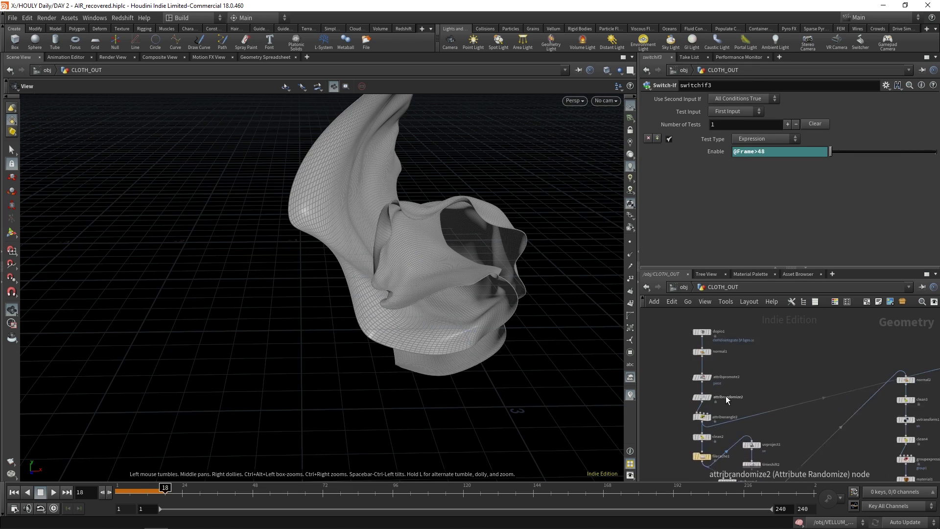
# Step: Save dopio1's frames 1 to 240 to disk as clothDisintegrate.$F.bgeo.sc
pyautogui.click(714, 324)
pyautogui.moveTo(702, 333); pyautogui.dragTo(701, 347, button='middle')
pyautogui.click(677, 136)
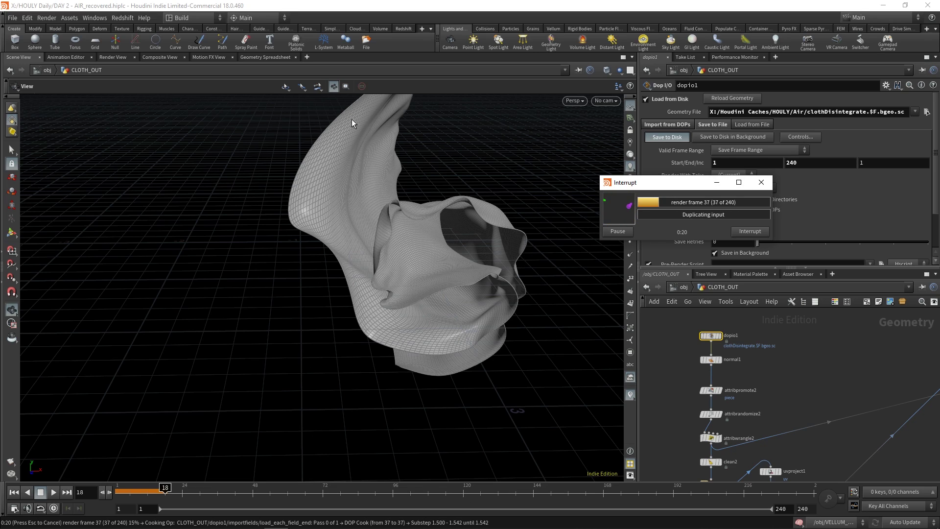
pyautogui.press('Escape')
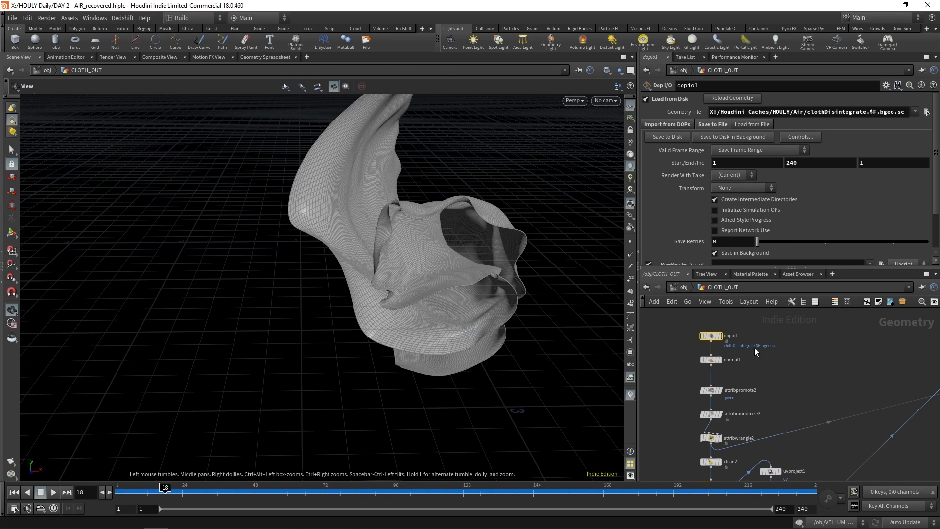
# Step: Display dopio1 and play the cached disintegration from frame 1
pyautogui.scroll(2, 754, 348)
pyautogui.click(713, 334)
pyautogui.moveTo(166, 492); pyautogui.dragTo(112, 492)
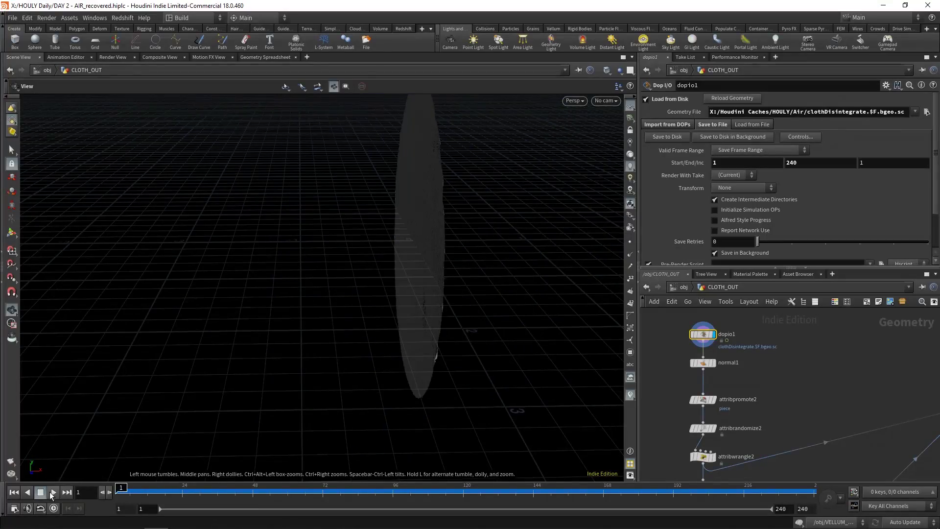
pyautogui.click(52, 492)
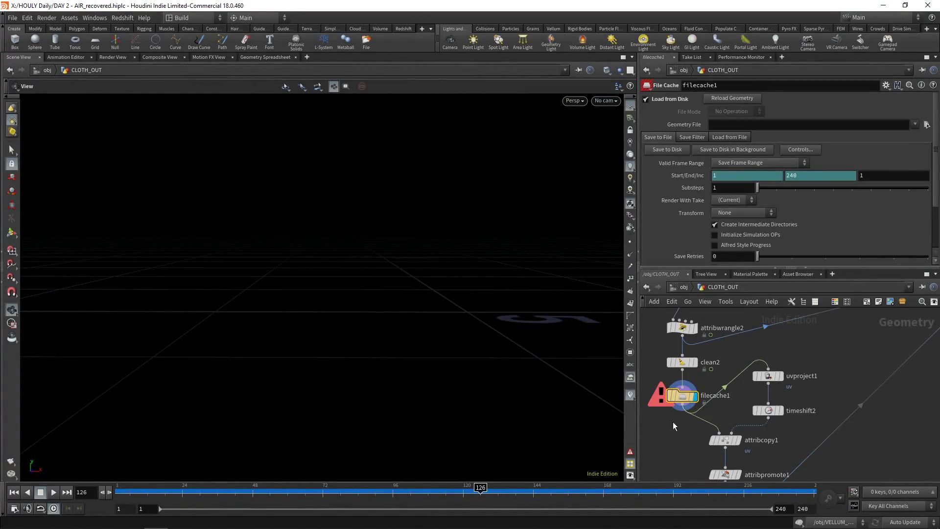
# Step: Delete the filecache1 node below clean2 and display uvproject1
pyautogui.moveTo(740, 347)
pyautogui.mouseDown(button='middle')
pyautogui.moveTo(734, 490)
pyautogui.moveTo(741, 338)
pyautogui.mouseUp(button='middle')
pyautogui.scroll(1, 690, 384)
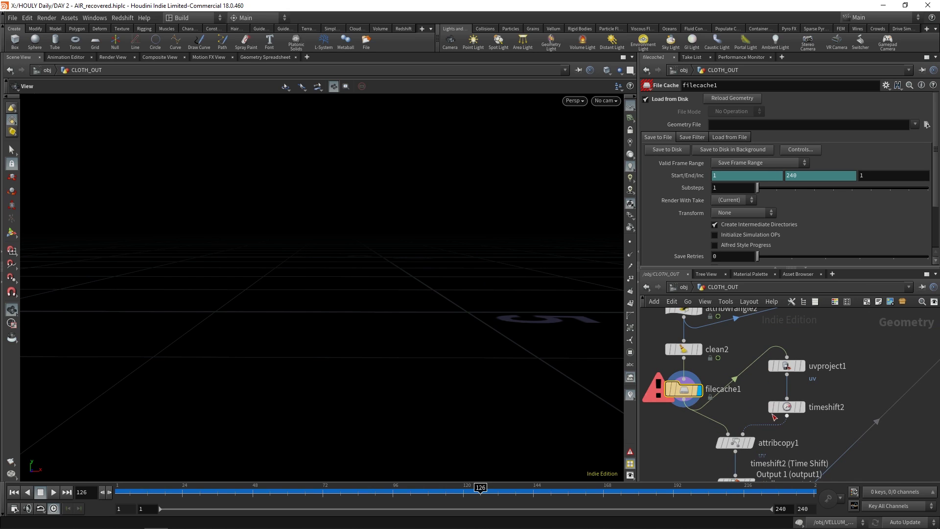
pyautogui.press('Delete')
pyautogui.click(785, 366)
pyautogui.moveTo(836, 392); pyautogui.dragTo(821, 388, button='middle')
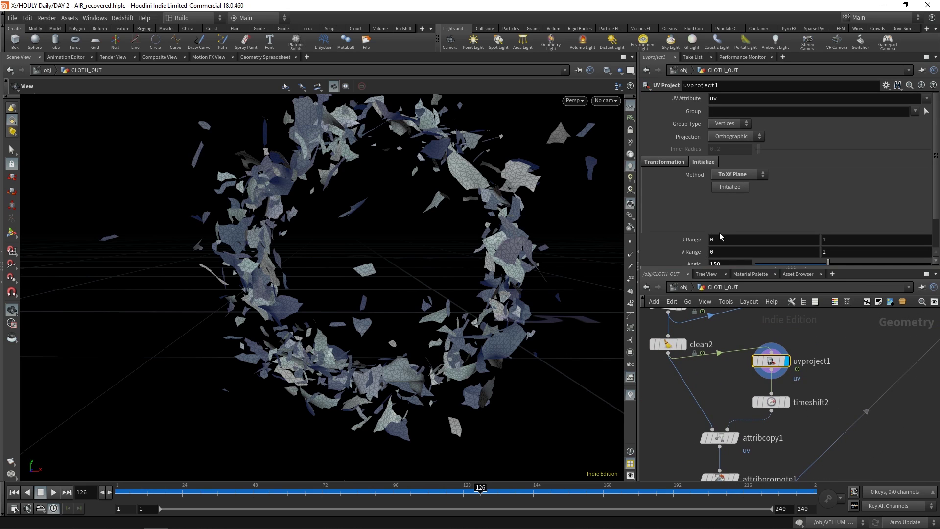
# Step: Replace uvproject1 with a Labs Auto UV node between clean2 and timeshift2
pyautogui.moveTo(779, 367)
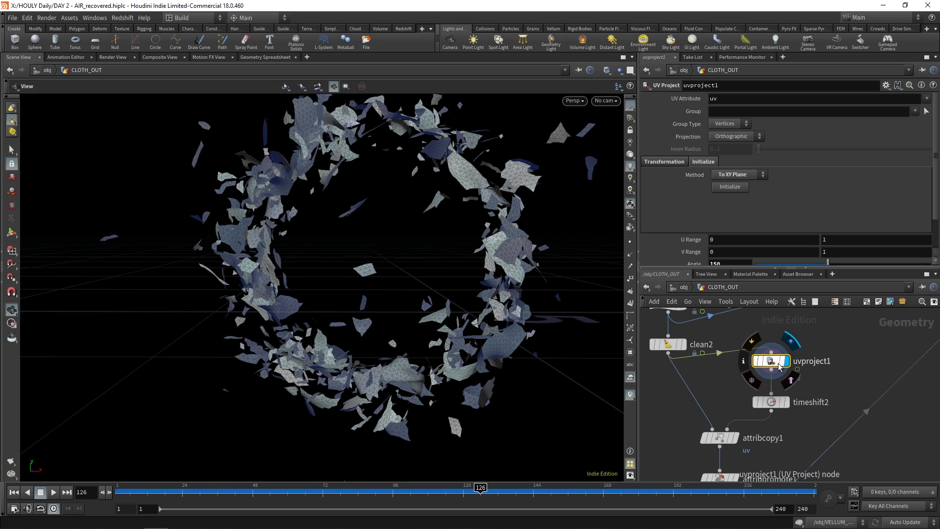
pyautogui.moveTo(817, 406); pyautogui.dragTo(805, 372, button='middle')
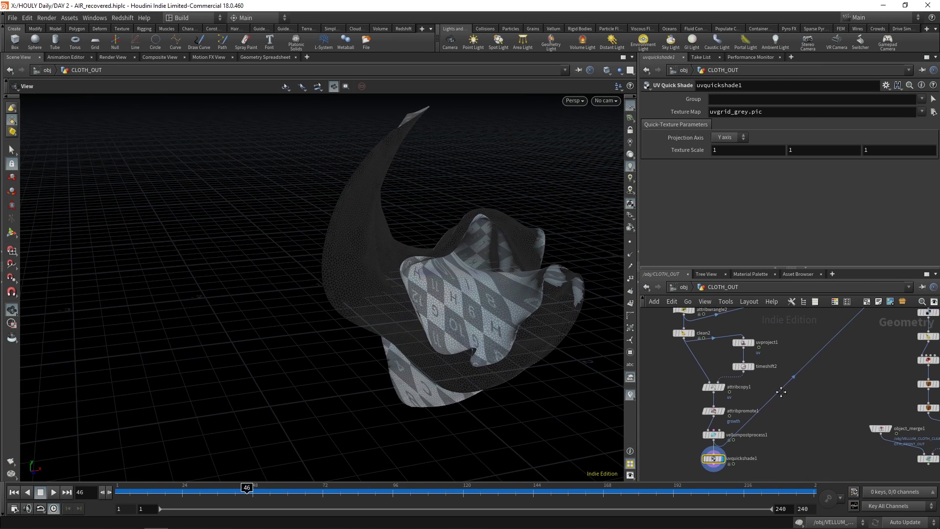
pyautogui.press('Tab')
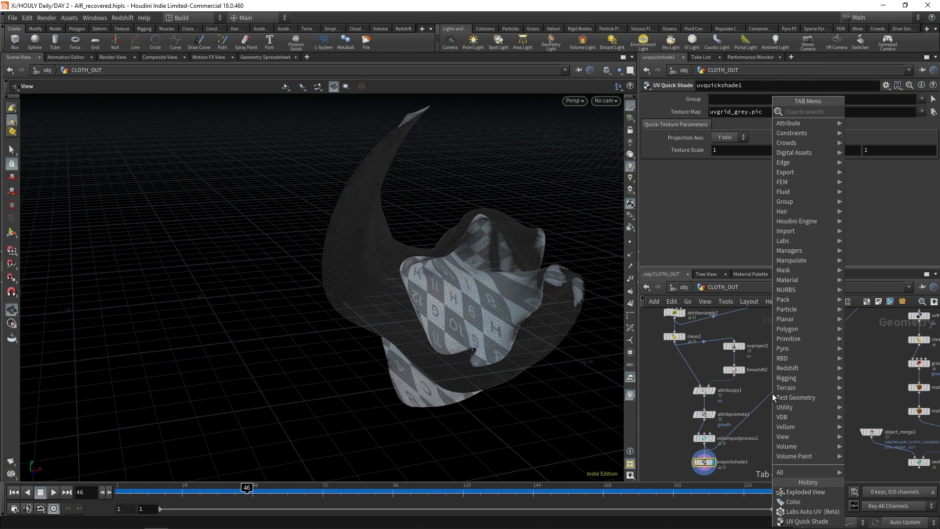
pyautogui.write('uv labs')
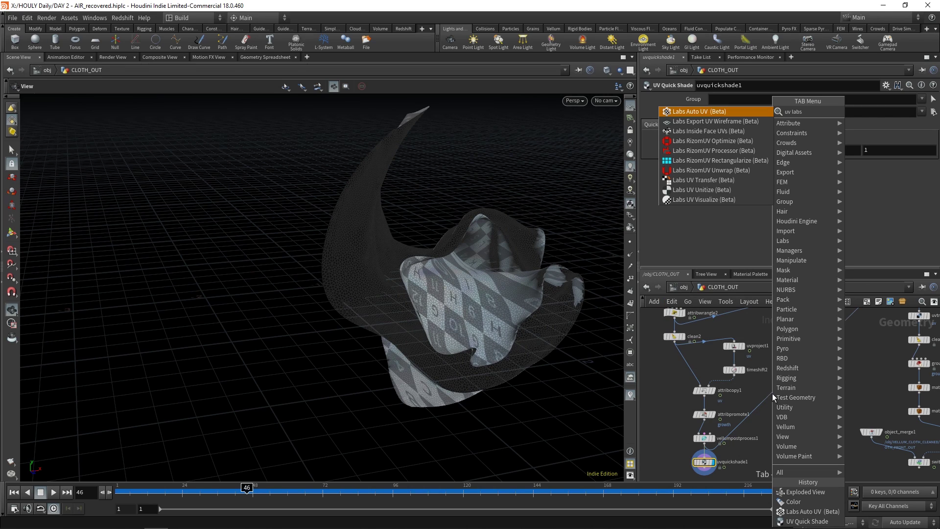
pyautogui.click(694, 110)
pyautogui.scroll(2, 757, 378)
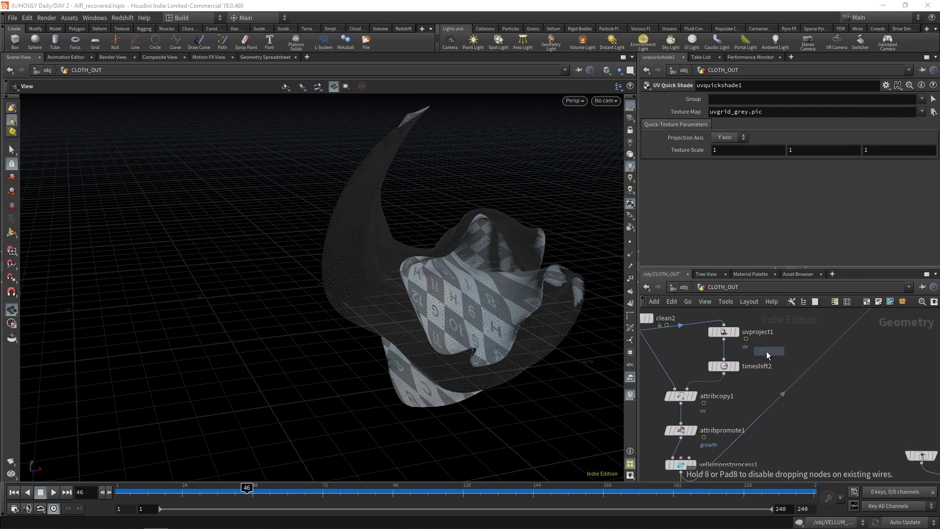
pyautogui.click(700, 347)
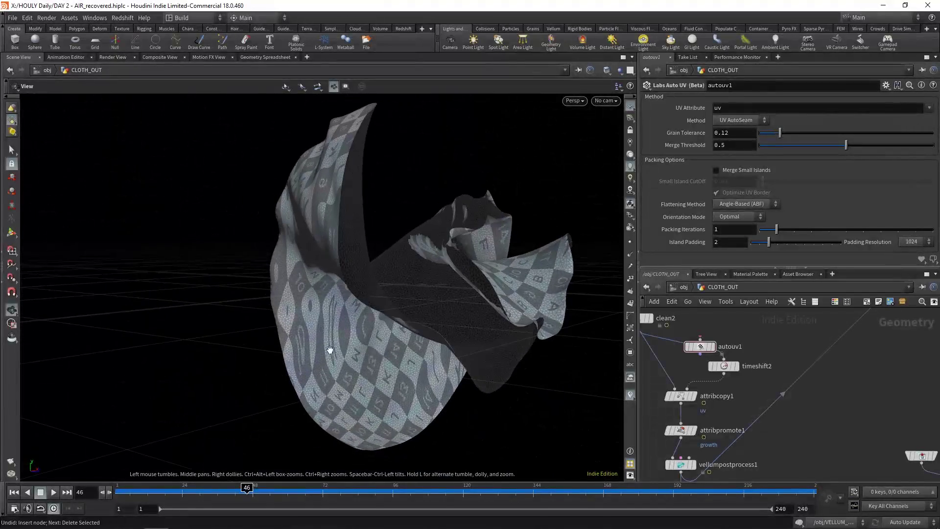
# Step: Display vellumpostprocess1 and open its parameters
pyautogui.moveTo(778, 436); pyautogui.dragTo(781, 394, button='middle')
pyautogui.scroll(-2, 780, 387)
pyautogui.scroll(2, 734, 400)
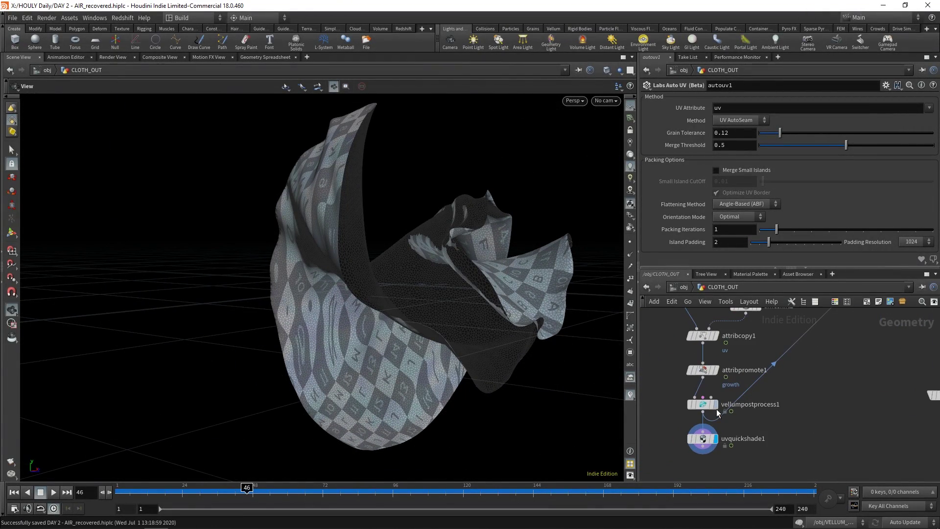
pyautogui.click(715, 404)
pyautogui.click(704, 405)
# Step: Display normal2 and then uvtransform1, and review the UV Transform settings and the resulting cloth
pyautogui.moveTo(811, 338); pyautogui.dragTo(671, 428, button='middle')
pyautogui.scroll(-2, 761, 350)
pyautogui.scroll(3, 756, 345)
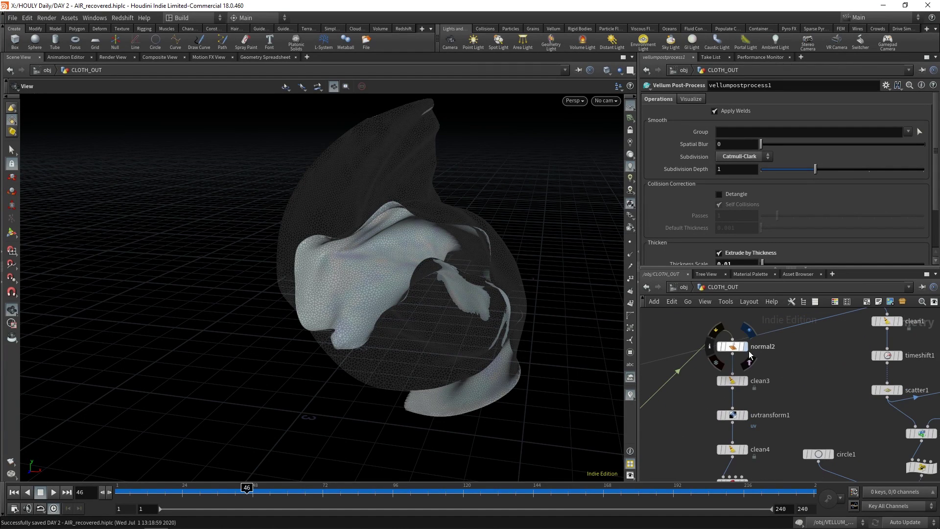
pyautogui.click(749, 333)
pyautogui.moveTo(771, 411); pyautogui.dragTo(765, 326, button='middle')
pyautogui.click(737, 331)
pyautogui.click(726, 331)
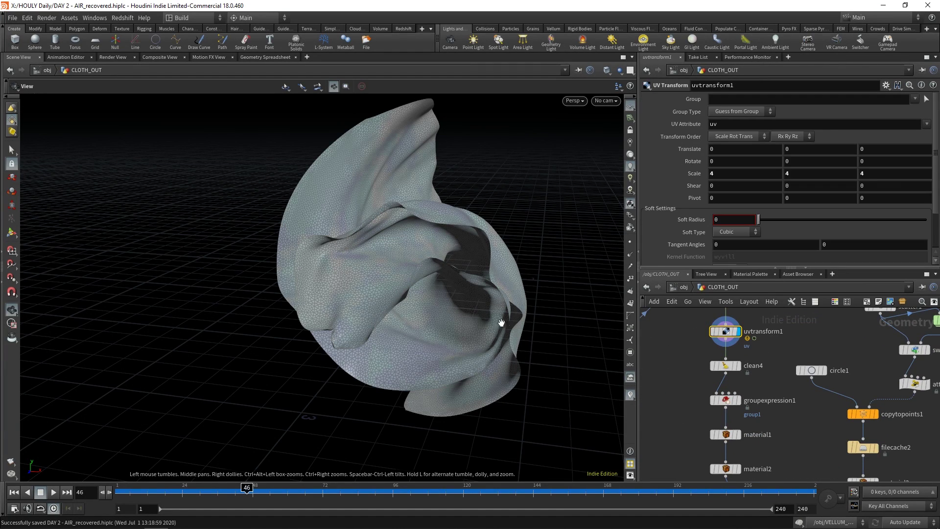
pyautogui.moveTo(540, 328); pyautogui.dragTo(508, 220)
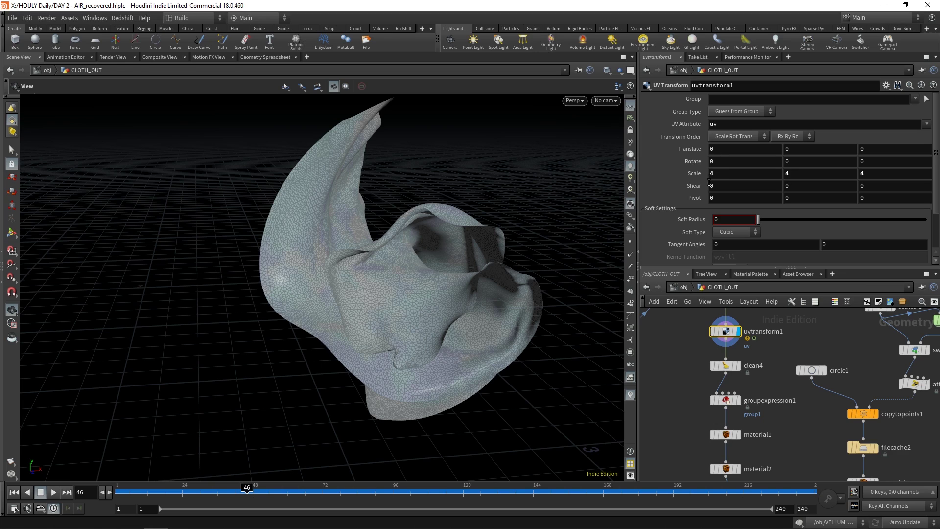
pyautogui.press('r')
# Step: Check clean4, then display groupexpression1 with its VEXpression and scrub to frame 55 to preview group1
pyautogui.click(730, 366)
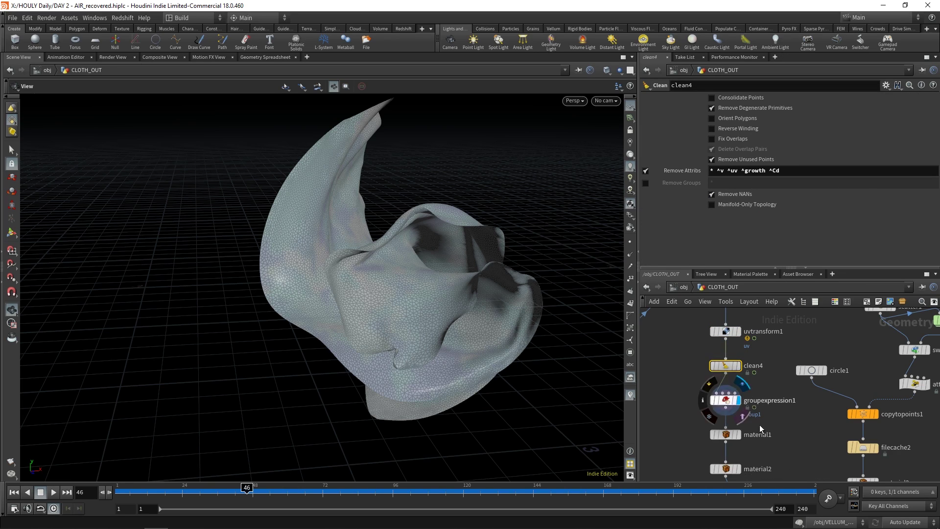
pyautogui.moveTo(757, 419); pyautogui.dragTo(743, 386, button='middle')
pyautogui.scroll(1, 754, 407)
pyautogui.click(720, 364)
pyautogui.keyDown('alt'); pyautogui.moveTo(434, 248); pyautogui.dragTo(351, 323); pyautogui.keyUp('alt')
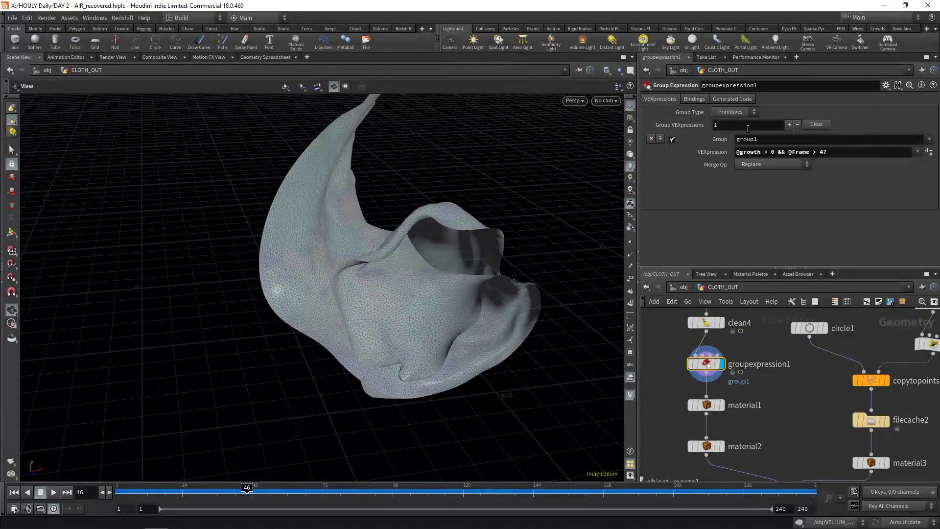
pyautogui.moveTo(366, 495)
pyautogui.mouseDown()
pyautogui.moveTo(494, 496)
pyautogui.moveTo(272, 495)
pyautogui.mouseUp()
# Step: Compare the group assignments of the material1 and material2 nodes
pyautogui.click(706, 405)
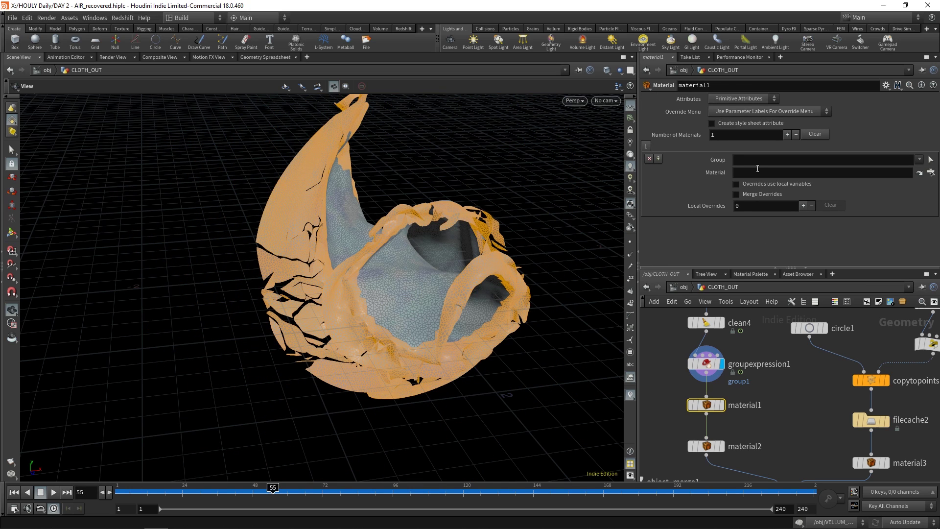
pyautogui.moveTo(382, 309); pyautogui.dragTo(407, 284)
pyautogui.click(711, 449)
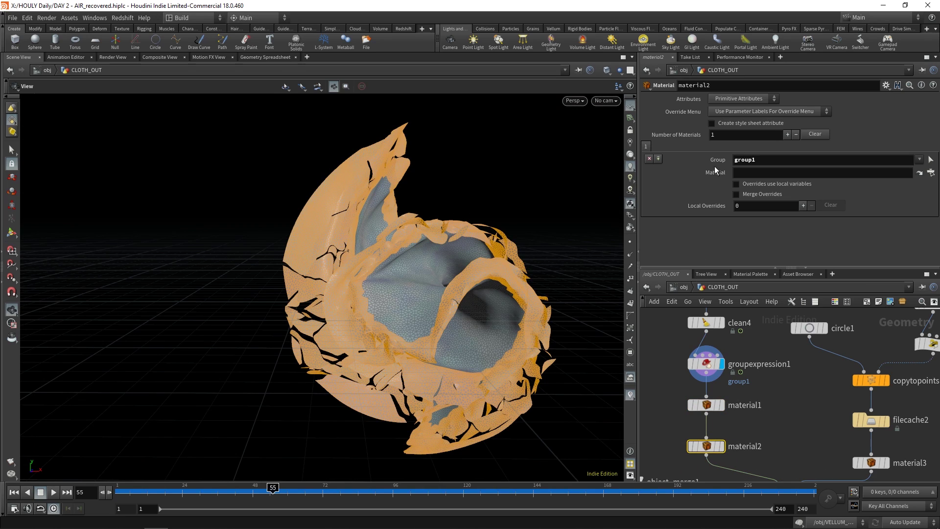
pyautogui.scroll(-5, 766, 348)
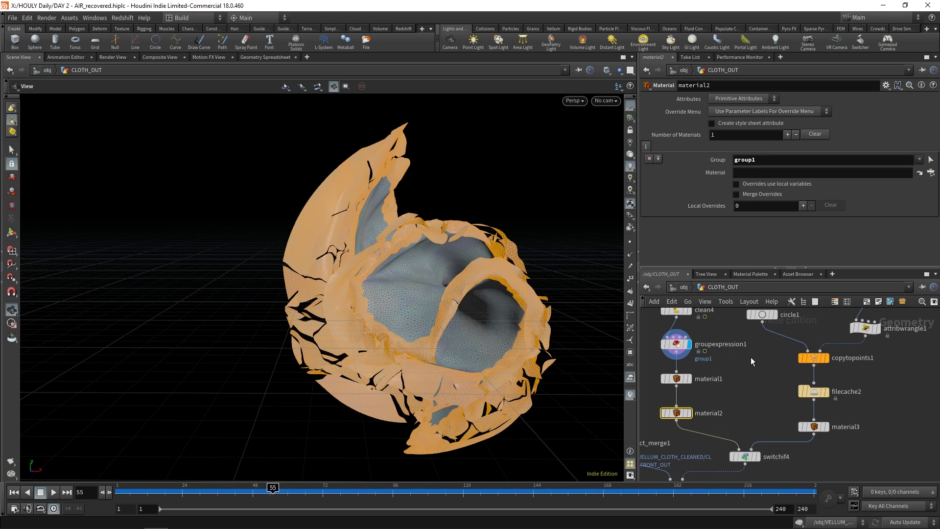
# Step: Check the filecache2 settings and display clean1 at the start of the particle branch
pyautogui.moveTo(764, 358); pyautogui.dragTo(780, 445, button='middle')
pyautogui.scroll(-2, 762, 402)
pyautogui.moveTo(759, 395)
pyautogui.mouseDown(button='middle')
pyautogui.moveTo(772, 320)
pyautogui.moveTo(750, 391)
pyautogui.mouseUp(button='middle')
pyautogui.click(787, 427)
pyautogui.moveTo(801, 346); pyautogui.dragTo(783, 339, button='middle')
pyautogui.scroll(2, 773, 334)
pyautogui.click(774, 321)
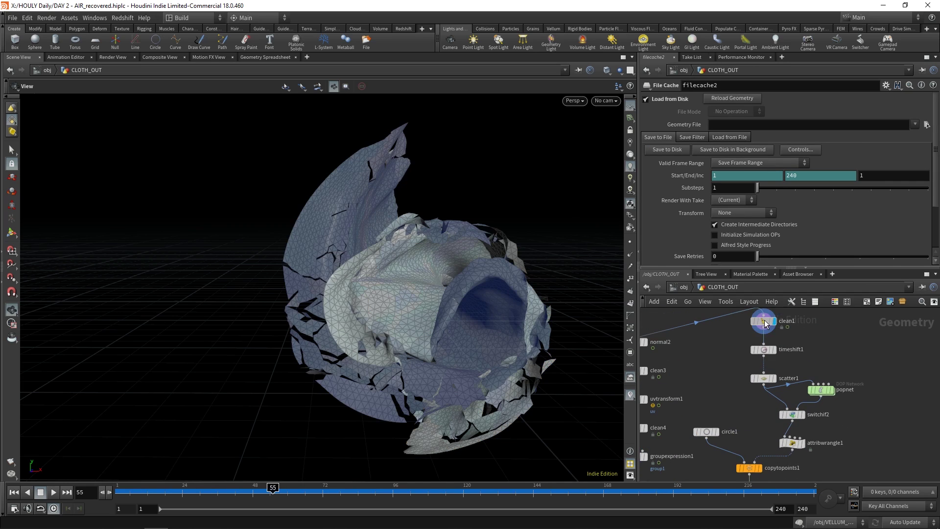
# Step: Review timeshift1's frame setting, then display scatter1, open its output attributes and move to frame 174
pyautogui.click(774, 349)
pyautogui.click(764, 350)
pyautogui.moveTo(390, 305); pyautogui.dragTo(398, 305)
pyautogui.click(774, 378)
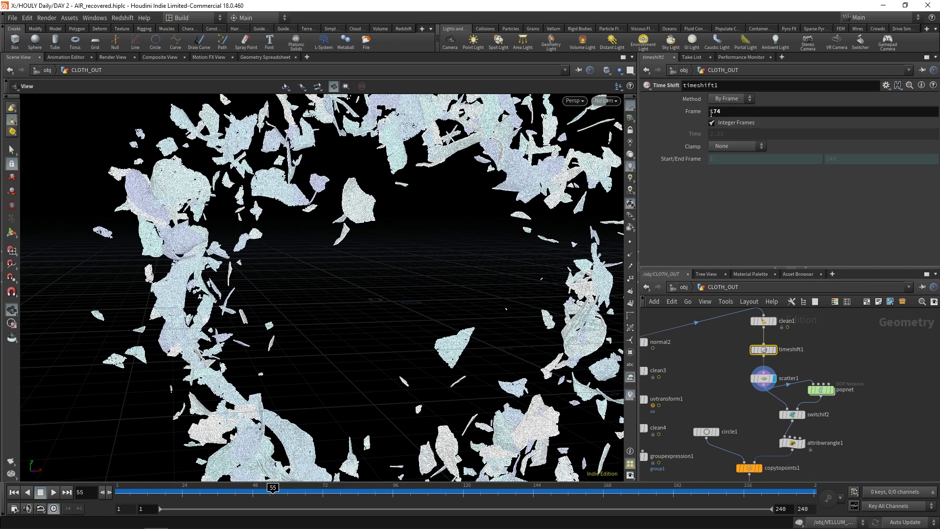
pyautogui.click(762, 378)
pyautogui.moveTo(448, 321); pyautogui.dragTo(371, 507, button='right')
pyautogui.click(618, 493)
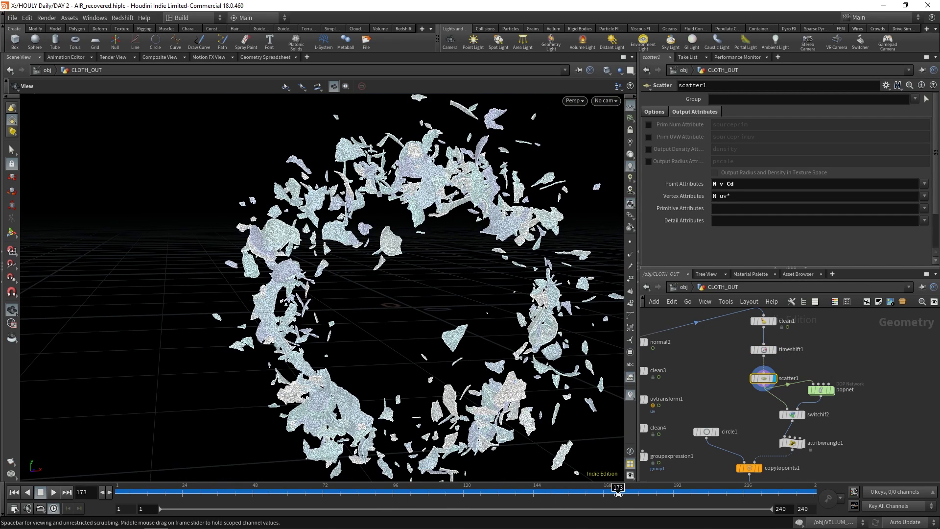
pyautogui.scroll(1, 767, 390)
# Step: Enter the popnet network and inspect source_first_input, popwind1 and poptorque1
pyautogui.doubleClick(832, 391)
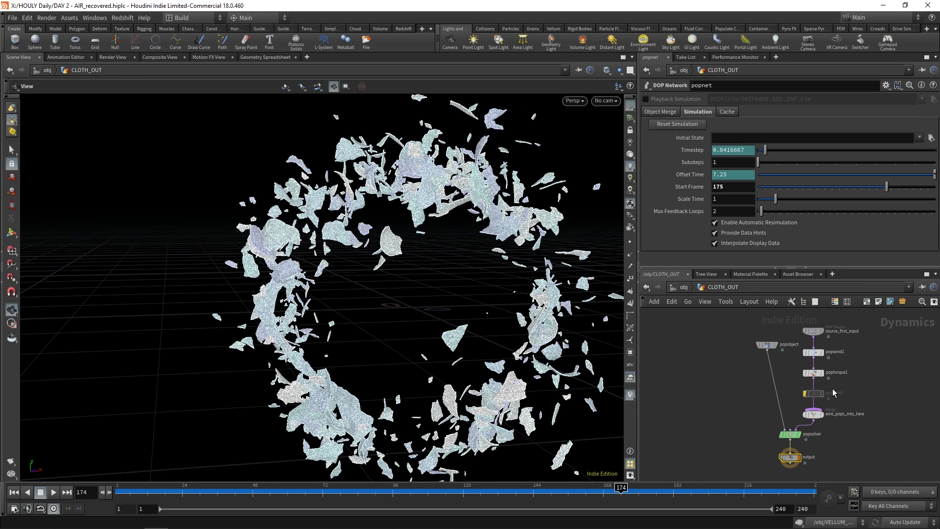
pyautogui.scroll(2, 810, 386)
pyautogui.moveTo(838, 374); pyautogui.dragTo(820, 371, button='middle')
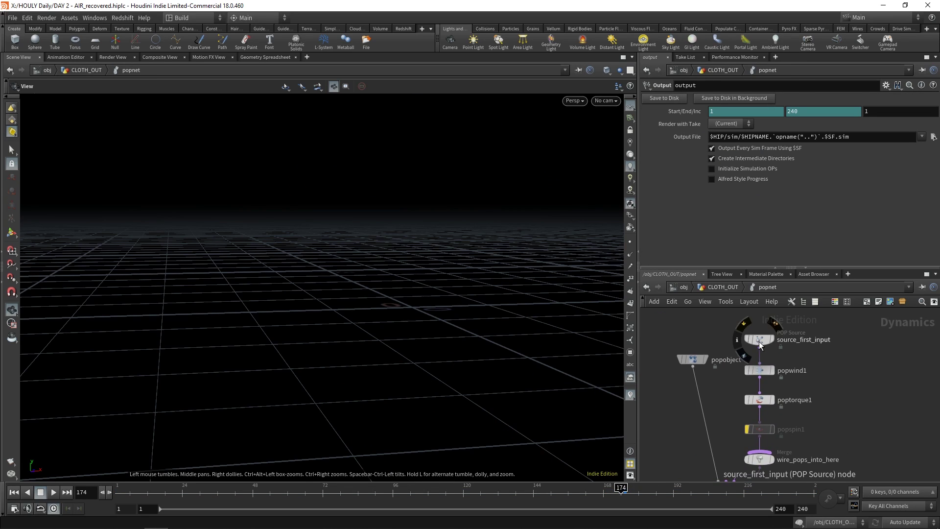
pyautogui.click(761, 341)
pyautogui.click(759, 370)
pyautogui.click(759, 399)
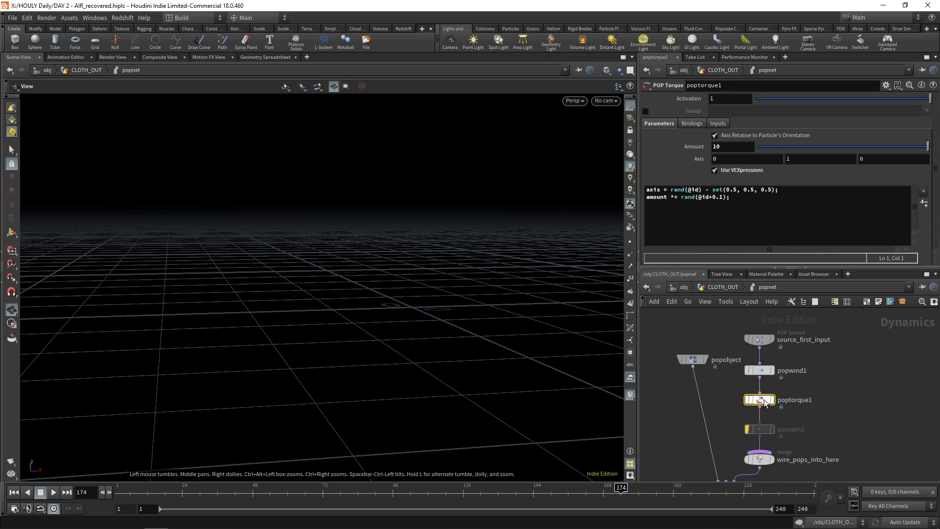
# Step: Examine the popsolver and popwind1 settings, then return to the CLOTH_OUT network
pyautogui.scroll(-1, 817, 384)
pyautogui.moveTo(817, 384); pyautogui.dragTo(806, 338, button='middle')
pyautogui.scroll(2, 727, 379)
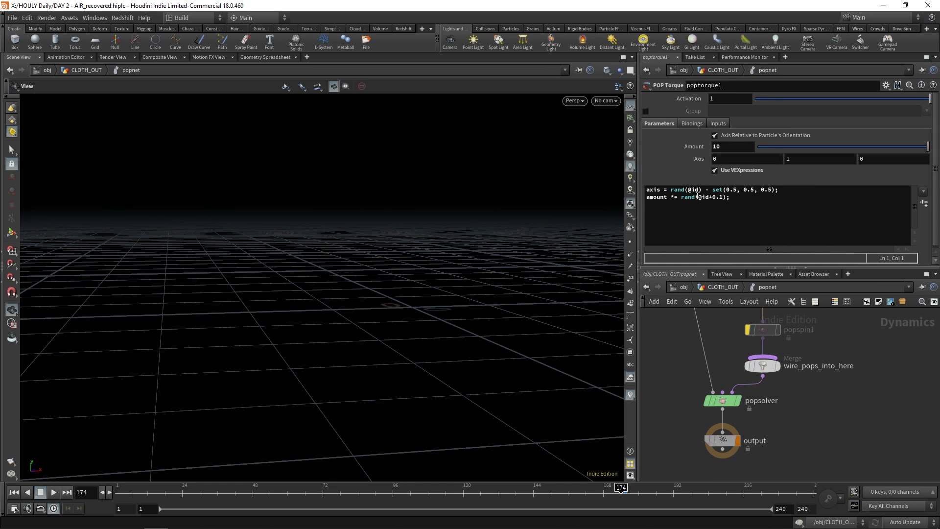
pyautogui.scroll(-3, 832, 431)
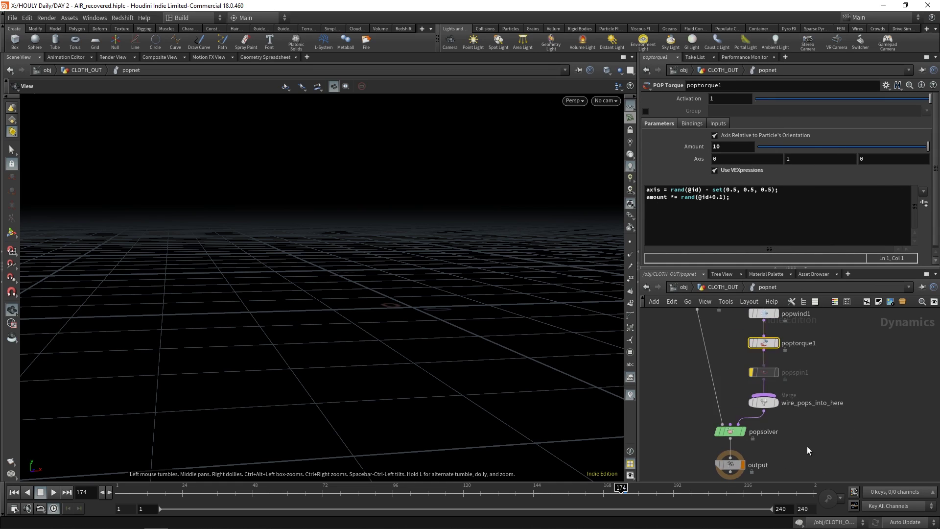
pyautogui.click(731, 357)
pyautogui.moveTo(802, 396); pyautogui.dragTo(785, 424, button='middle')
pyautogui.scroll(2, 727, 396)
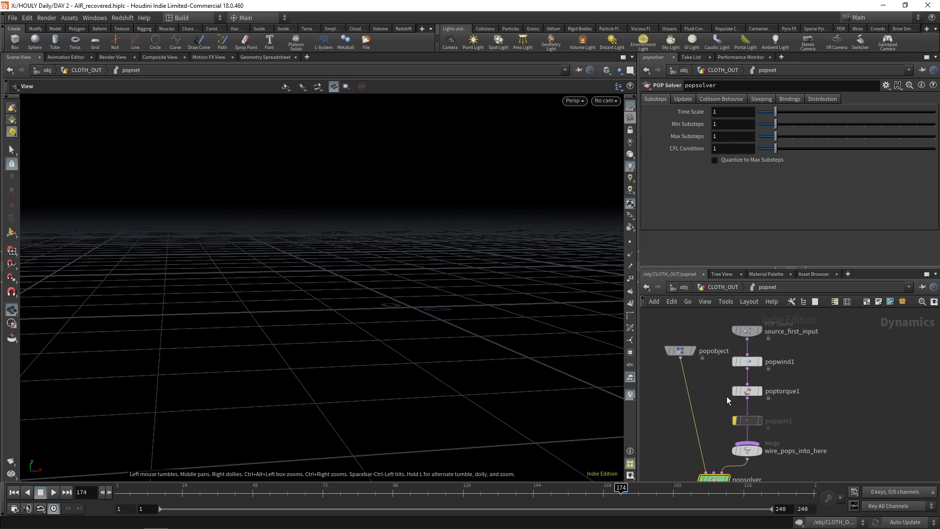
pyautogui.click(768, 365)
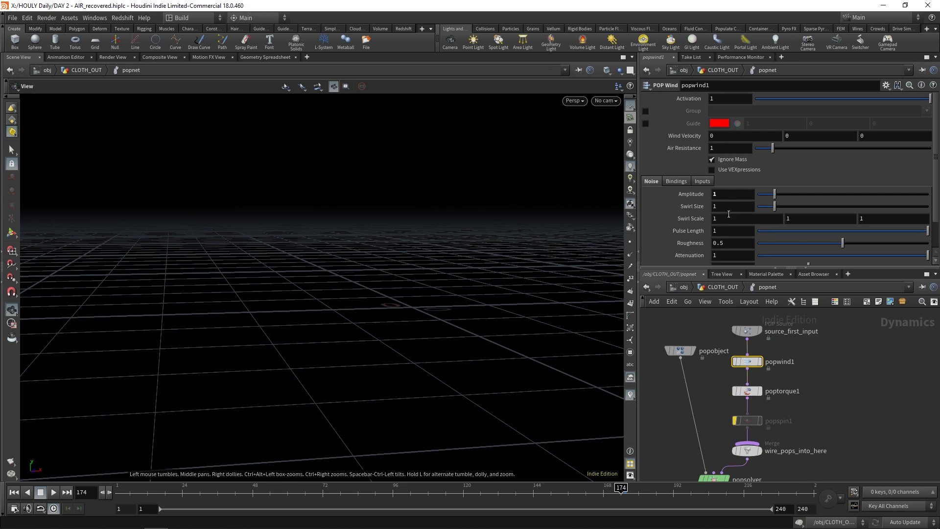
pyautogui.scroll(2, 836, 406)
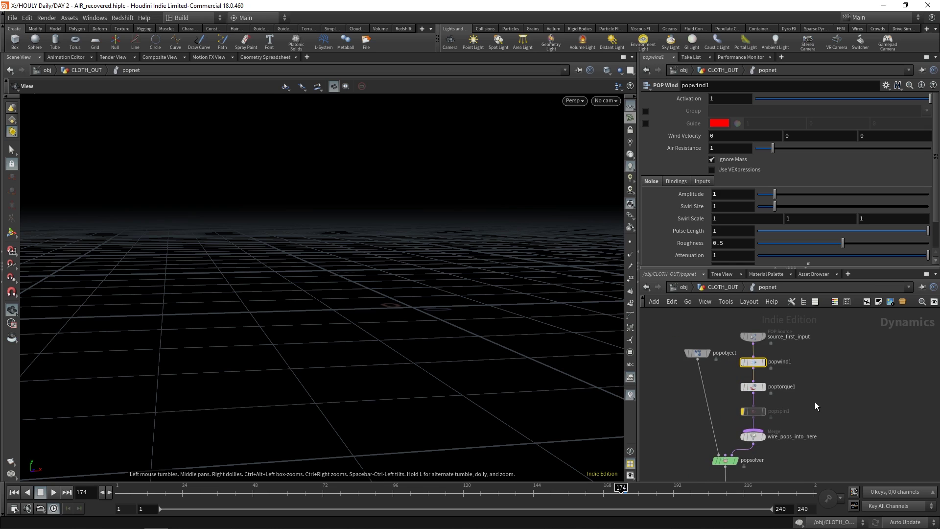
pyautogui.click(725, 70)
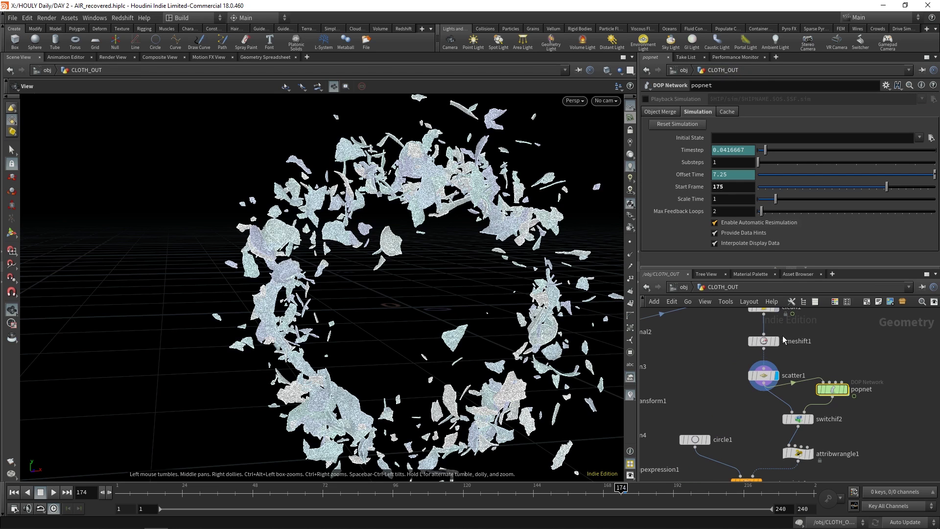
# Step: Review attribwrangle1's pscale expression, with a brief return visit inside popnet
pyautogui.moveTo(922, 432); pyautogui.dragTo(858, 406, button='middle')
pyautogui.click(733, 427)
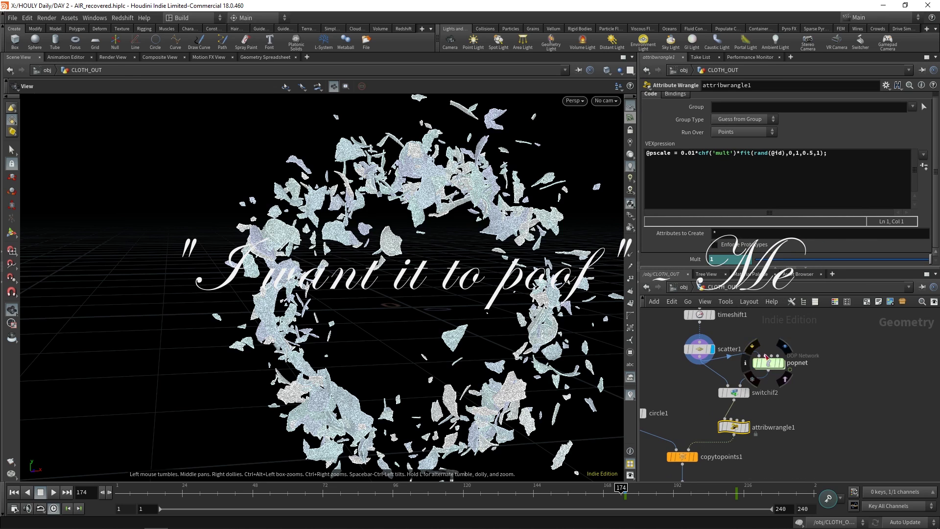
pyautogui.doubleClick(768, 363)
pyautogui.click(720, 287)
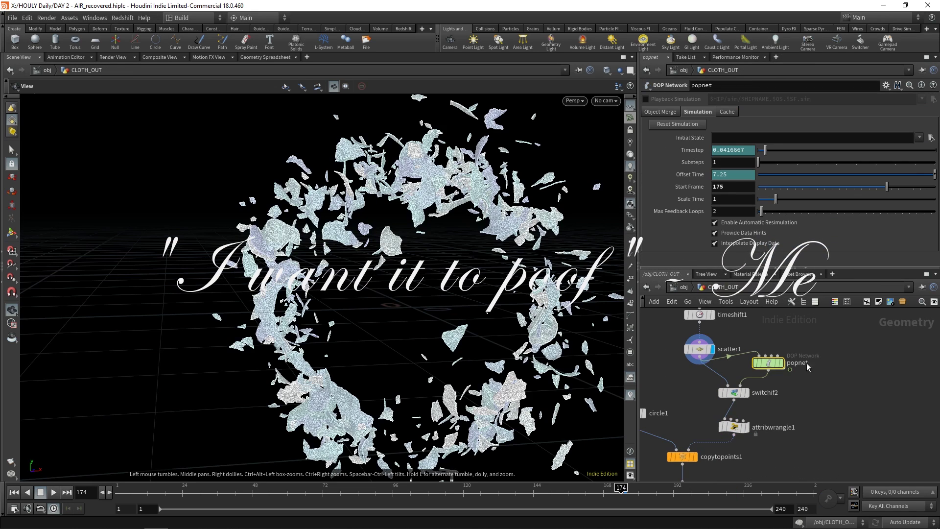
pyautogui.moveTo(842, 383); pyautogui.dragTo(858, 373, button='middle')
pyautogui.click(770, 404)
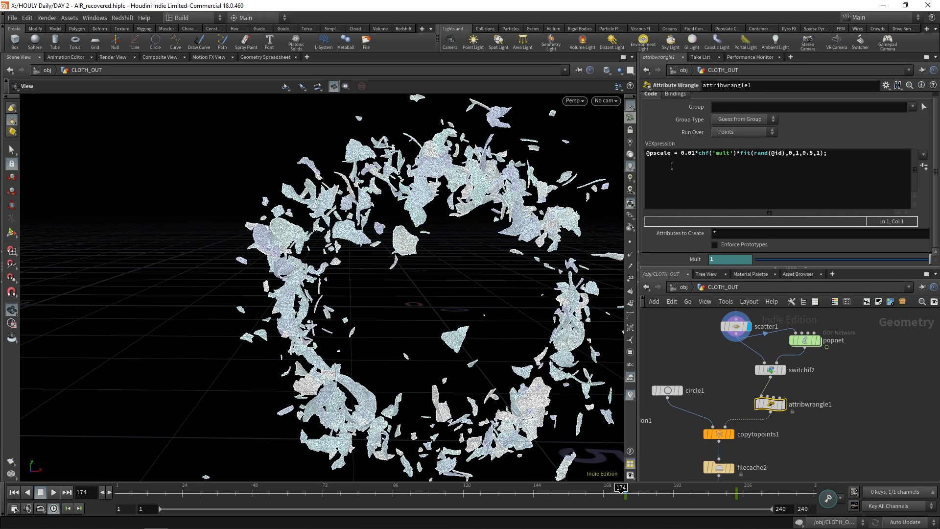
pyautogui.scroll(1, 735, 431)
# Step: Display copytopoints1, open its parameters and inspect the copied discs on the cloth fragments up close
pyautogui.click(745, 426)
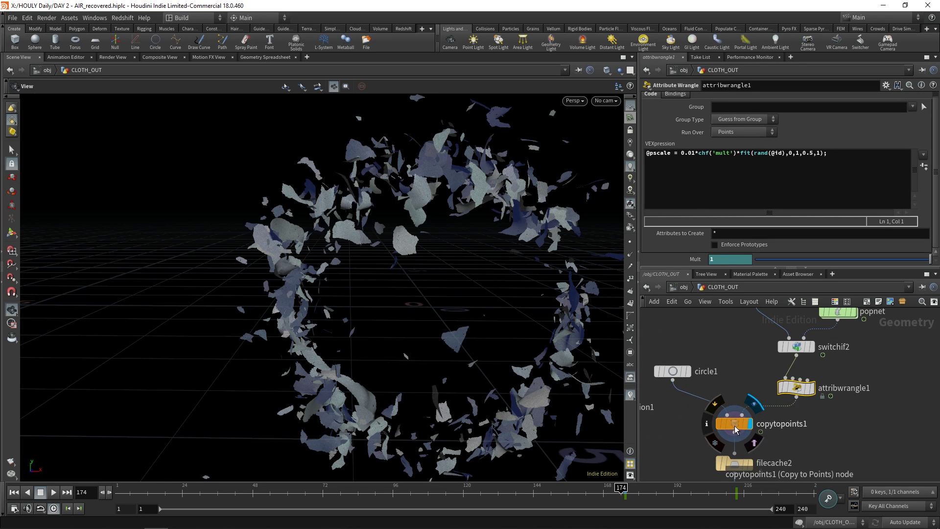
pyautogui.click(735, 430)
pyautogui.scroll(10, 204, 210)
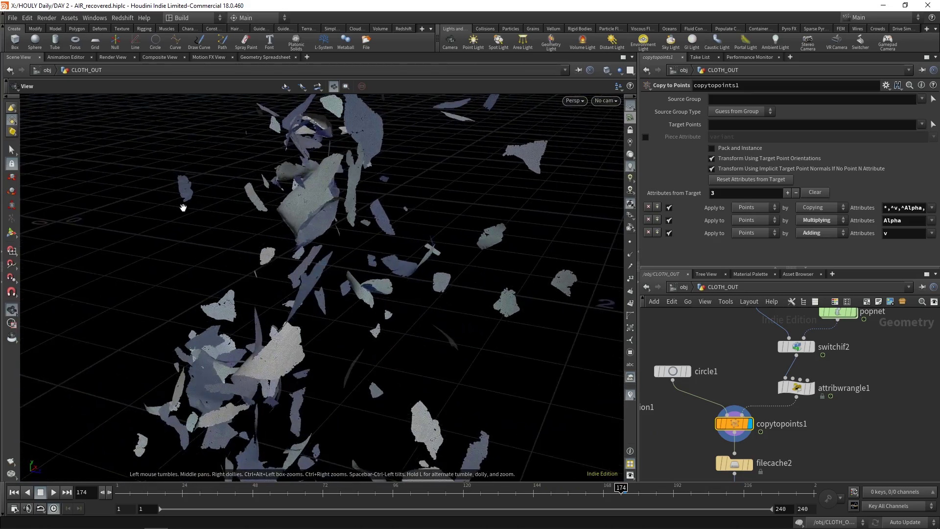
pyautogui.scroll(5, 205, 209)
pyautogui.moveTo(204, 210); pyautogui.dragTo(357, 221)
pyautogui.scroll(3, 399, 250)
pyautogui.moveTo(356, 221); pyautogui.dragTo(380, 296, button='middle')
pyautogui.scroll(-5, 380, 295)
pyautogui.moveTo(421, 294); pyautogui.dragTo(466, 343)
pyautogui.scroll(4, 319, 212)
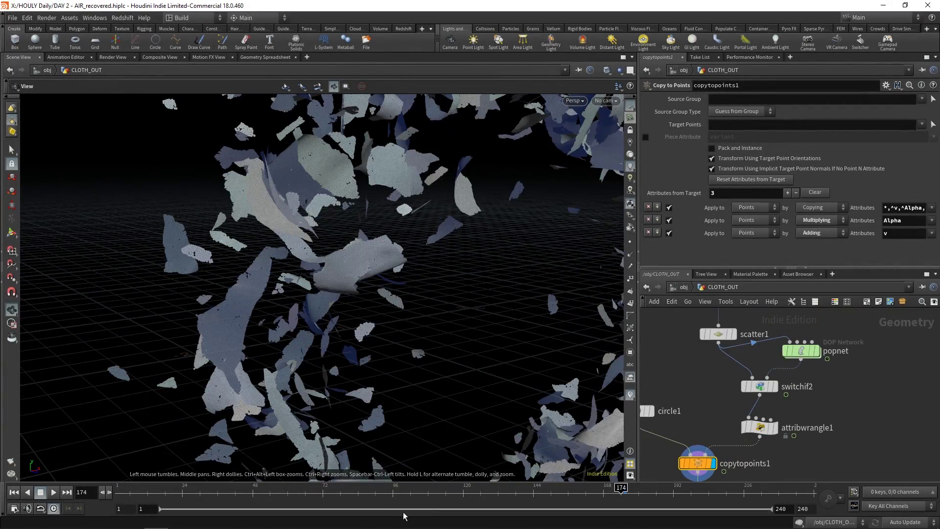
# Step: Recheck popnet and attribwrangle1's parameters with the whole ring of fragments in view
pyautogui.click(801, 352)
pyautogui.click(764, 428)
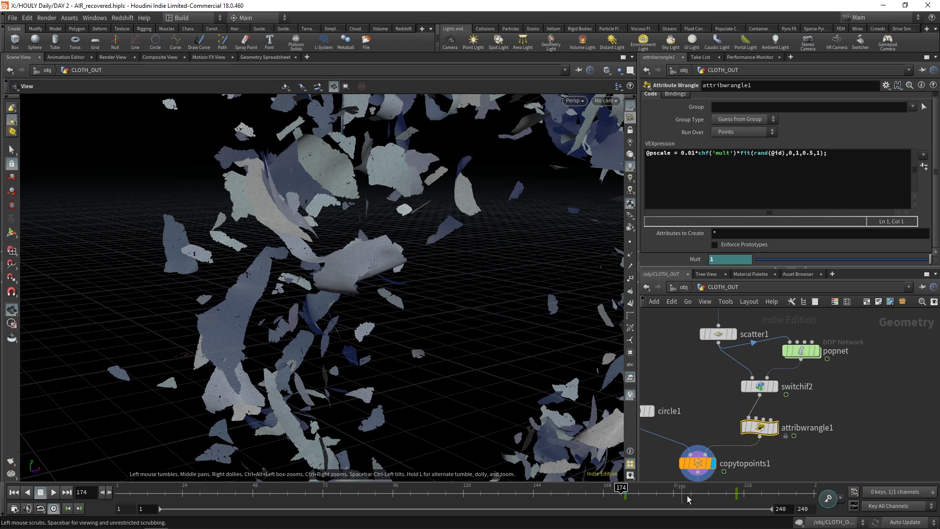
pyautogui.scroll(-10, 430, 325)
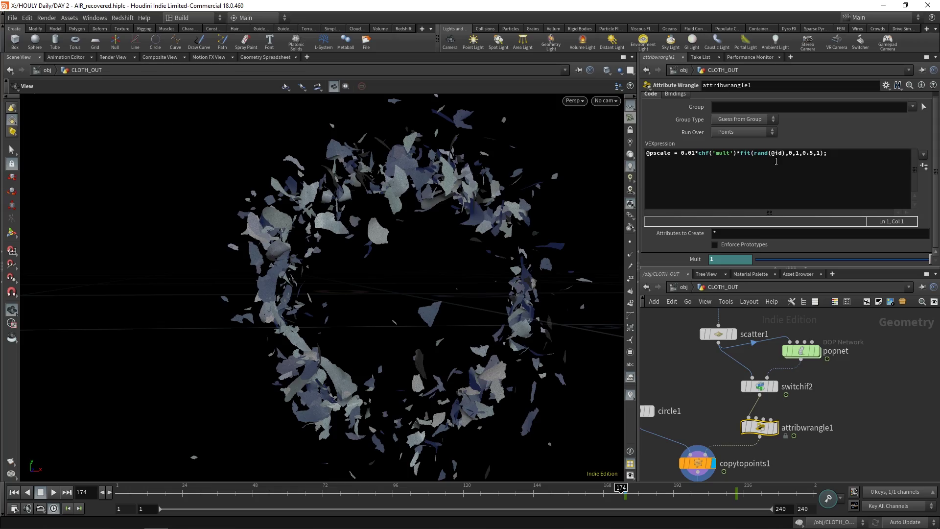
# Step: Add the line float scaler = chramp('scale', blend); above the pscale expression in attribwrangle1
pyautogui.moveTo(377, 237); pyautogui.dragTo(446, 273)
pyautogui.moveTo(357, 250); pyautogui.dragTo(341, 245)
pyautogui.moveTo(341, 245); pyautogui.dragTo(372, 254, button='right')
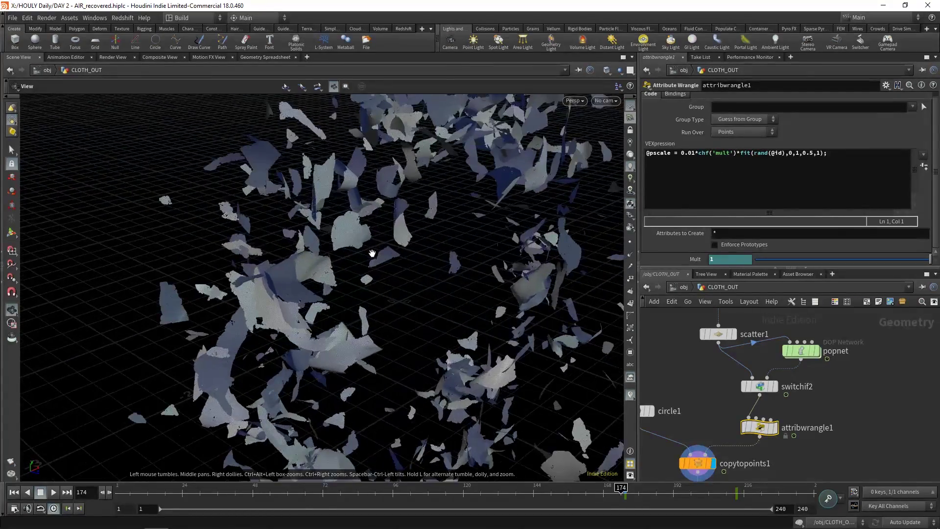
pyautogui.moveTo(372, 254); pyautogui.dragTo(226, 253)
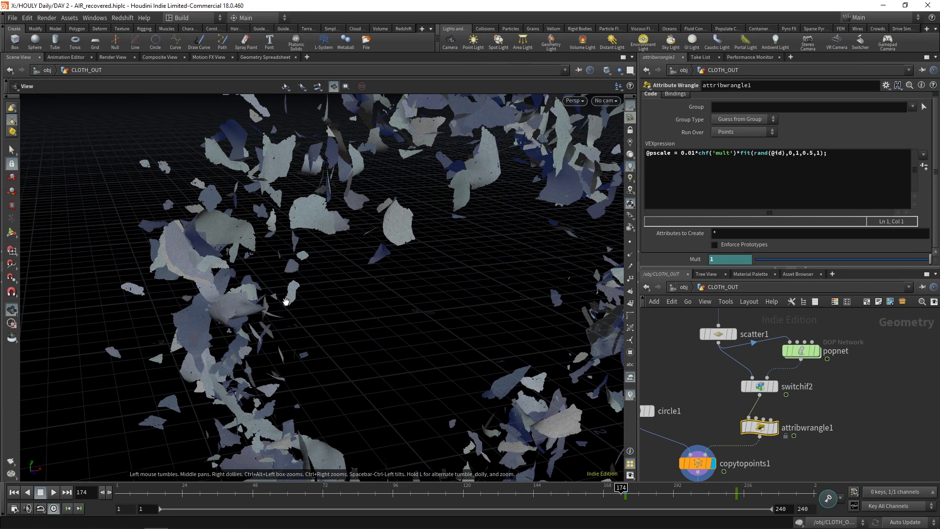
pyautogui.moveTo(460, 238); pyautogui.dragTo(459, 255, button='right')
pyautogui.moveTo(894, 437); pyautogui.dragTo(918, 378, button='middle')
pyautogui.scroll(-1, 918, 378)
pyautogui.press('Return')
pyautogui.press('Up')
pyautogui.write("float scaler = chramp('scale', blend);")
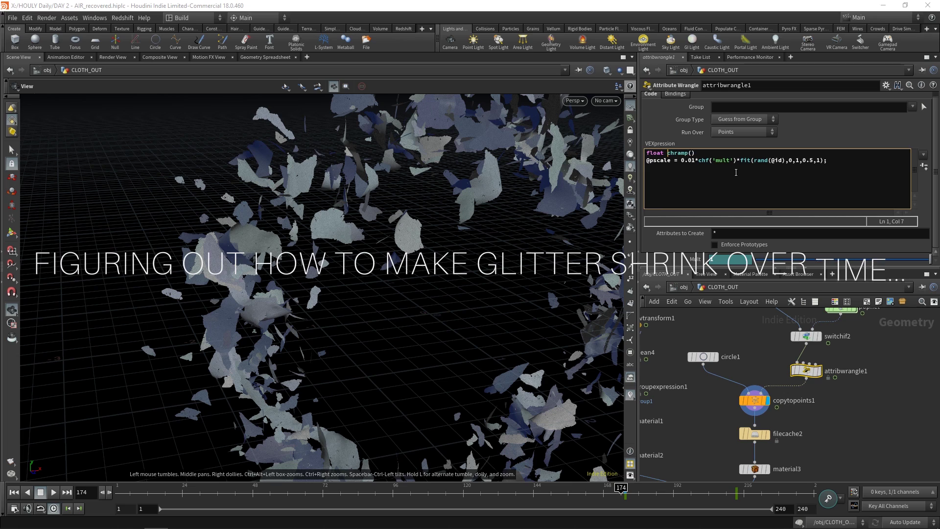
pyautogui.click(647, 153)
pyautogui.press('Return')
pyautogui.press('Up')
pyautogui.write('float b')
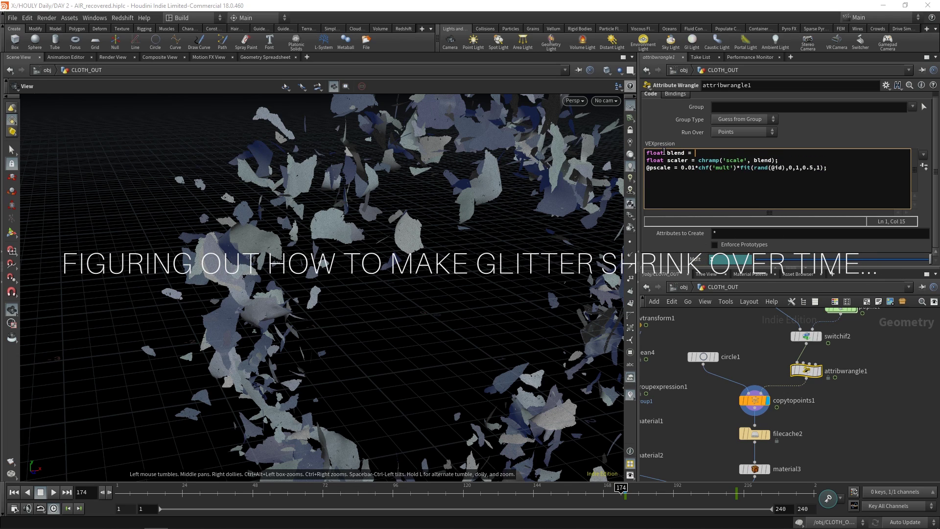
pyautogui.press('Home')
pyautogui.press('Return')
pyautogui.press('Up')
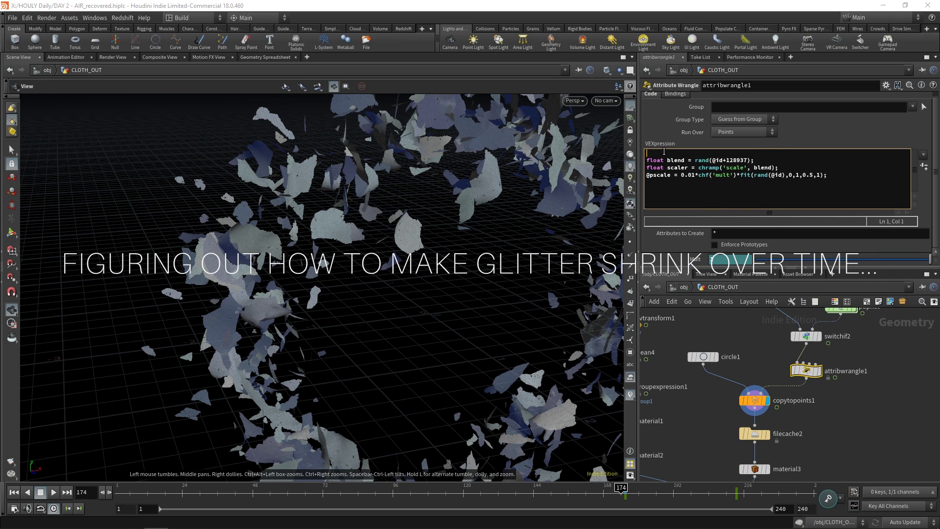
pyautogui.write("int startFrame = chi('start_frame');")
pyautogui.press('Return')
pyautogui.write('int(')
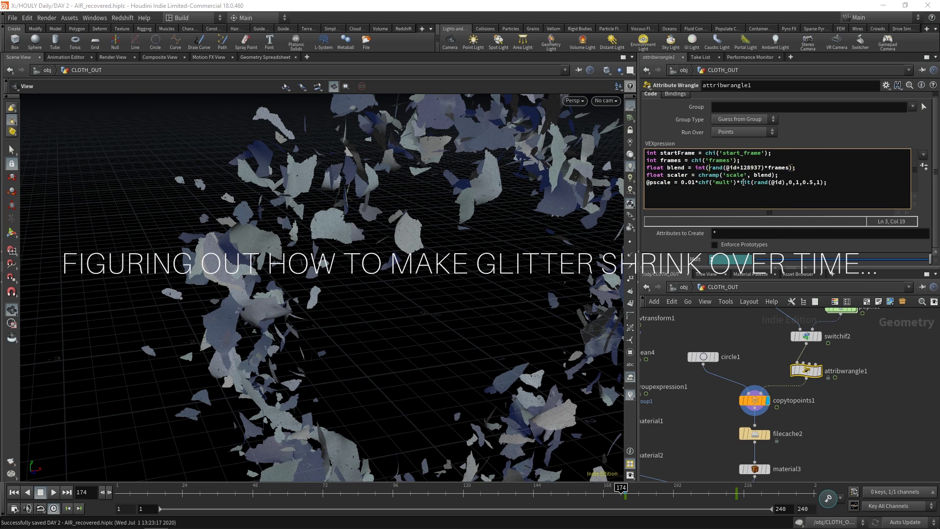
# Step: Generate the channel parameters referenced in attribwrangle1's code and set Frames to 50
pyautogui.click(923, 167)
pyautogui.scroll(-2, 832, 210)
pyautogui.click(721, 248)
pyautogui.write('50')
pyautogui.press('Return')
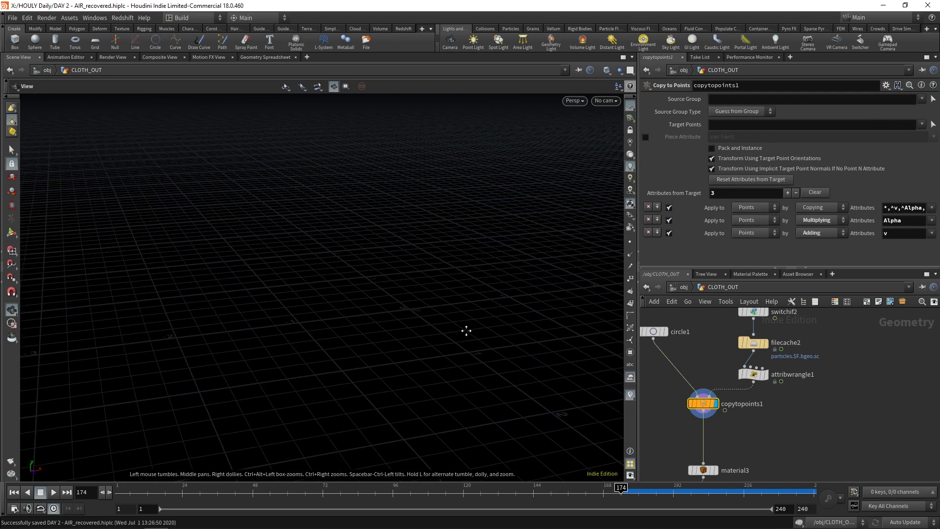
# Step: Reverse attribwrangle1's Scale ramp so it falls from 1 to 0, and scrub the timeline to preview the shrinking particles
pyautogui.moveTo(466, 330); pyautogui.dragTo(444, 328, button='middle')
pyautogui.click(743, 372)
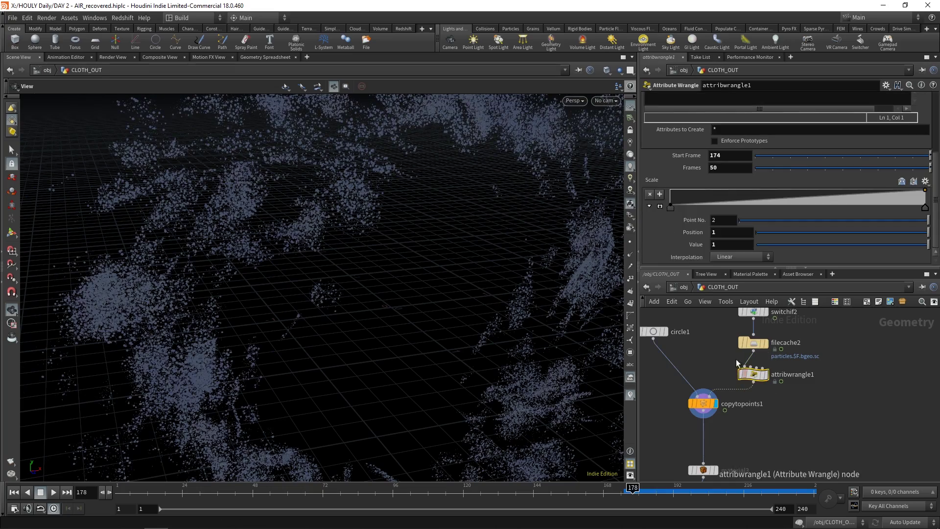
pyautogui.moveTo(670, 206); pyautogui.dragTo(669, 187)
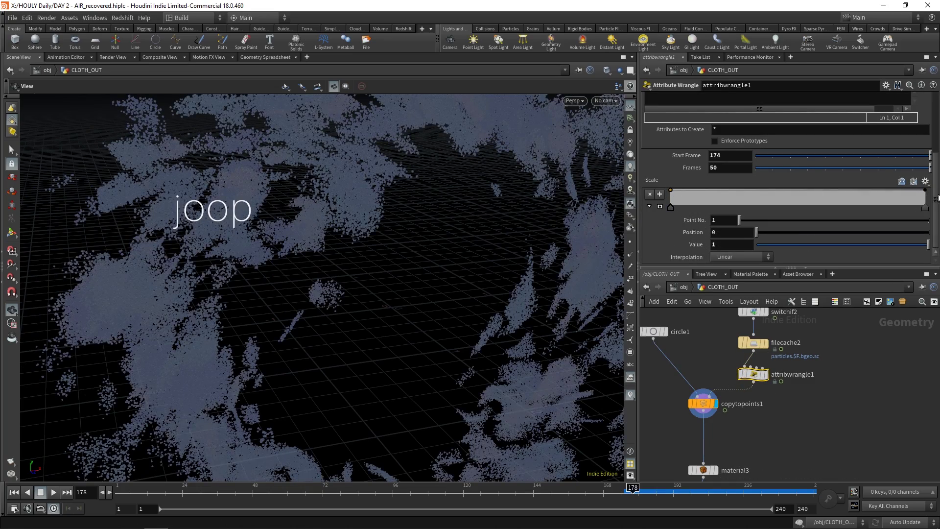
pyautogui.moveTo(925, 202); pyautogui.dragTo(925, 207)
pyautogui.moveTo(632, 491); pyautogui.dragTo(718, 496)
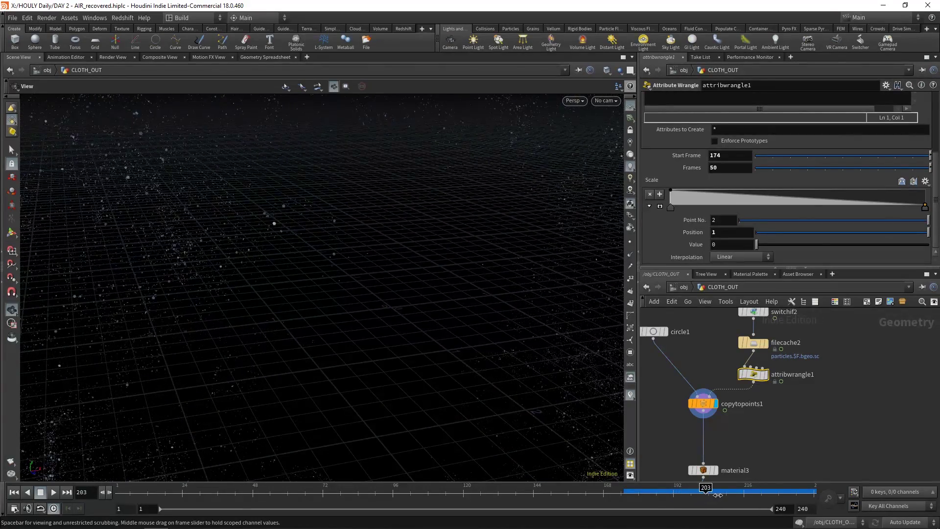
pyautogui.moveTo(423, 348); pyautogui.dragTo(451, 307)
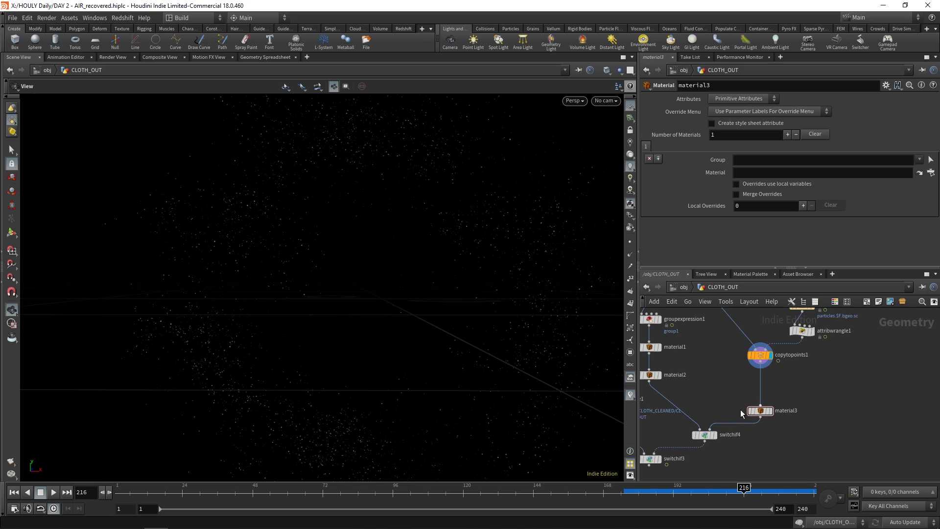
# Step: Display switchif4, review its frame condition and scrub the timeline across the change from fragments to glitter
pyautogui.moveTo(763, 429); pyautogui.dragTo(797, 433, button='middle')
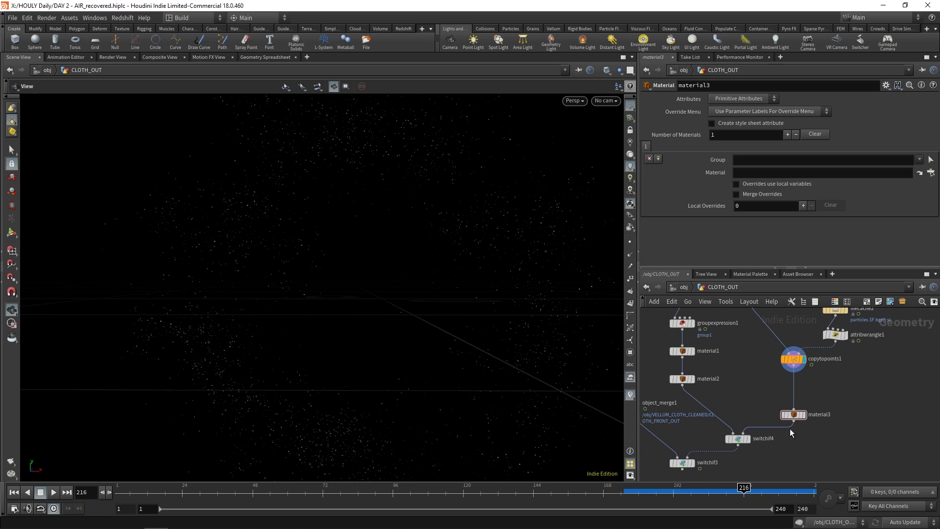
pyautogui.moveTo(726, 383); pyautogui.dragTo(739, 392, button='middle')
pyautogui.moveTo(821, 412); pyautogui.dragTo(919, 380, button='middle')
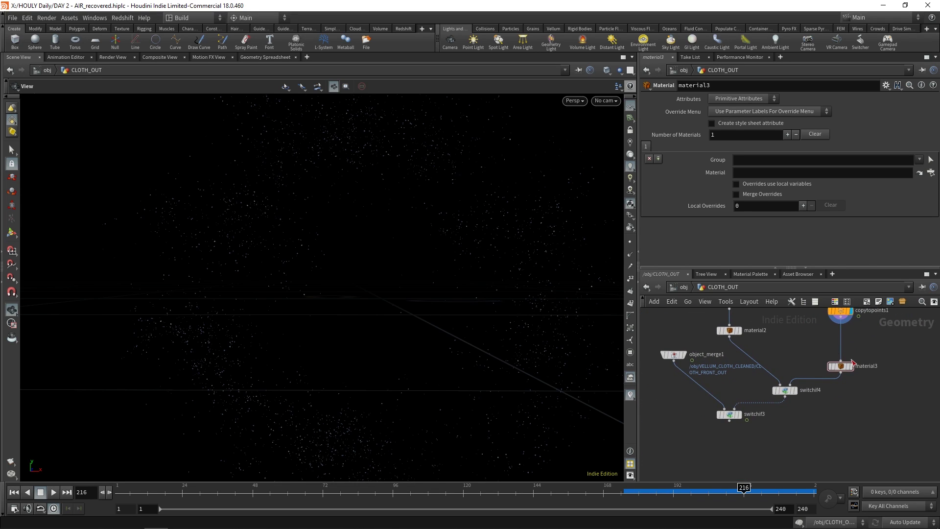
pyautogui.scroll(2, 839, 386)
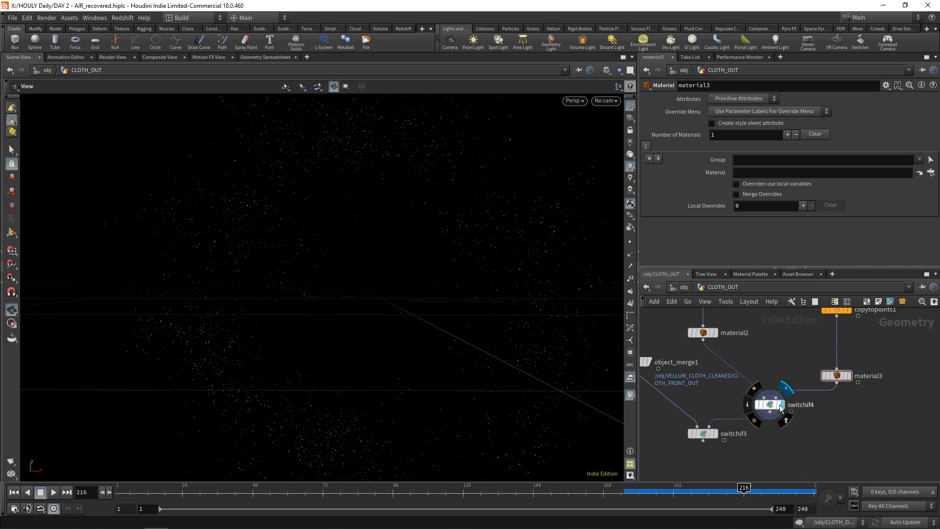
pyautogui.click(775, 408)
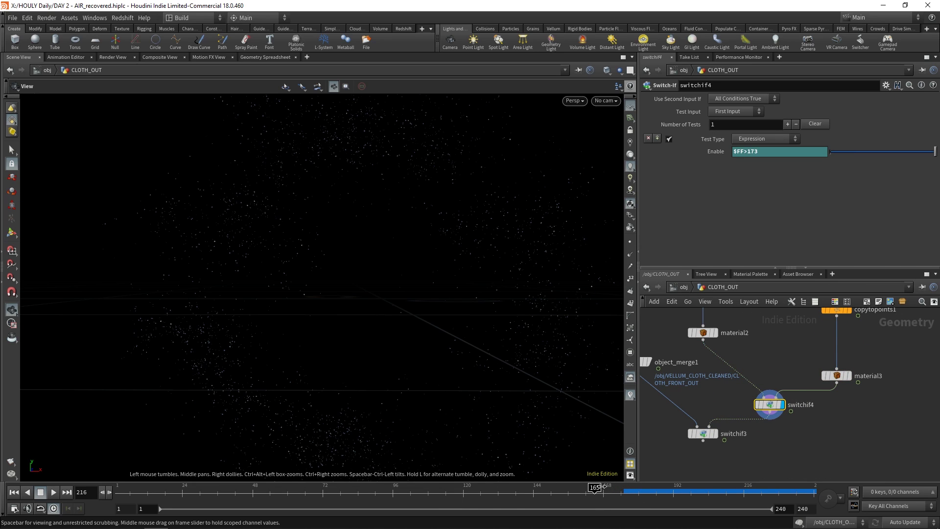
pyautogui.moveTo(618, 489); pyautogui.dragTo(738, 489)
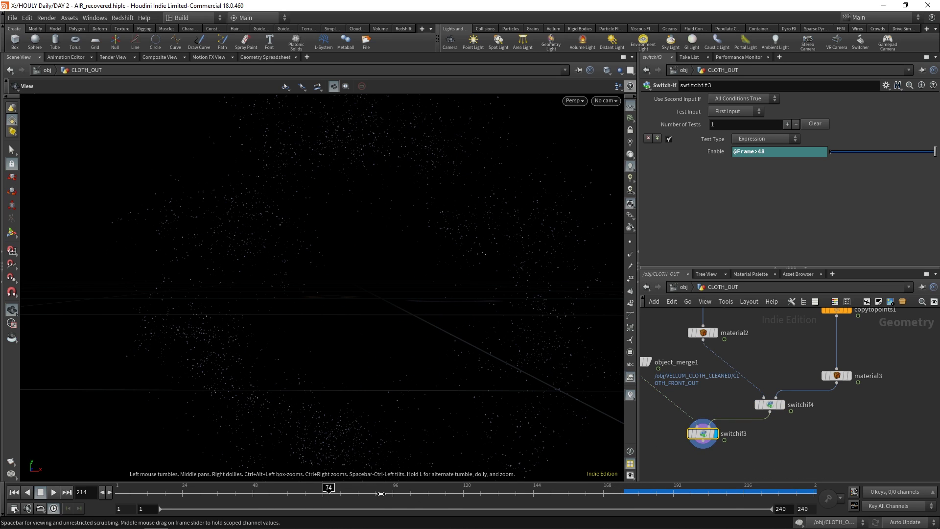
# Step: Check switchif3's change from the object_merge1 cloth to the fractured cloth around frame 48, inspecting the tearing up close
pyautogui.moveTo(394, 494); pyautogui.dragTo(260, 495)
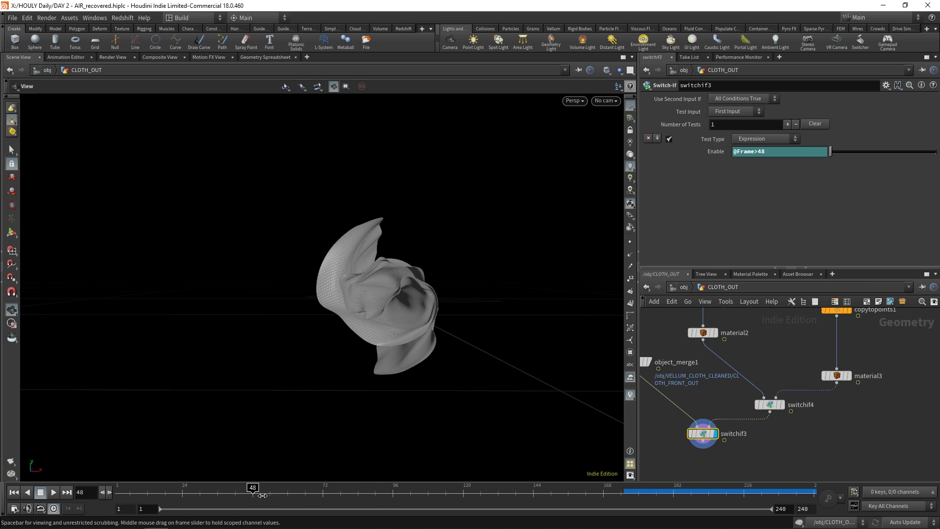
pyautogui.moveTo(687, 376); pyautogui.dragTo(718, 400, button='middle')
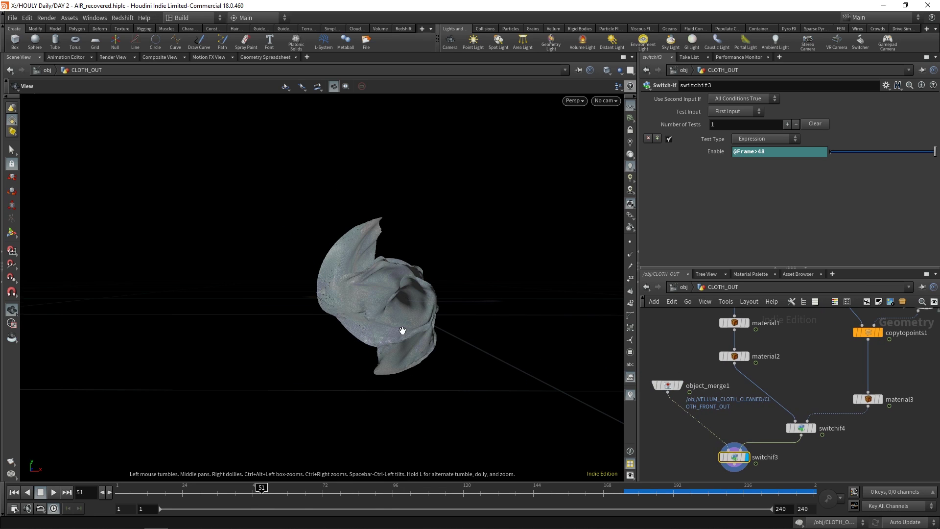
pyautogui.moveTo(402, 330); pyautogui.dragTo(554, 346, button='right')
pyautogui.moveTo(554, 346); pyautogui.dragTo(449, 384)
pyautogui.moveTo(449, 384); pyautogui.dragTo(410, 342, button='right')
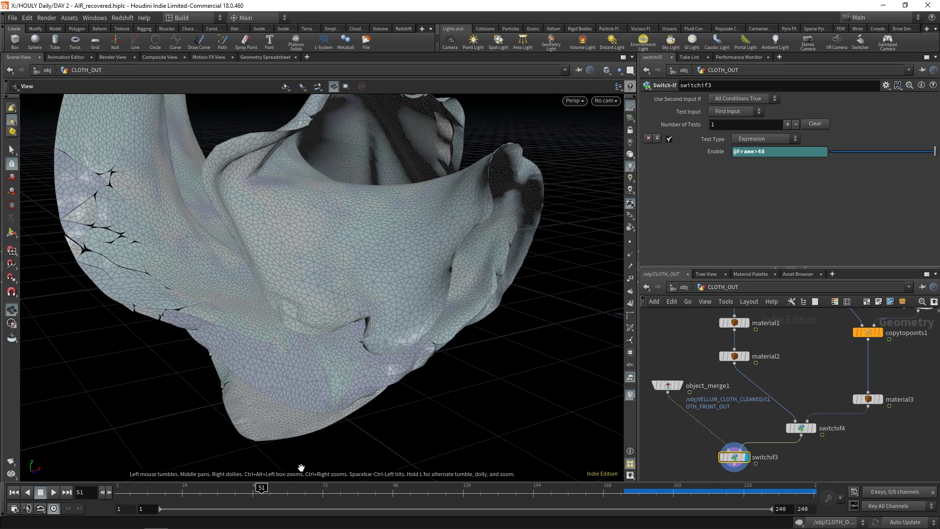
pyautogui.click(215, 492)
pyautogui.click(670, 385)
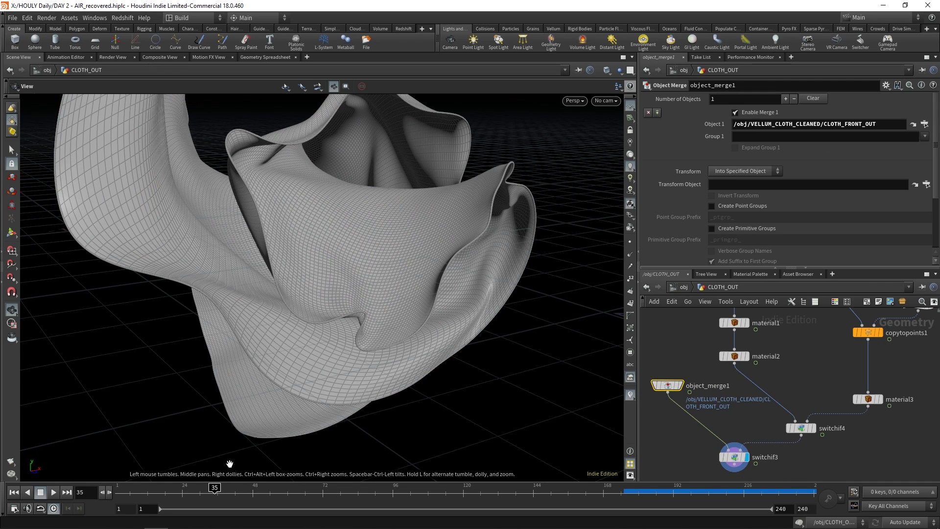
pyautogui.moveTo(425, 356); pyautogui.dragTo(269, 490)
pyautogui.click(273, 488)
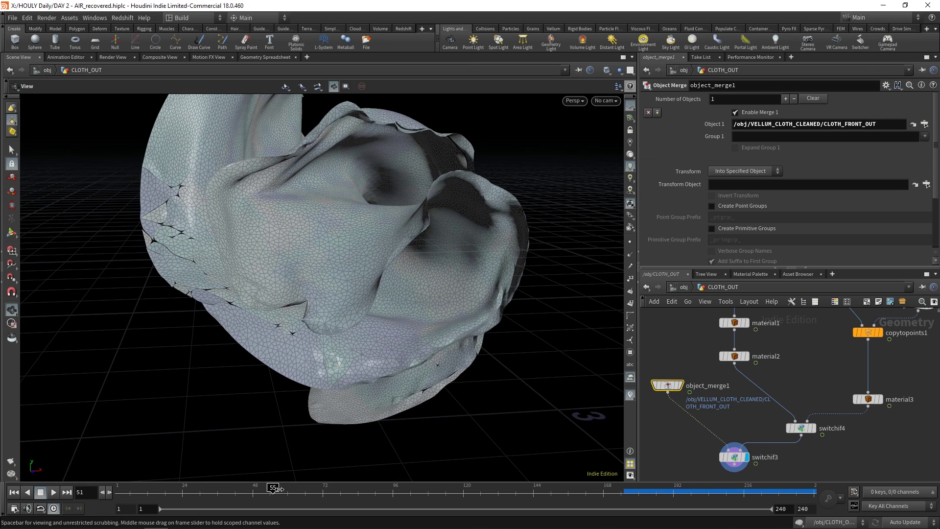
pyautogui.moveTo(297, 492); pyautogui.dragTo(314, 492)
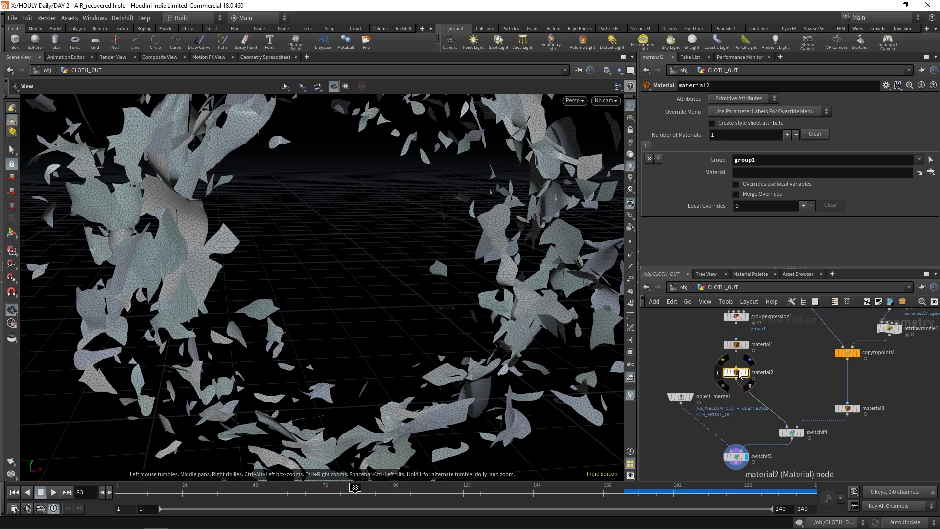
# Step: Create a reference copy of material1 for the object_merge1 branch that feeds switchif3
pyautogui.click(737, 344)
pyautogui.moveTo(712, 399); pyautogui.dragTo(712, 416, button='middle')
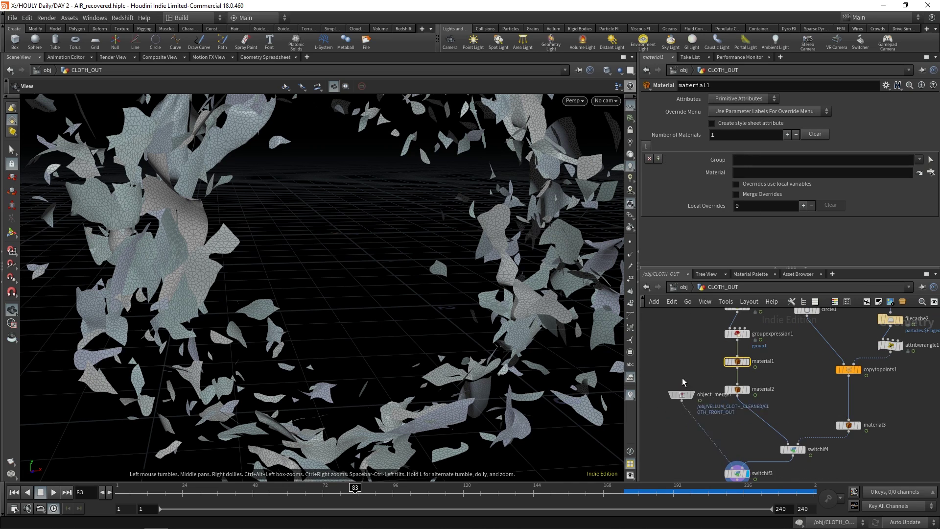
pyautogui.moveTo(665, 372); pyautogui.dragTo(702, 370, button='middle')
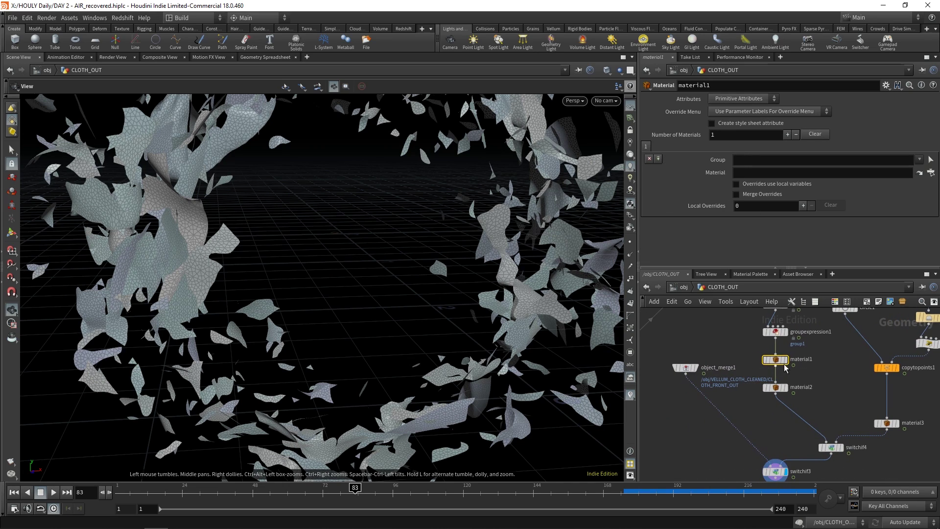
pyautogui.rightClick(779, 362)
pyautogui.moveTo(802, 380)
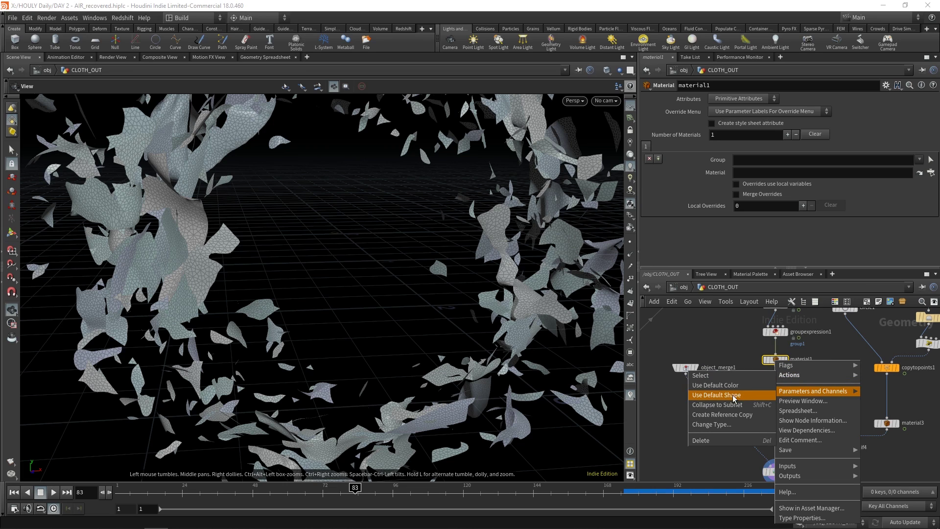
pyautogui.click(721, 414)
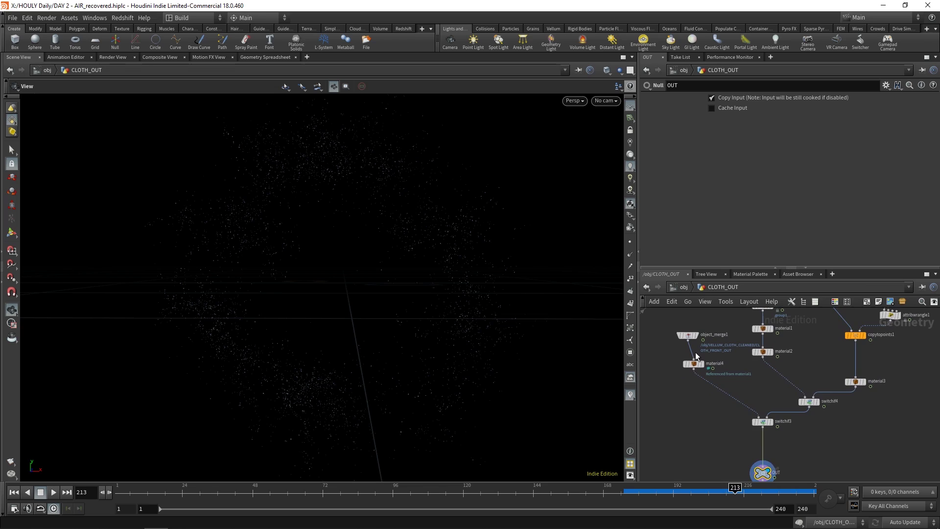
pyautogui.moveTo(749, 388); pyautogui.dragTo(756, 389, button='middle')
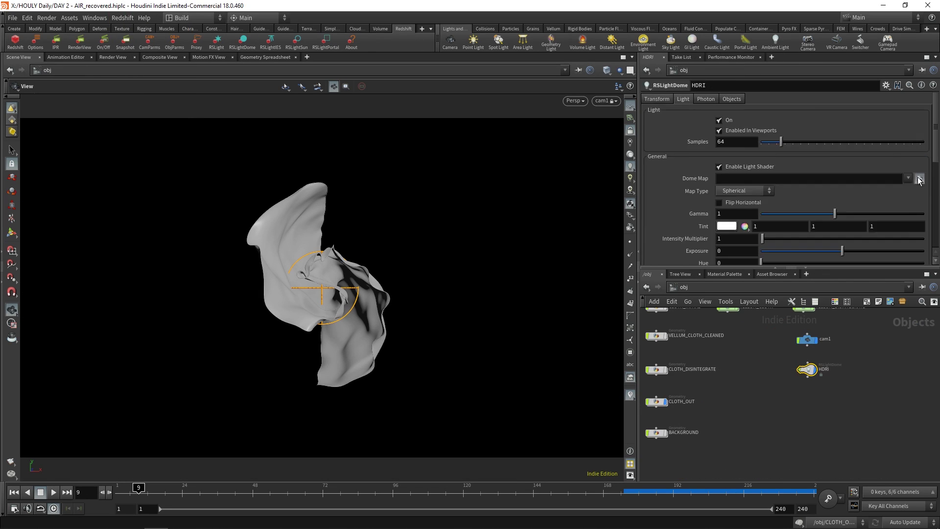
# Step: Choose an image file for the HDRI light's Dome Map
pyautogui.click(919, 179)
pyautogui.doubleClick(741, 113)
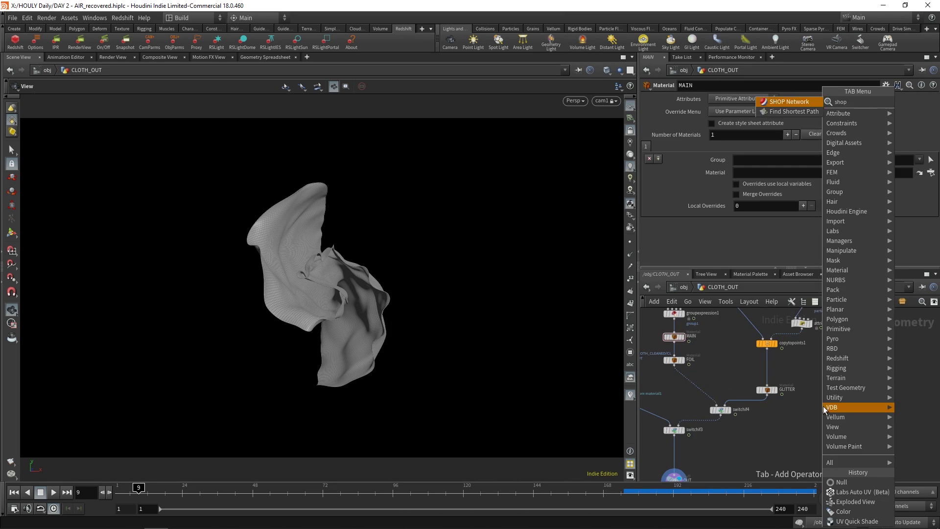
# Step: Add a SHOP network in CLOTH_OUT and create a Redshift material inside it for MAIN
pyautogui.click(797, 384)
pyautogui.doubleClick(797, 383)
pyautogui.press('Tab')
pyautogui.click(724, 346)
pyautogui.click(801, 354)
pyautogui.doubleClick(823, 356)
# Step: Inside the MAIN material, make room beside redshift_material1 and add an RS Material node
pyautogui.doubleClick(744, 356)
pyautogui.scroll(-3, 763, 363)
pyautogui.moveTo(778, 364); pyautogui.dragTo(851, 365)
pyautogui.press('Tab')
pyautogui.click(716, 376)
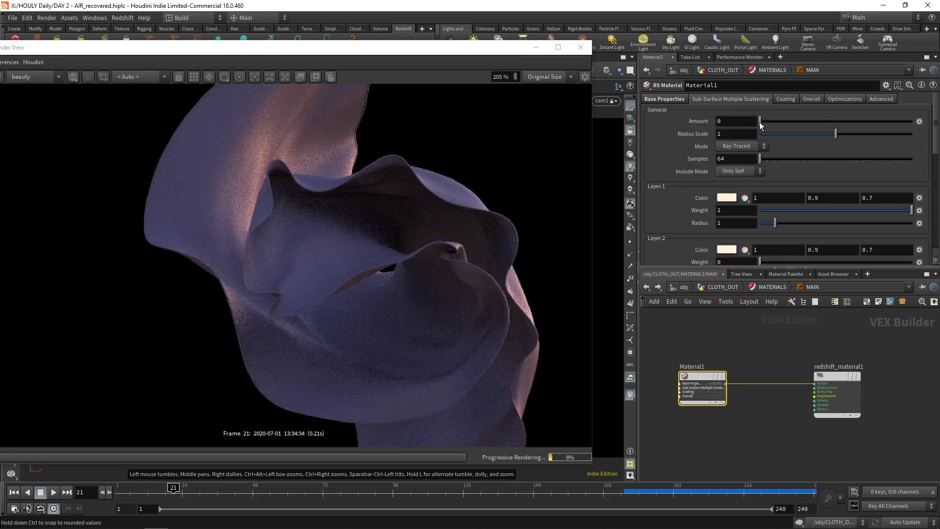
pyautogui.click(726, 133)
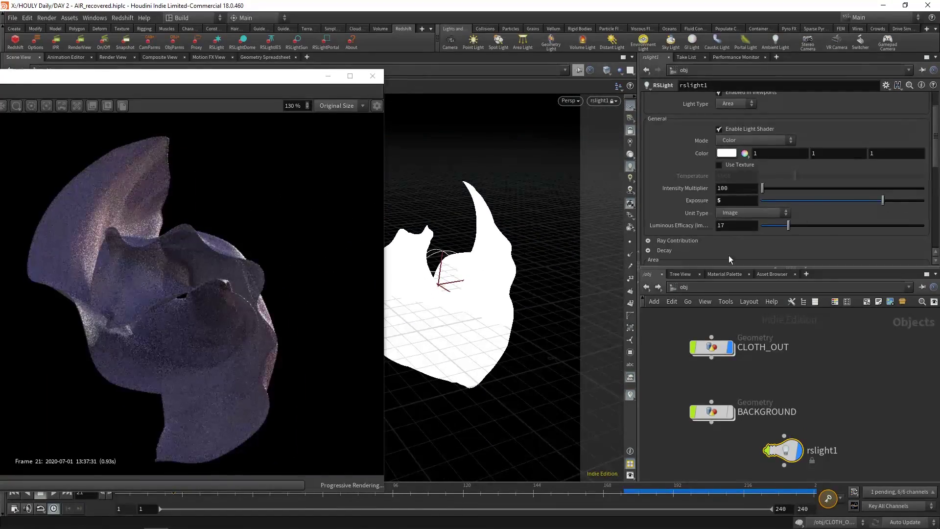
# Step: Reduce rslight1's area spread and exposure while re-aiming the light at the cloth
pyautogui.scroll(-4, 729, 254)
pyautogui.moveTo(924, 231); pyautogui.dragTo(792, 232)
pyautogui.keyDown('alt'); pyautogui.moveTo(526, 235); pyautogui.dragTo(494, 274); pyautogui.keyUp('alt')
pyautogui.moveTo(793, 232); pyautogui.dragTo(783, 231)
pyautogui.scroll(3, 783, 230)
pyautogui.moveTo(883, 162); pyautogui.dragTo(861, 164)
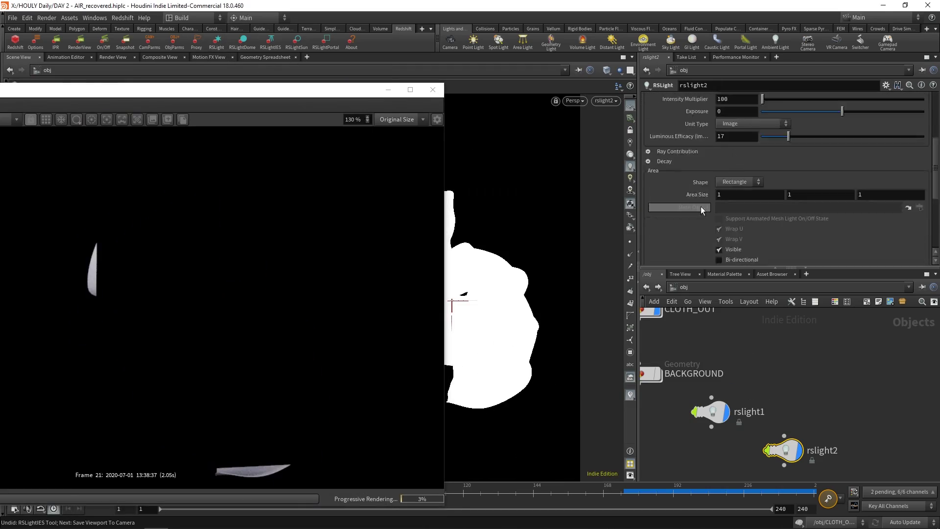
pyautogui.moveTo(697, 205); pyautogui.dragTo(656, 198, button='middle')
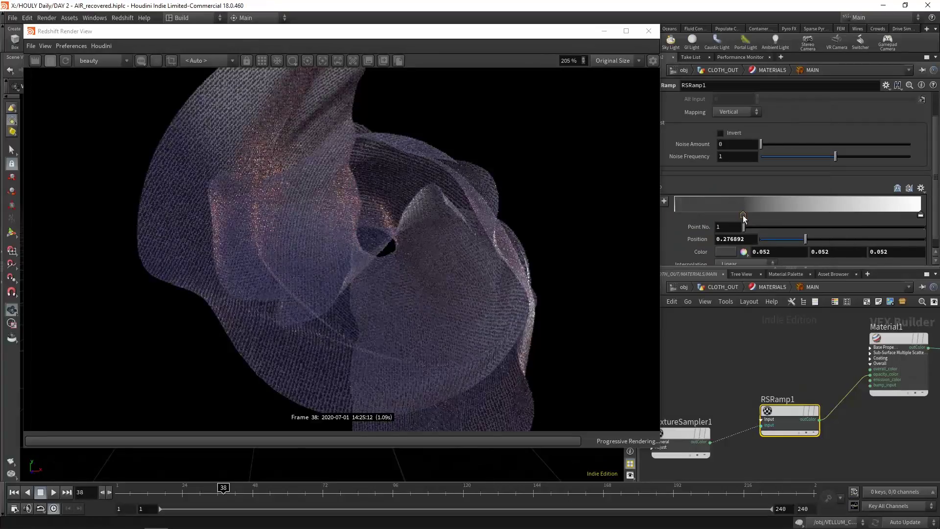
# Step: Shift the dark point of RSRamp1 inward to adjust the opacity texture contrast of the MAIN material
pyautogui.moveTo(683, 214); pyautogui.dragTo(721, 220)
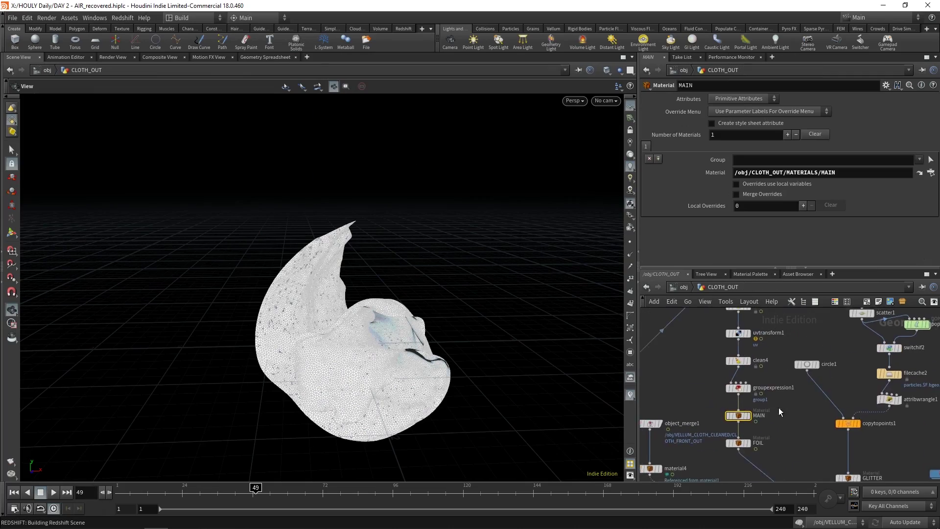
# Step: In the FOIL material, wire ParticleAttributeLookup1 into the input of RSMathRangeVector1
pyautogui.click(790, 417)
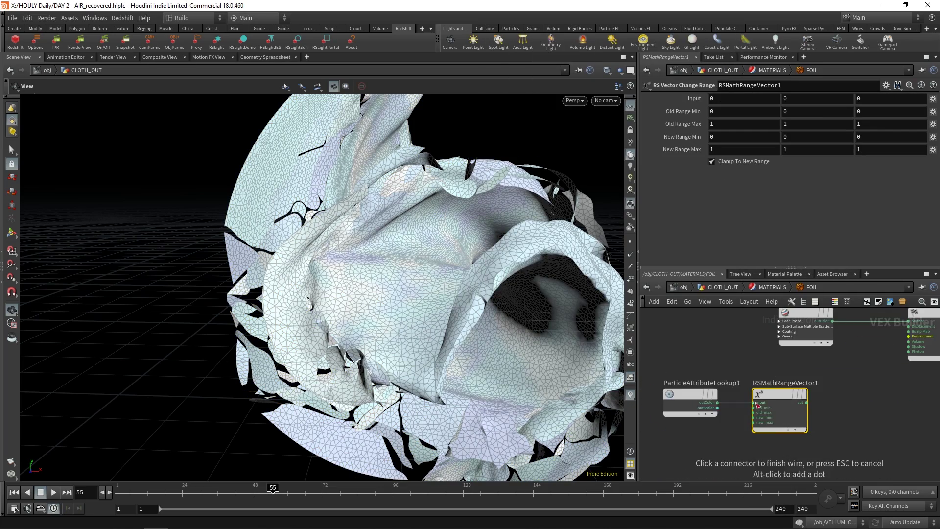
pyautogui.click(754, 403)
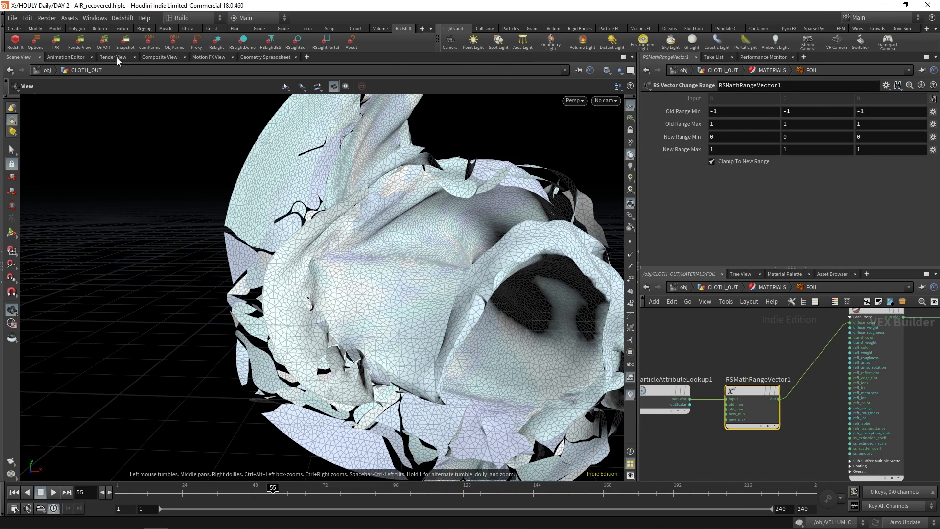
# Step: In the FOIL material, insert a node on the connection between RSRamp1 and the RS Material and adjust its value
pyautogui.click(113, 58)
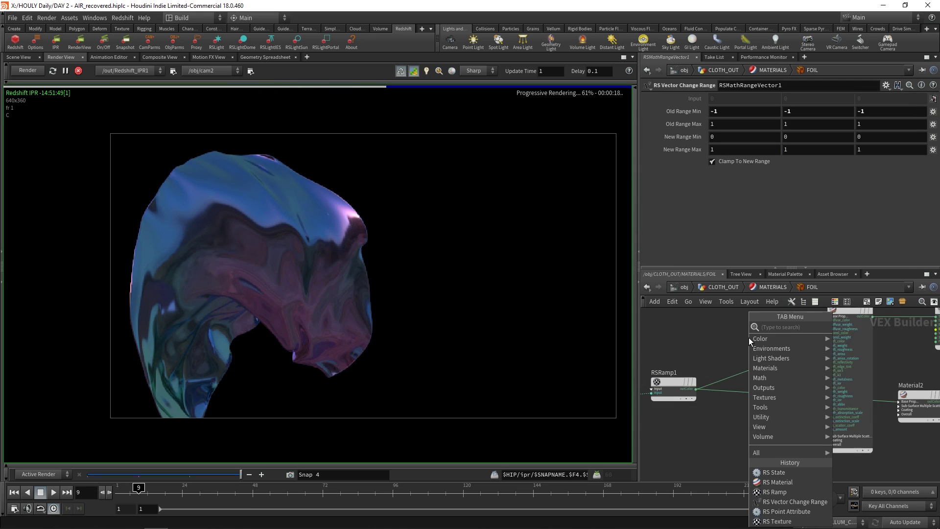
pyautogui.click(748, 337)
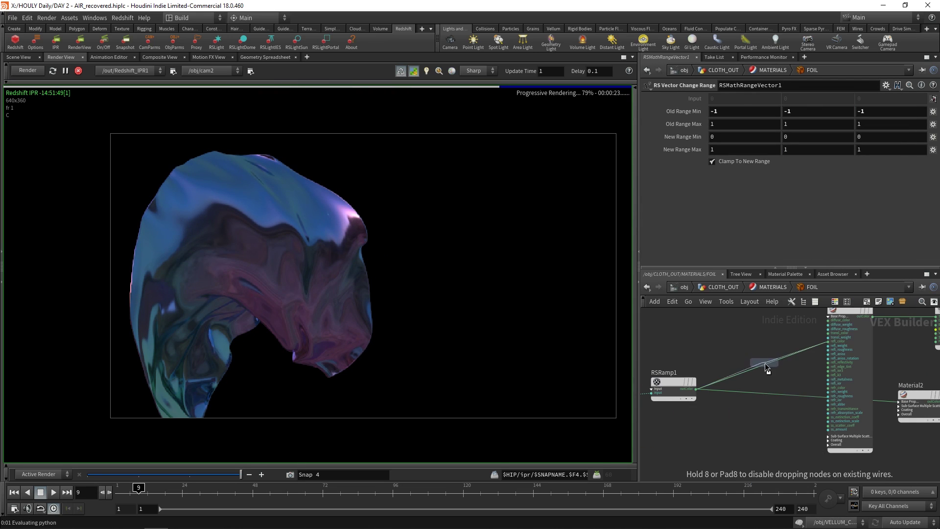
pyautogui.click(764, 365)
pyautogui.moveTo(840, 124); pyautogui.dragTo(807, 125)
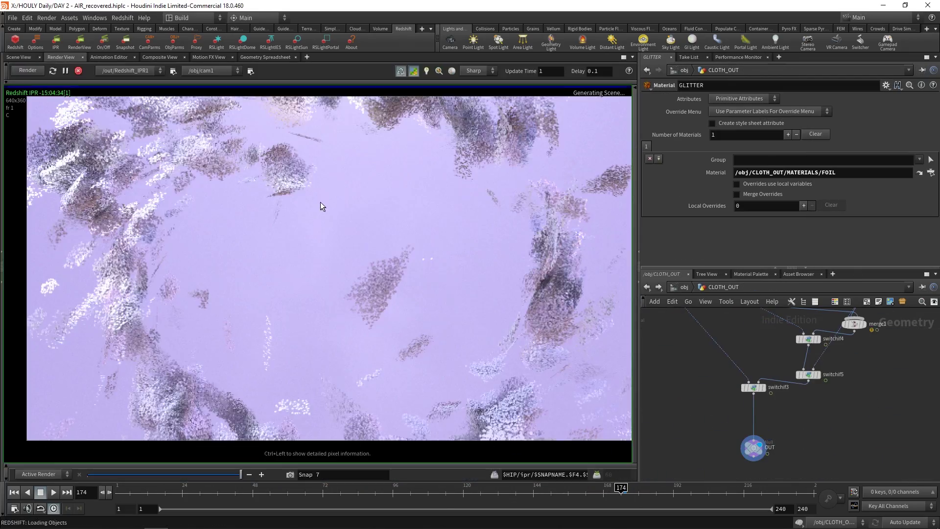
# Step: Inside CLOTH_OUT, examine merge1 and the nodes linking GLITTER and clean5 to the frame switches
pyautogui.press('Tab')
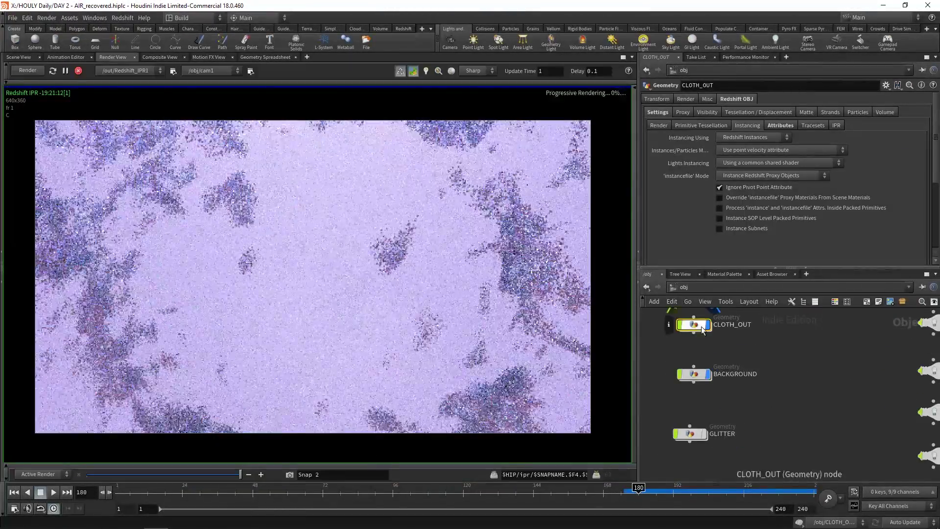
pyautogui.click(729, 433)
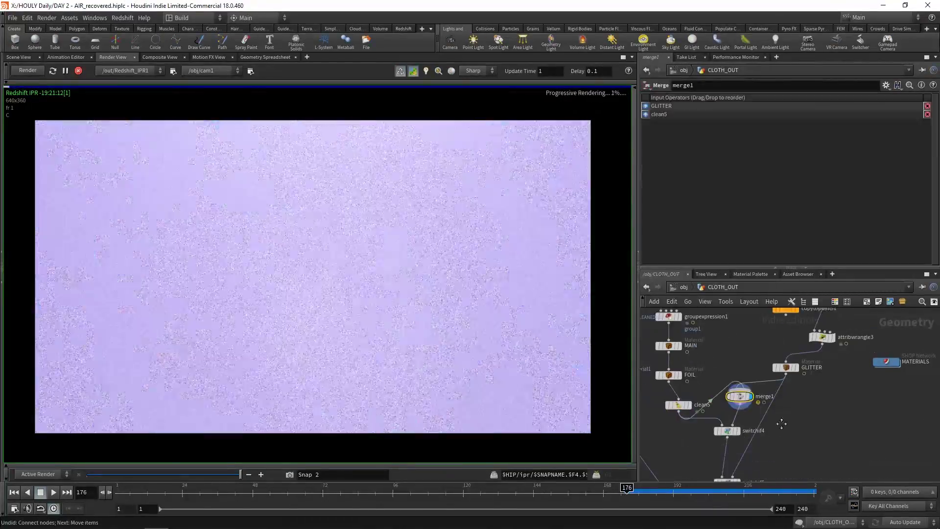
pyautogui.middleClick(740, 396)
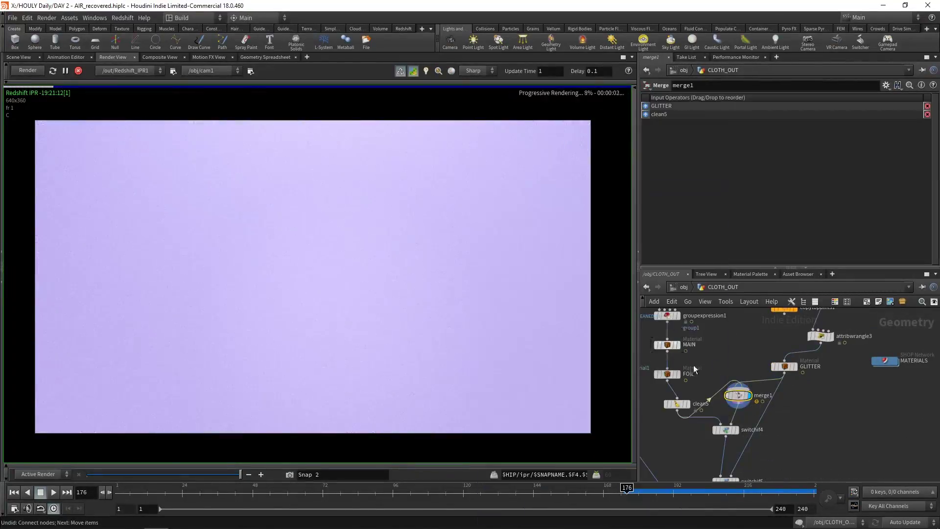
pyautogui.click(823, 346)
pyautogui.scroll(-1, 829, 396)
pyautogui.moveTo(829, 396); pyautogui.dragTo(784, 410, button='middle')
pyautogui.click(750, 392)
pyautogui.moveTo(789, 457); pyautogui.dragTo(838, 428, button='middle')
pyautogui.scroll(1, 838, 427)
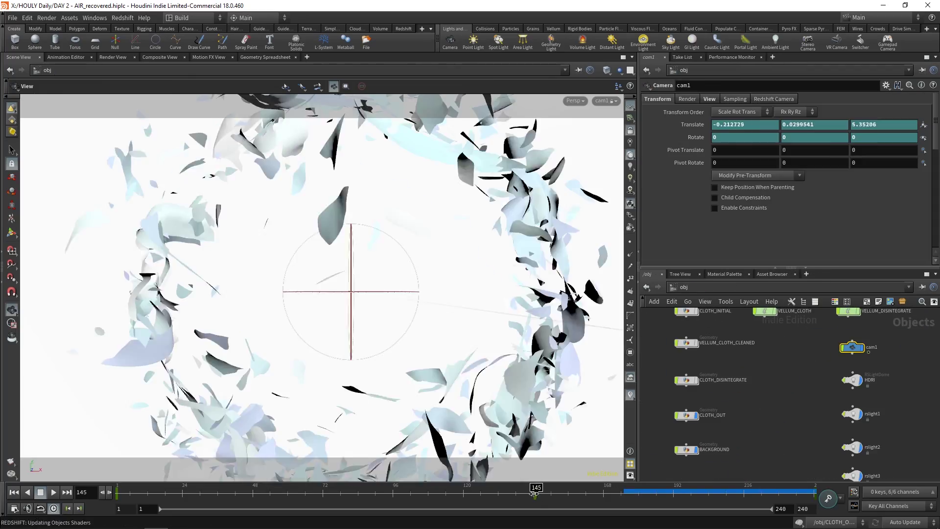
# Step: Scrub through the timeline with cam1 to review the camera move across the cloth break-up
pyautogui.moveTo(323, 490); pyautogui.dragTo(624, 491)
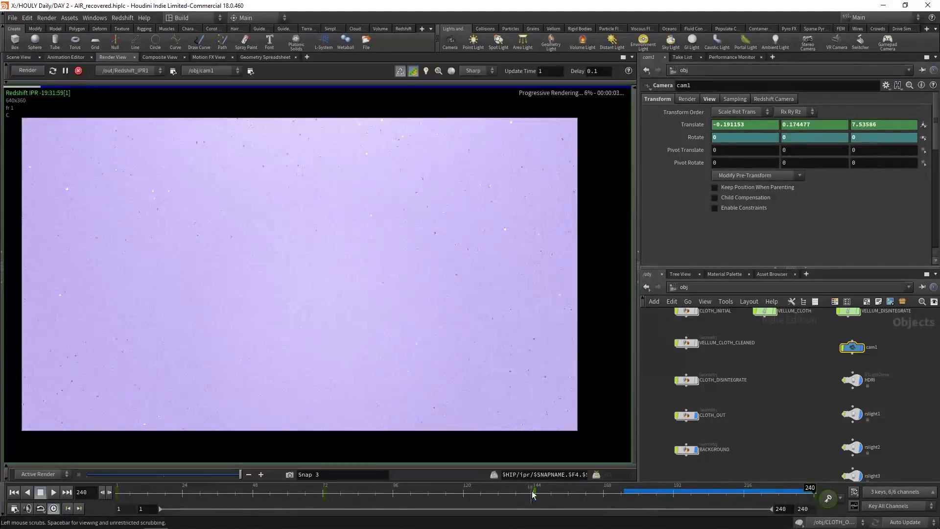
pyautogui.press('Right')
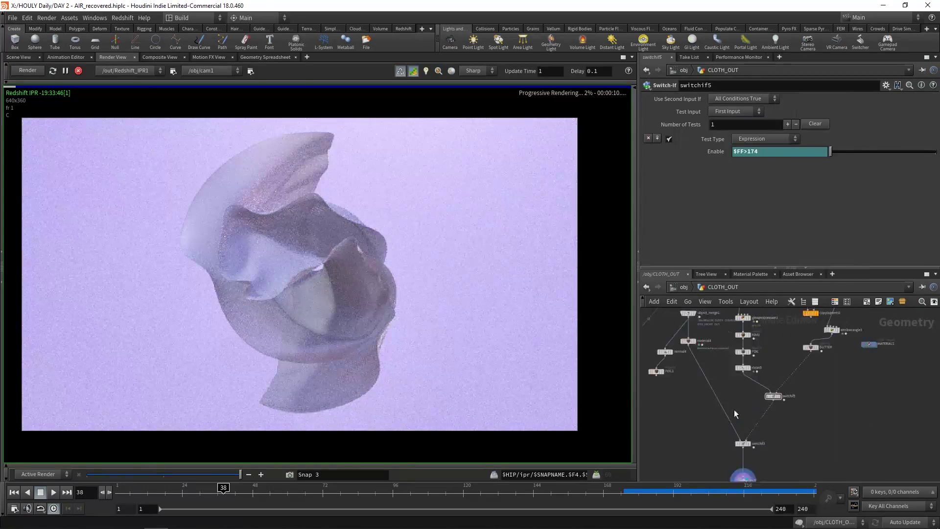
pyautogui.click(730, 412)
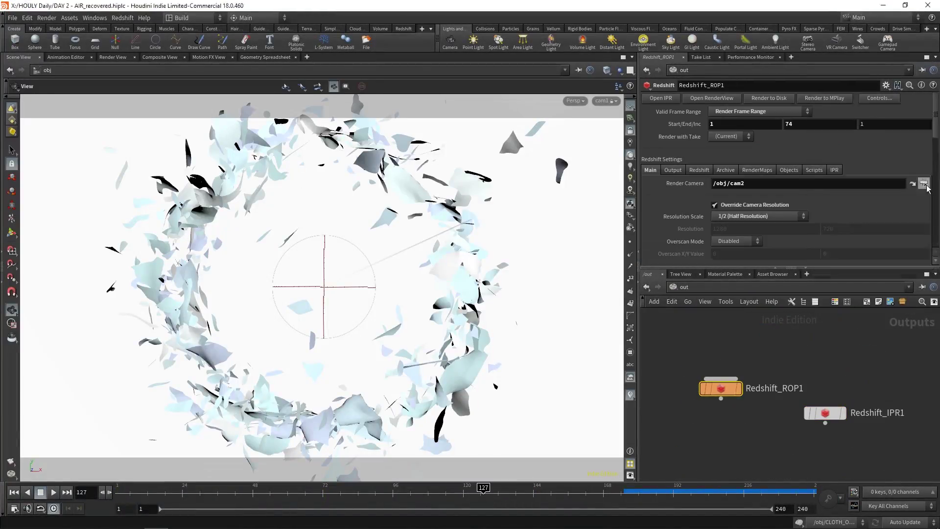
# Step: On Redshift_ROP1, enable motion blur with instances/particles blur and leave mesh deformation blur disabled
pyautogui.click(741, 189)
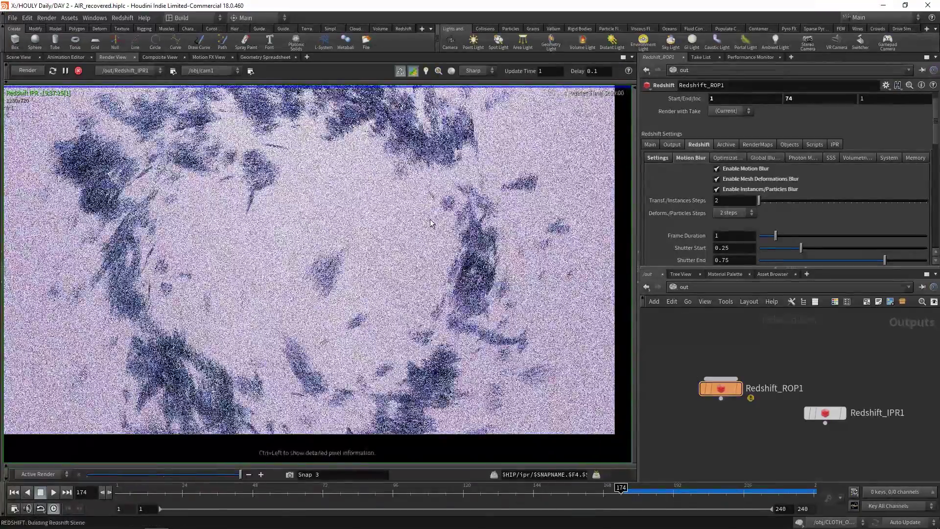
pyautogui.click(677, 259)
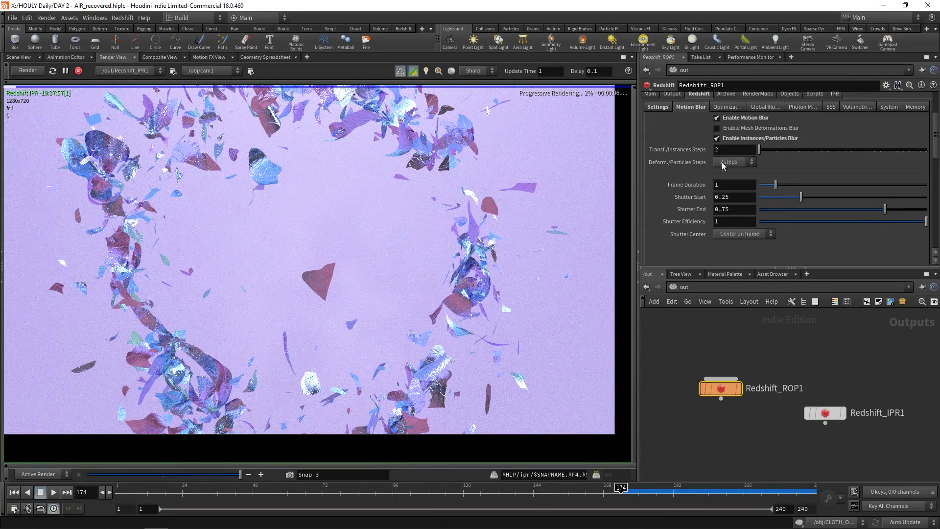